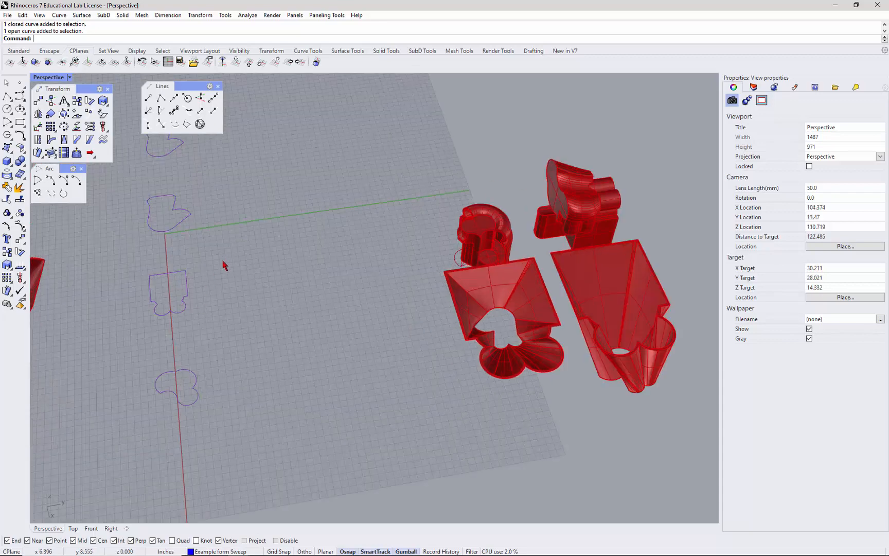
- Copy the two profile curves lying on the X axis to an open area of the grid farther along the Y direction
drag(146, 412, 148, 408)
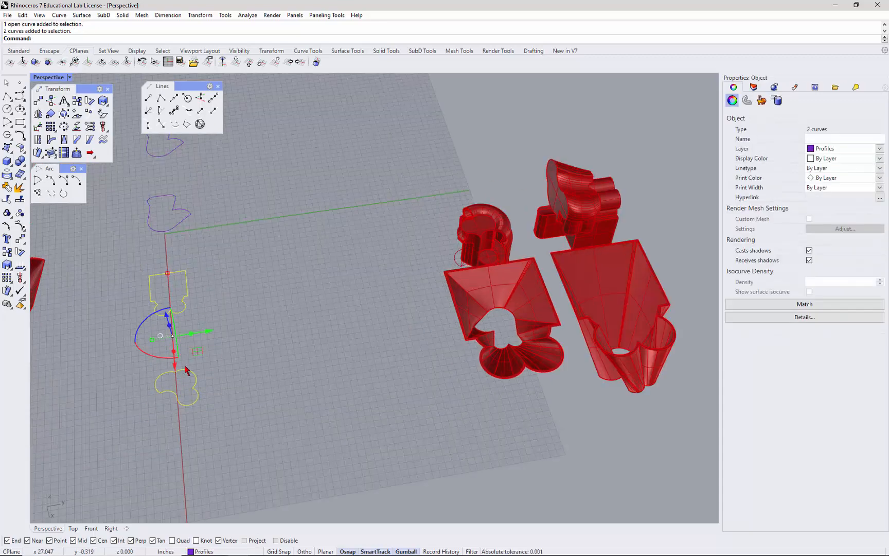
key(alt)
drag(212, 332, 355, 243)
key(Escape)
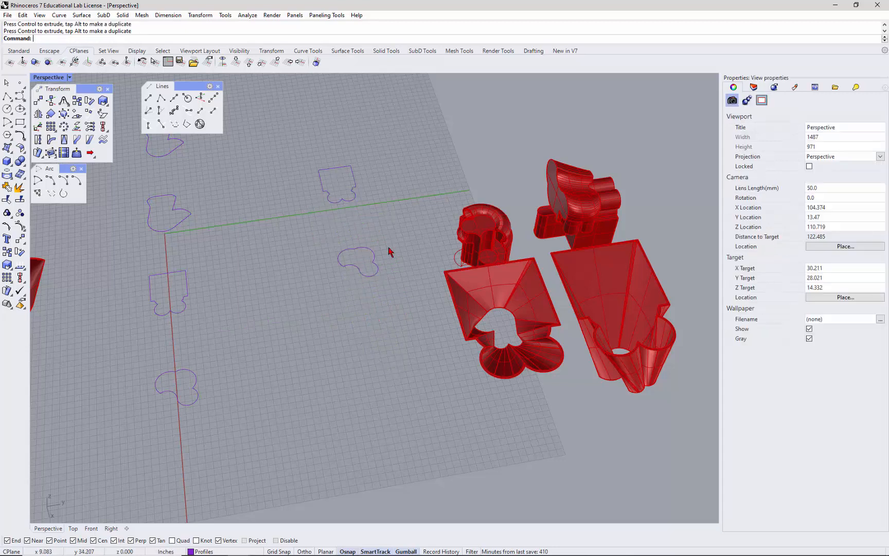
- Draw a line across the copied square-ended profile, from the notch between its two lobes to the midpoint of the opposite straight edge
right_drag(350, 281, 309, 273)
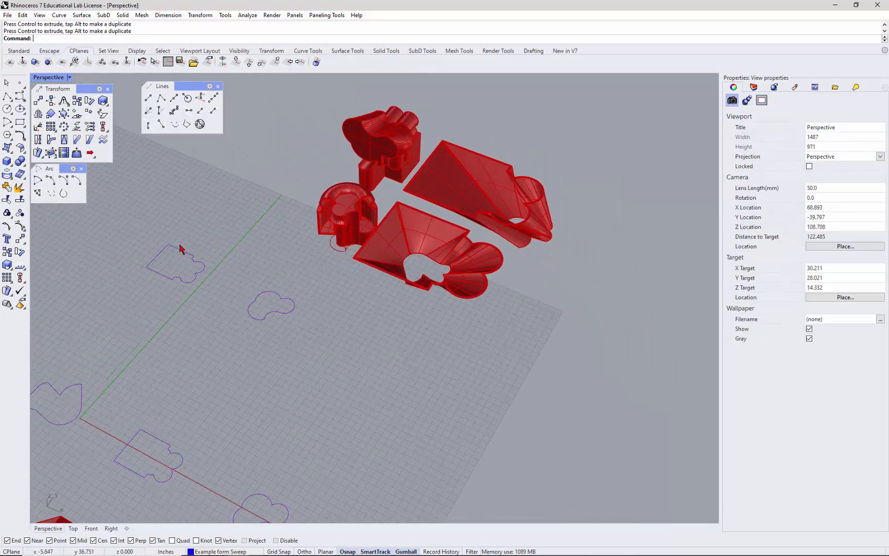
scroll(171, 251, up, 5)
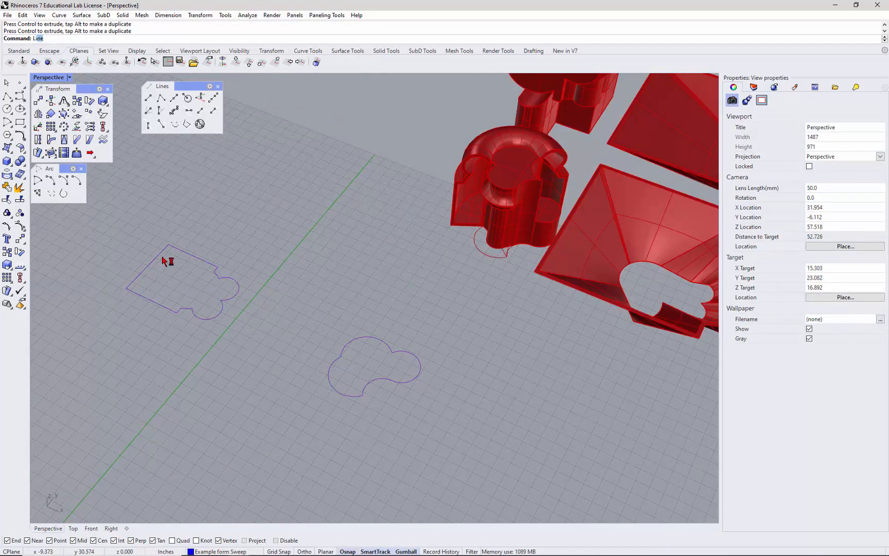
key(Return)
click(221, 300)
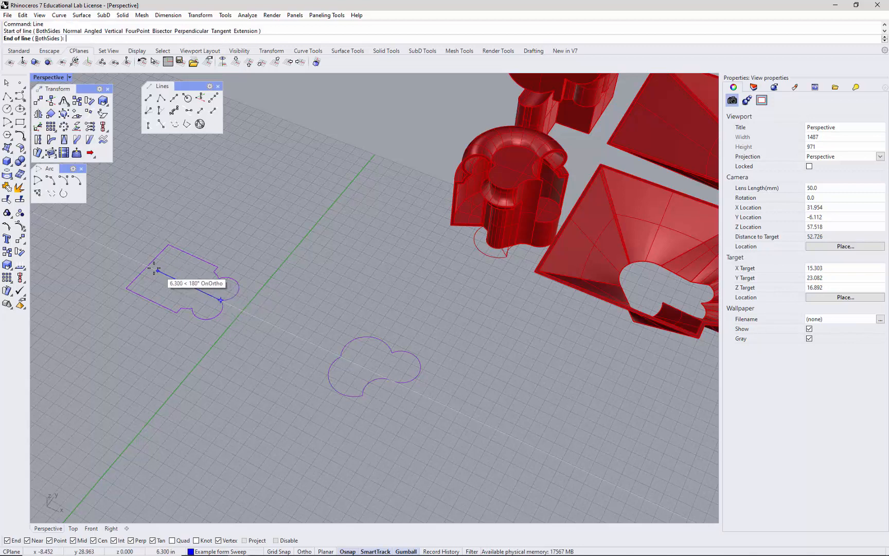
click(154, 268)
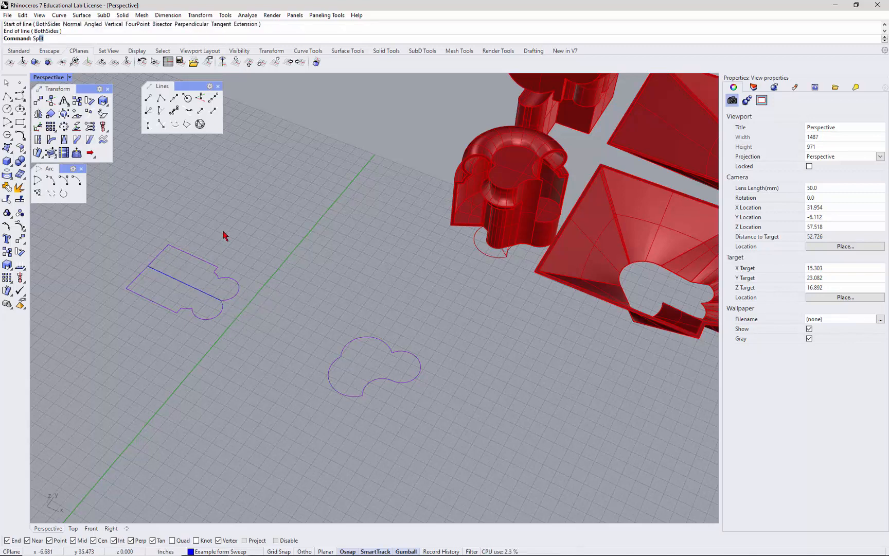
- Split the copied square-ended profile with the centre line and join one half with that line into a closed curve
key(Return)
click(209, 263)
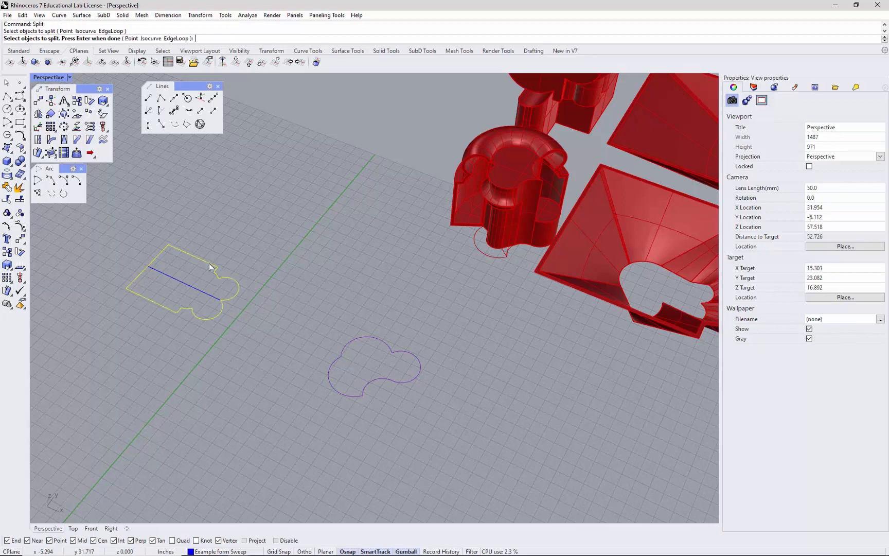
key(Return)
click(184, 283)
key(Return)
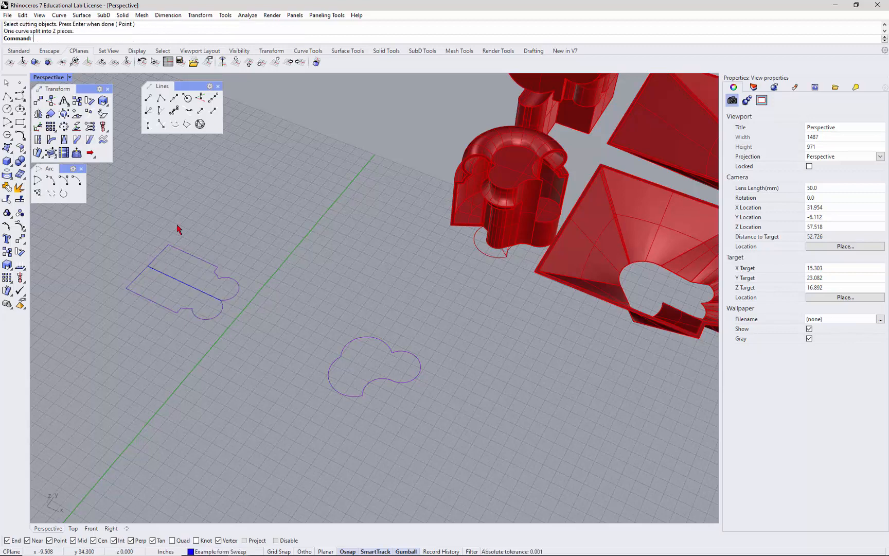
drag(136, 211, 266, 310)
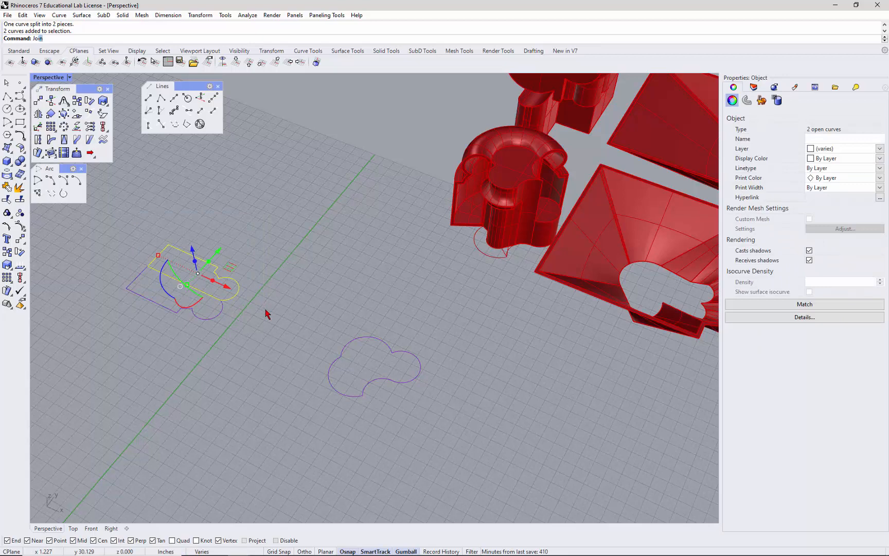
key(Return)
- Offset the closed half-profile curve outward by 0.25 inches with sharp corners
text(Of)
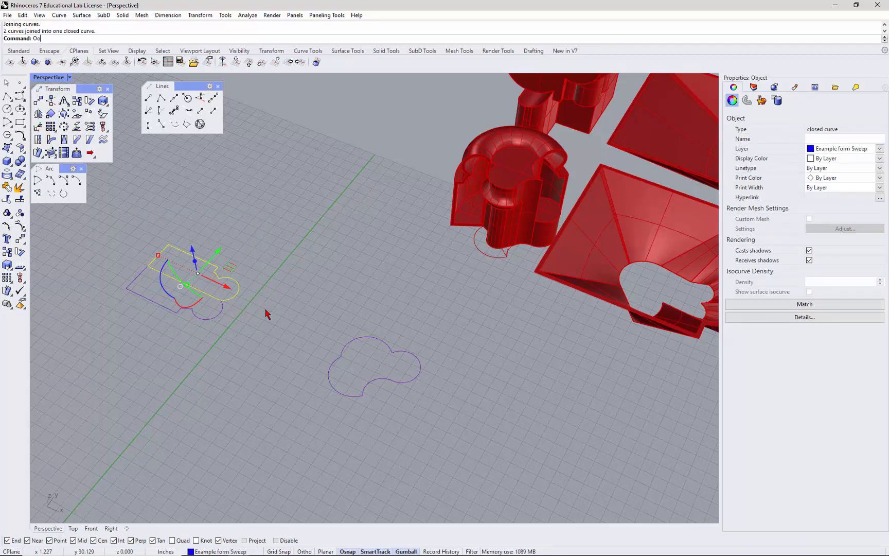
text(fset)
key(Return)
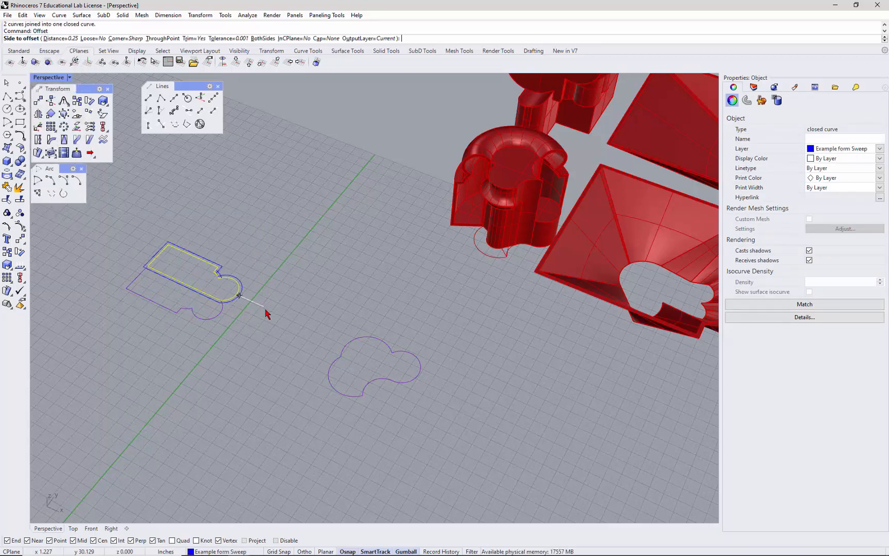
scroll(224, 263, up, 2)
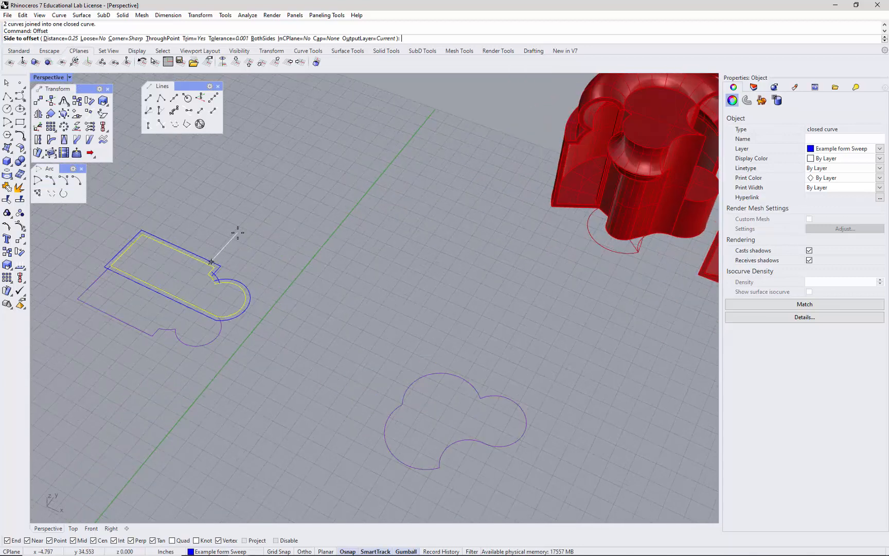
click(238, 233)
click(277, 236)
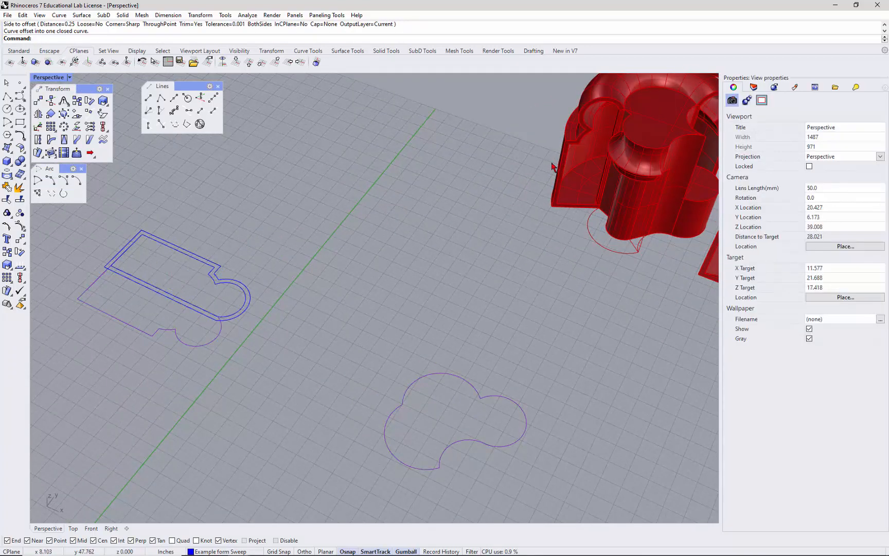
- Trace one lobe of the copied rounded profile with a start, end, point-on-arc Arc between its two notches
scroll(407, 333, down, 3)
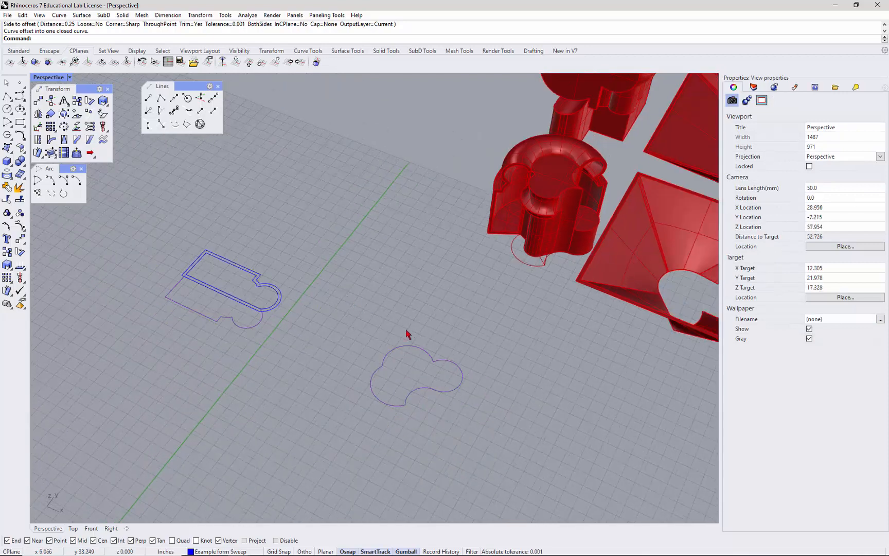
scroll(407, 357, up, 4)
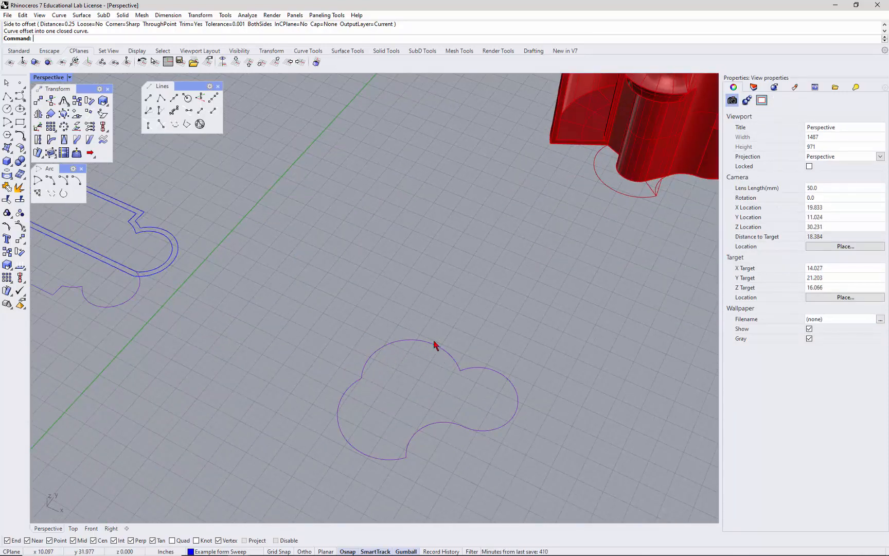
click(14, 127)
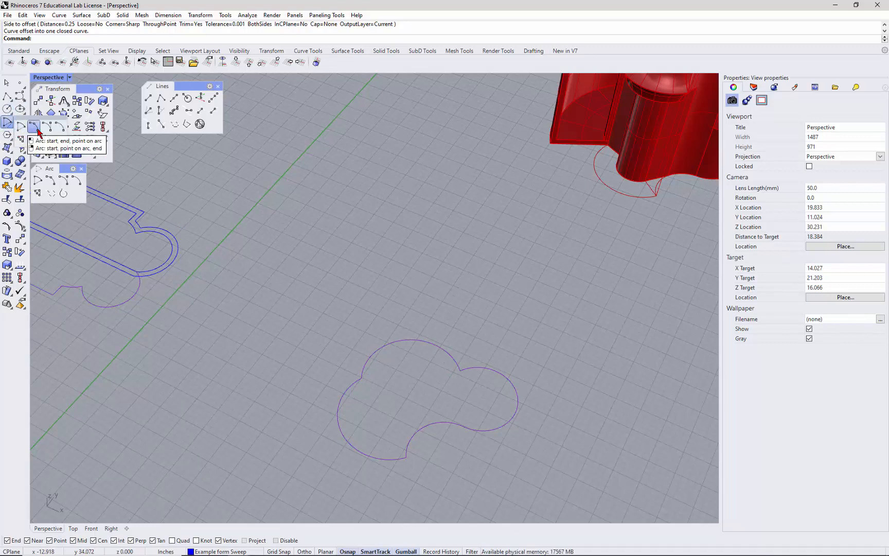
click(34, 127)
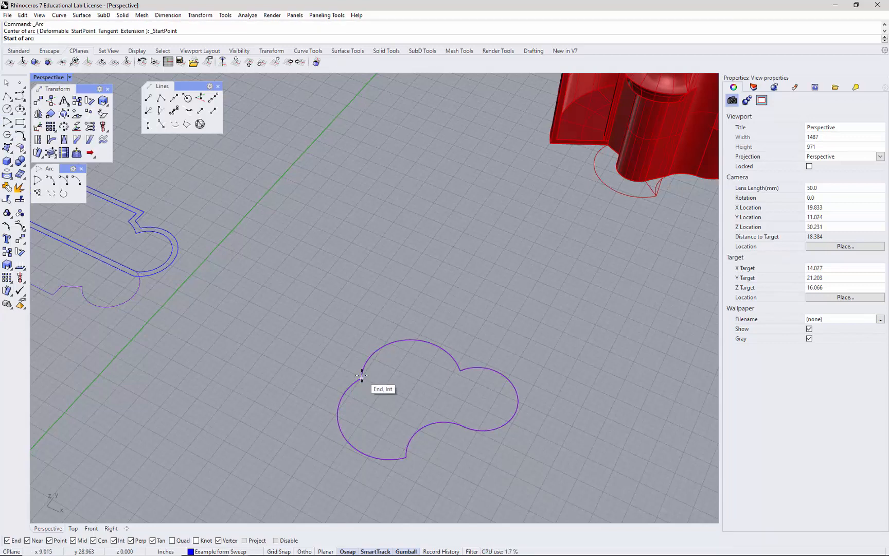
click(362, 375)
click(460, 370)
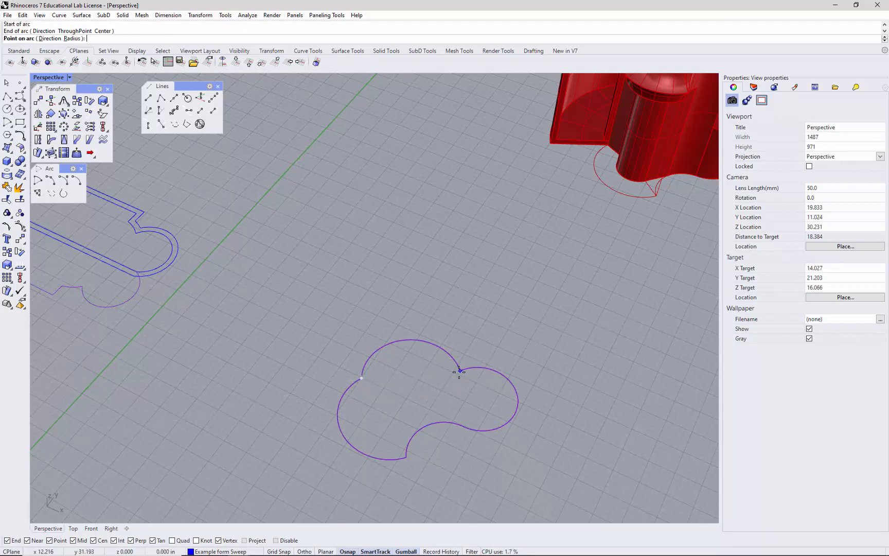
click(410, 340)
- Trace the adjoining large lobe with a second arc, from the shared notch to the lobe's other end corner
key(Return)
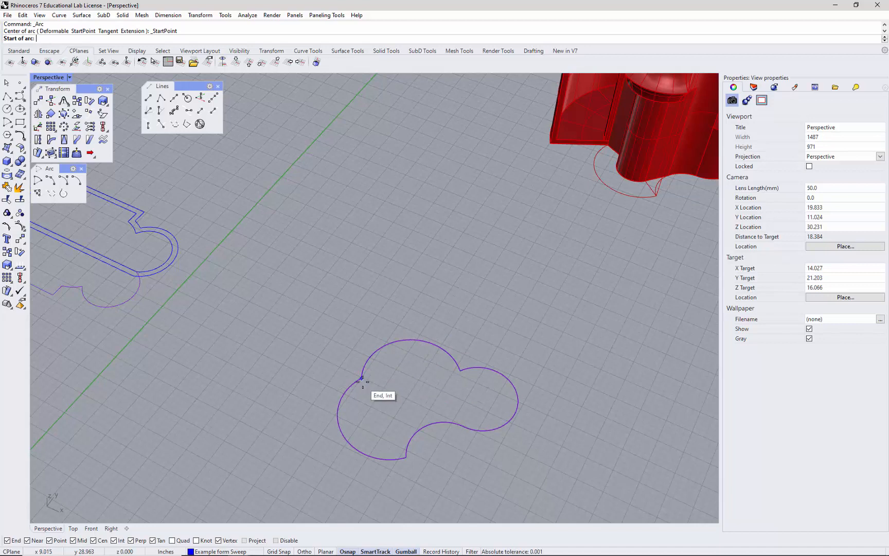
click(363, 380)
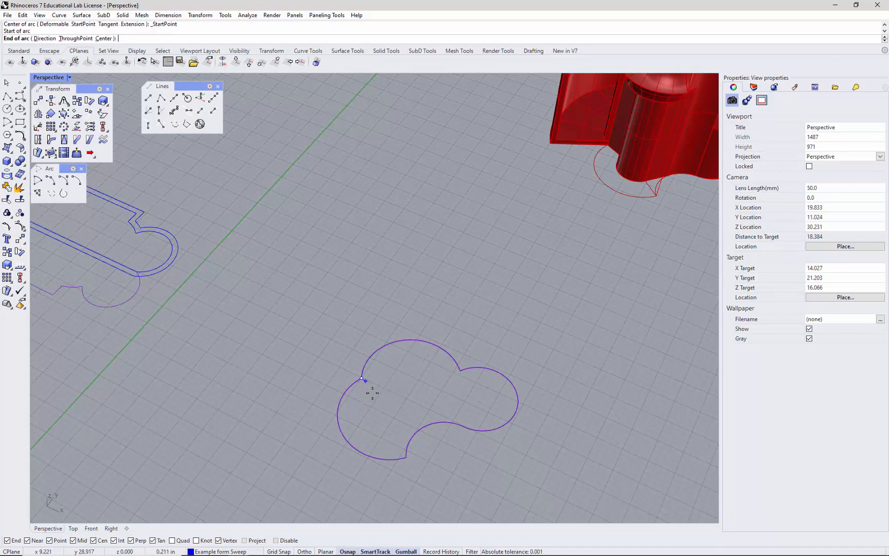
click(406, 456)
click(347, 446)
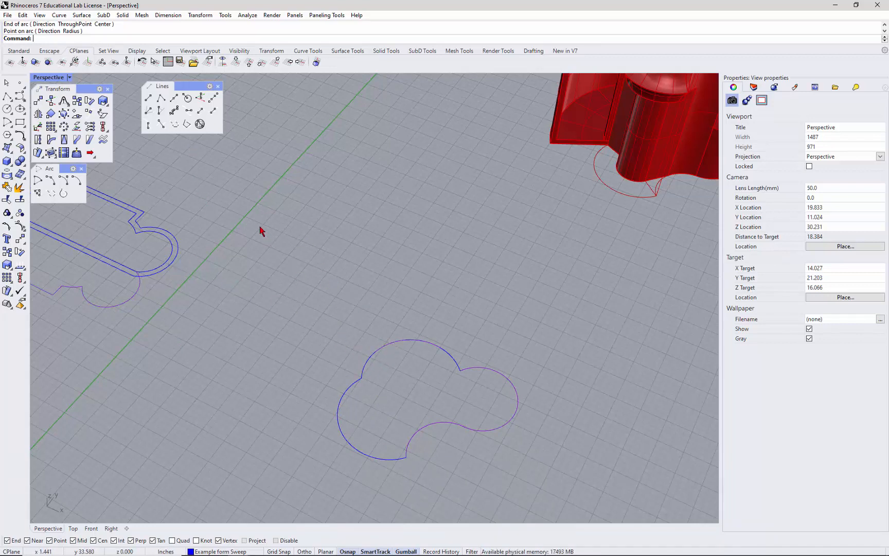
- Draw a line perpendicular to the first traced arc at the notch it shares with the second arc, extending outward
click(189, 110)
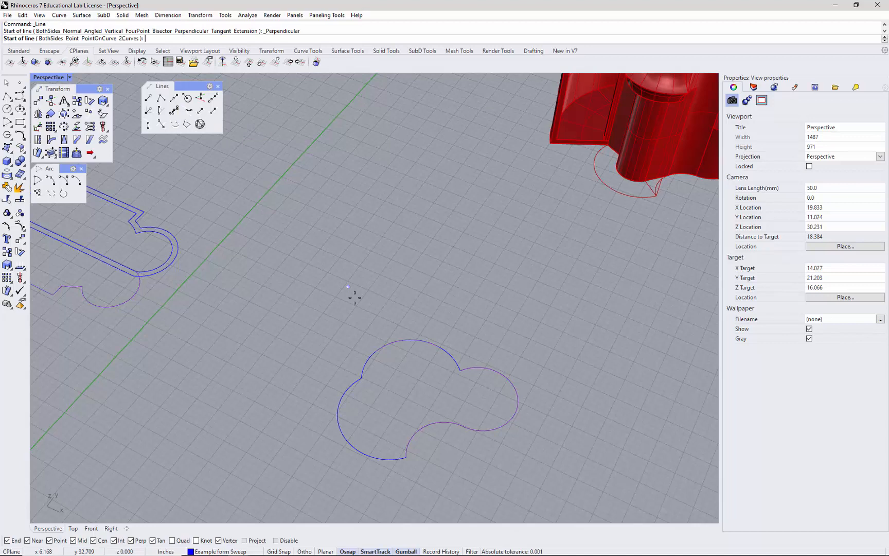
click(375, 350)
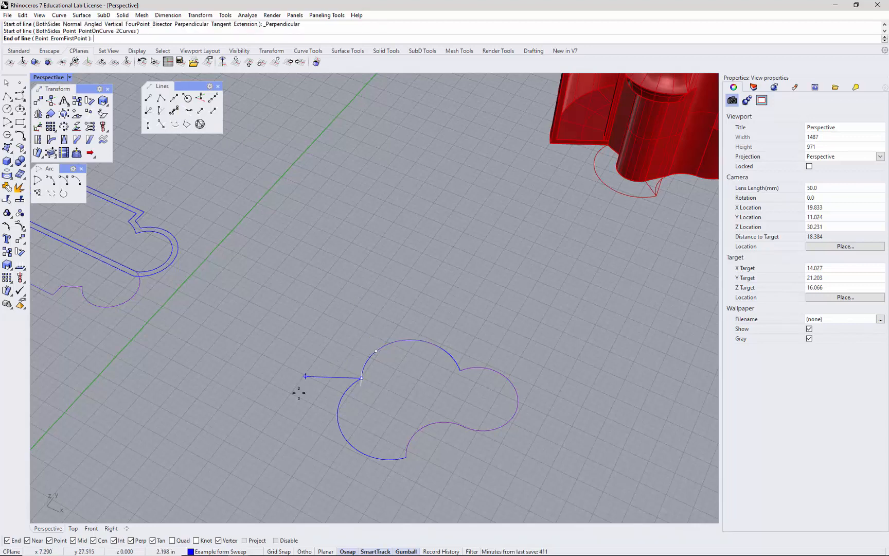
click(280, 402)
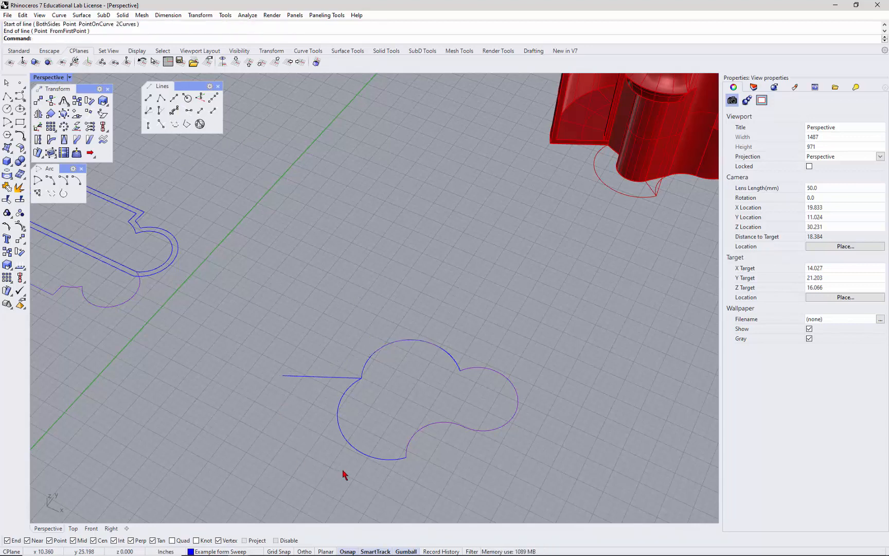
- Draw a second outward line at the shared notch, perpendicular to the second traced arc
key(Return)
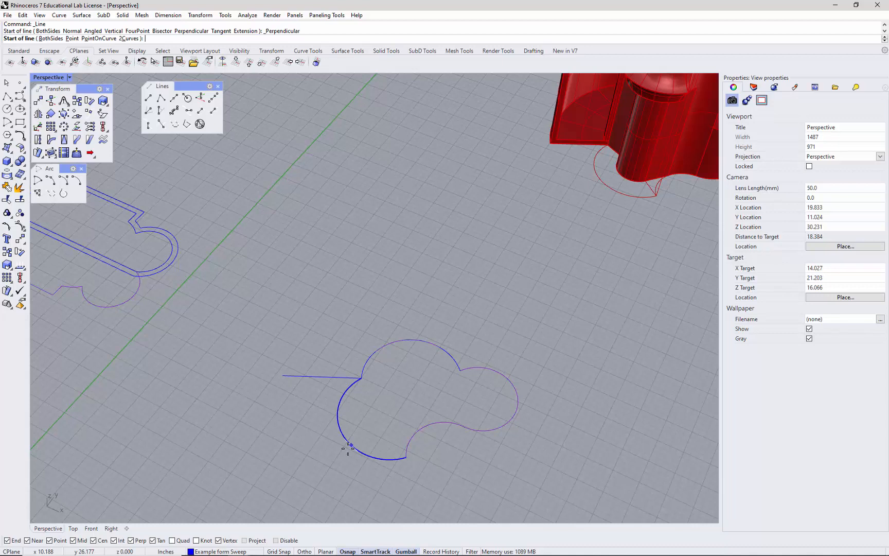
click(350, 446)
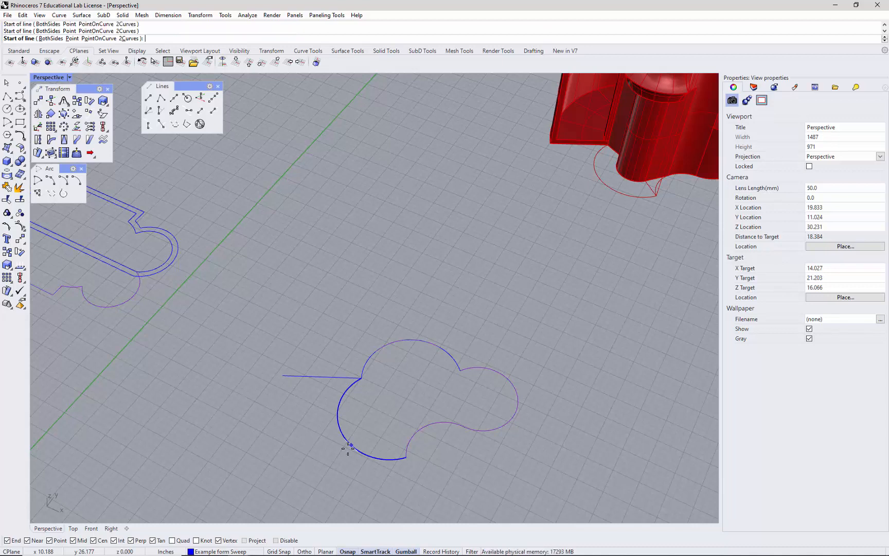
click(344, 311)
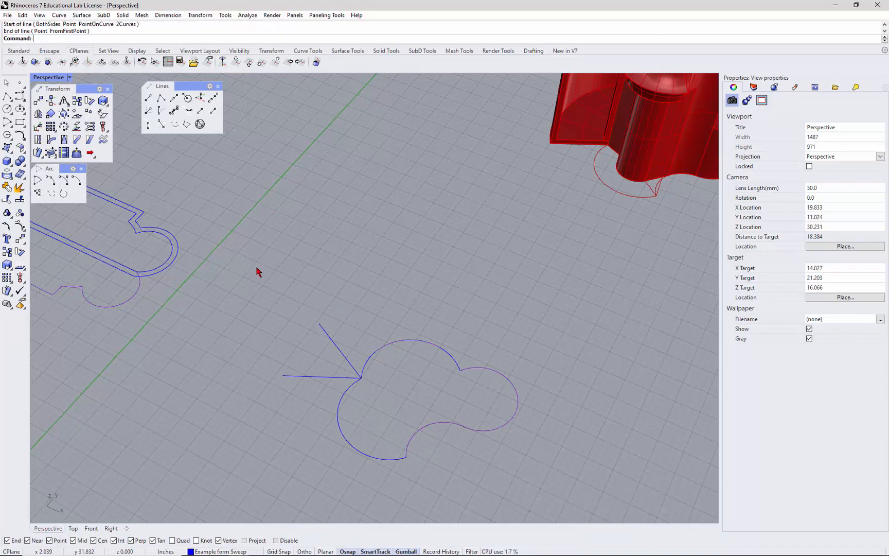
- Copy the half-profile curve and its offset along the Y direction and rotate the copies upright
right_drag(254, 222, 240, 254)
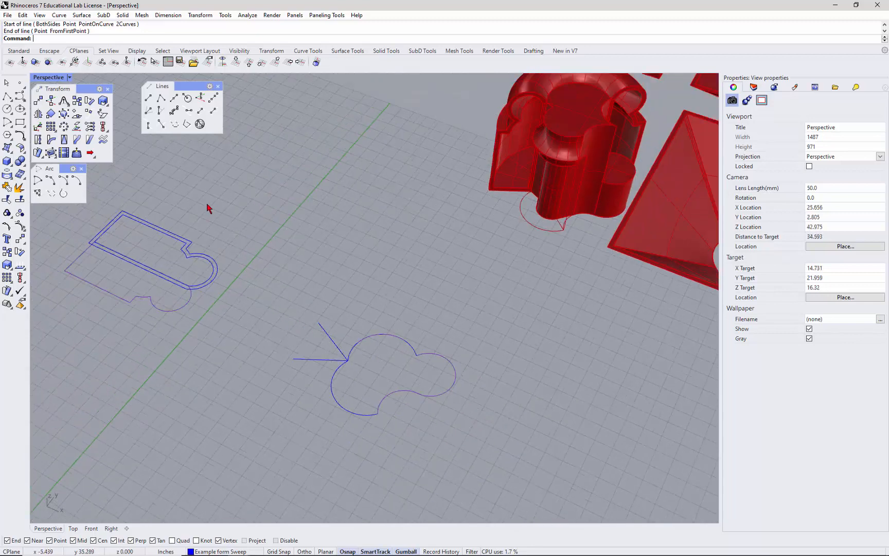
drag(205, 200, 166, 258)
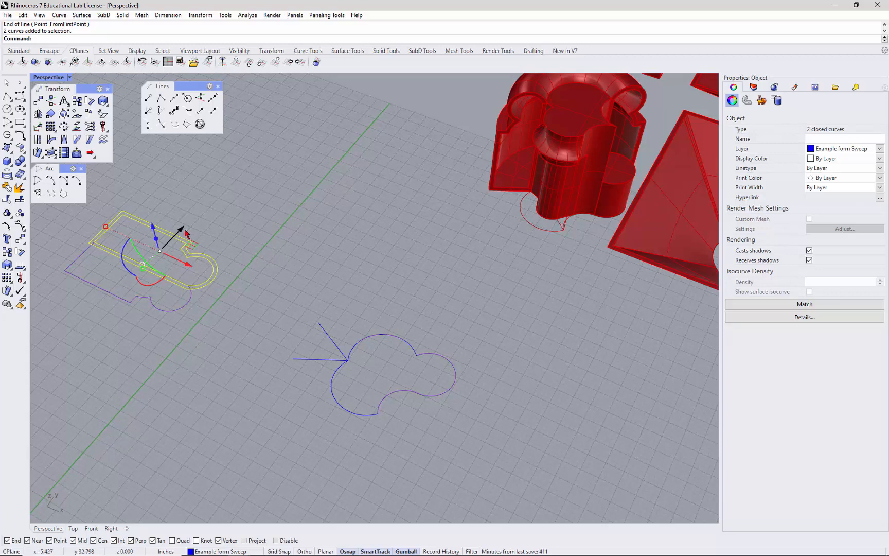
drag(185, 233, 267, 148)
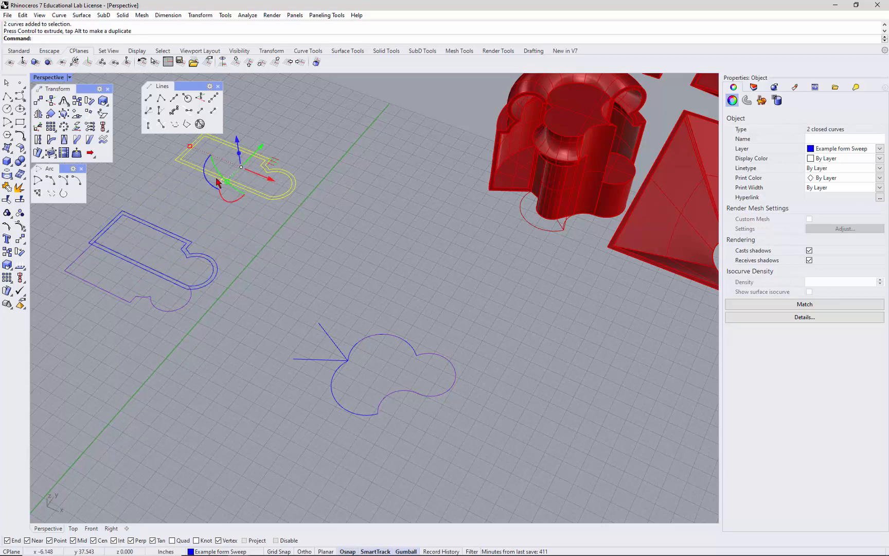
drag(217, 171, 262, 211)
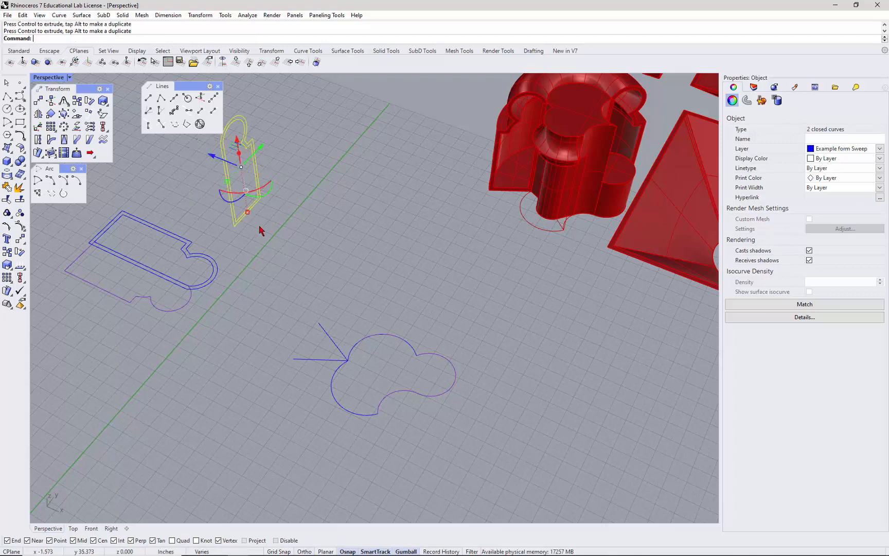
- Move the two upright curves from their lower outer corner to the notch where the traced arcs and perpendicular lines meet
click(300, 221)
click(230, 205)
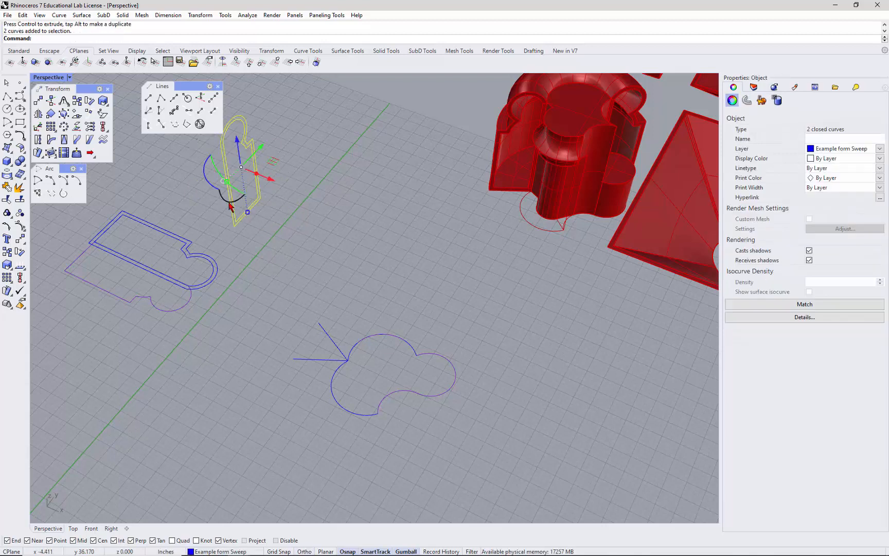
text(Move)
key(Return)
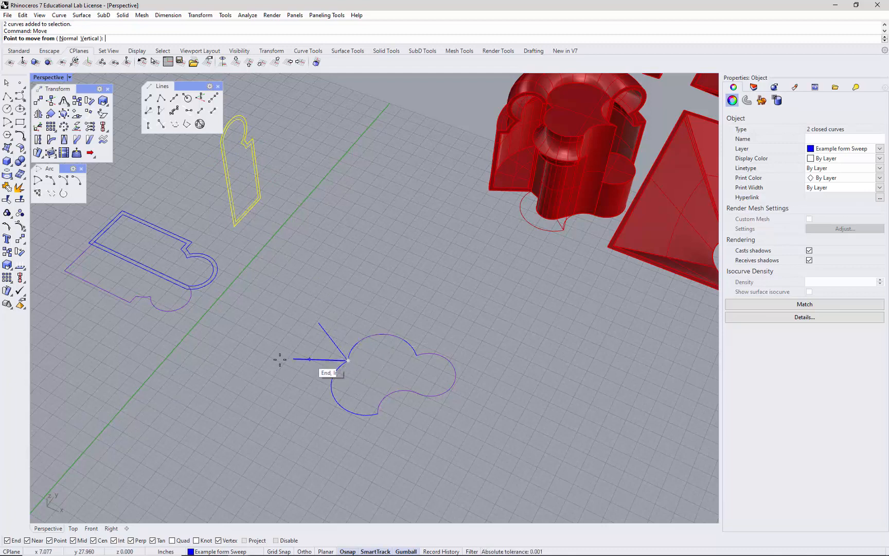
click(240, 227)
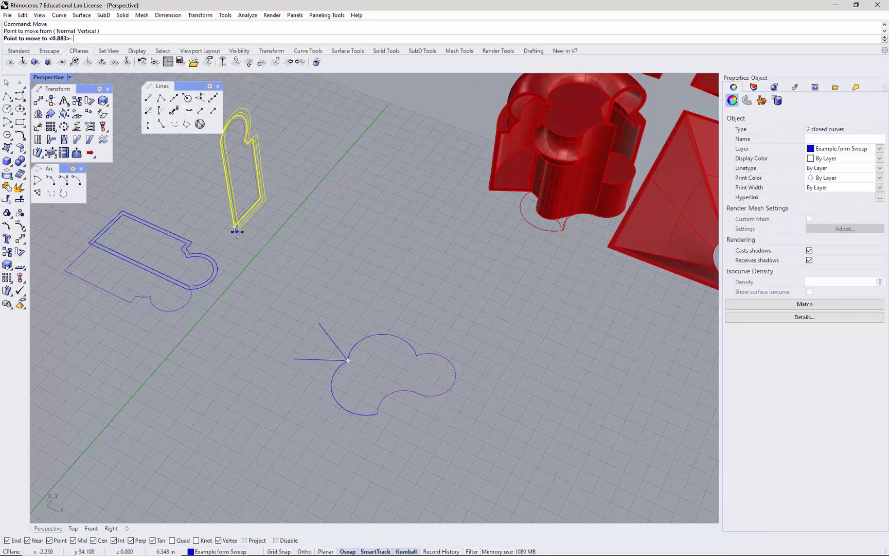
click(348, 360)
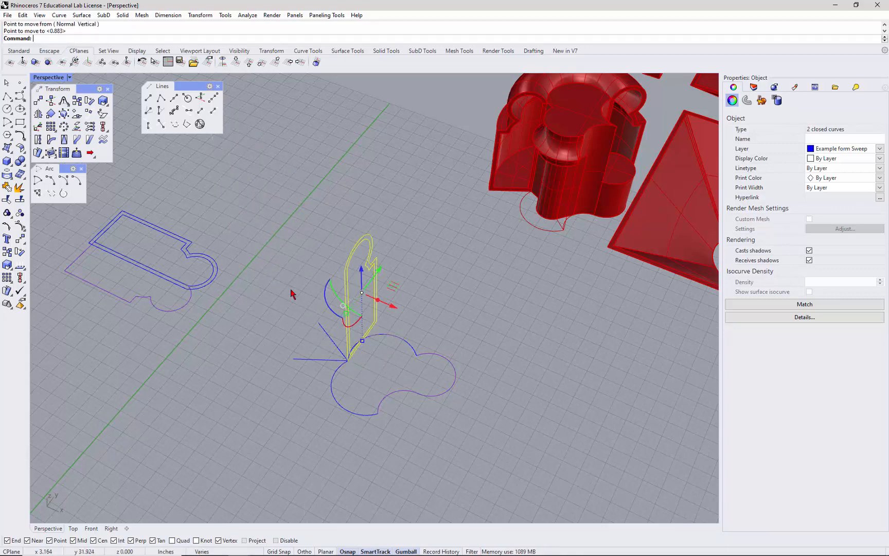
- Rotate the two upright half-profile curves about the notch to align with the line perpendicular to the arc bordering the other lobe
key(Up)
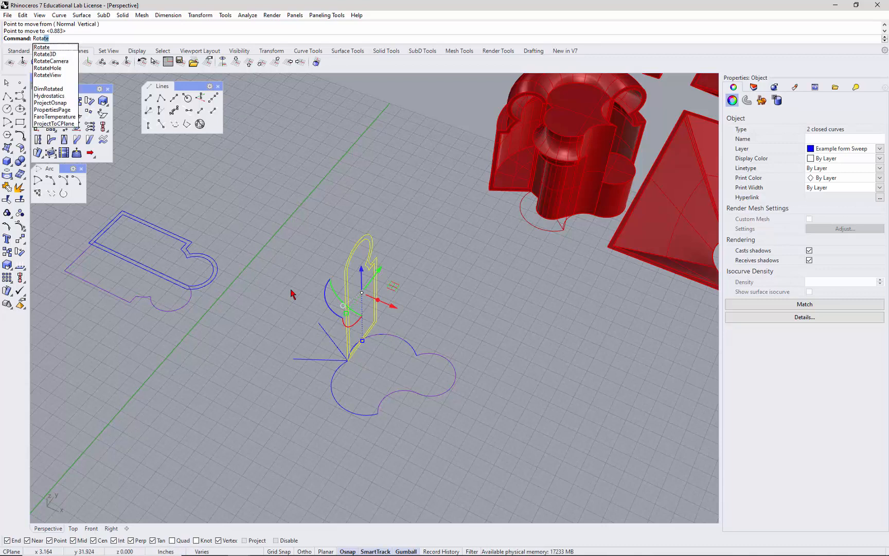
key(Return)
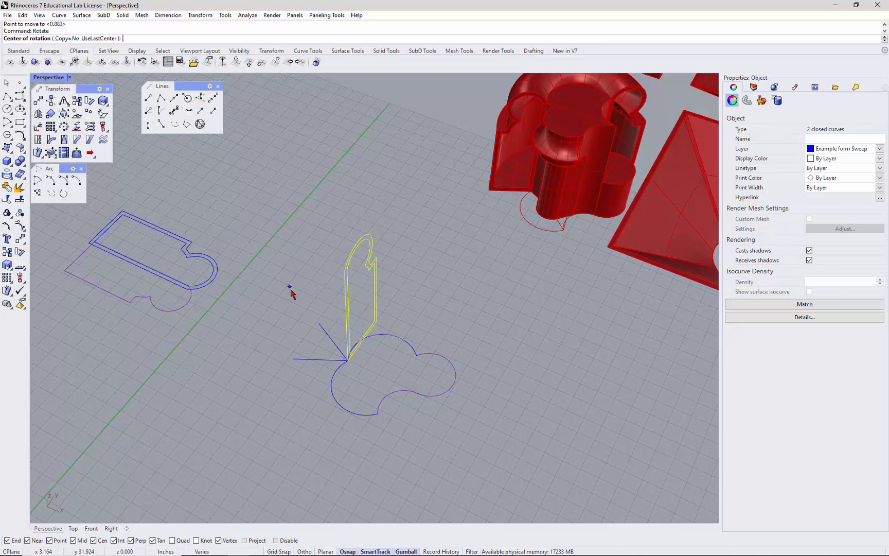
click(349, 360)
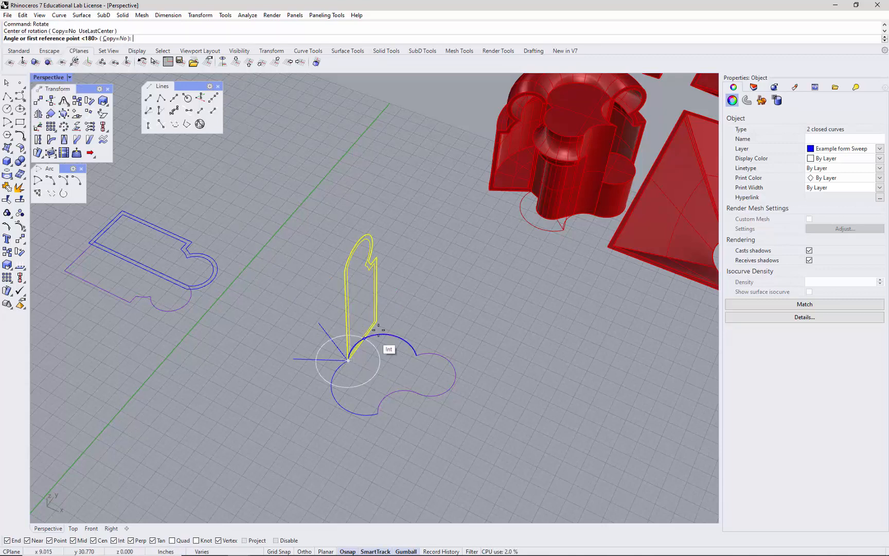
click(288, 348)
click(307, 371)
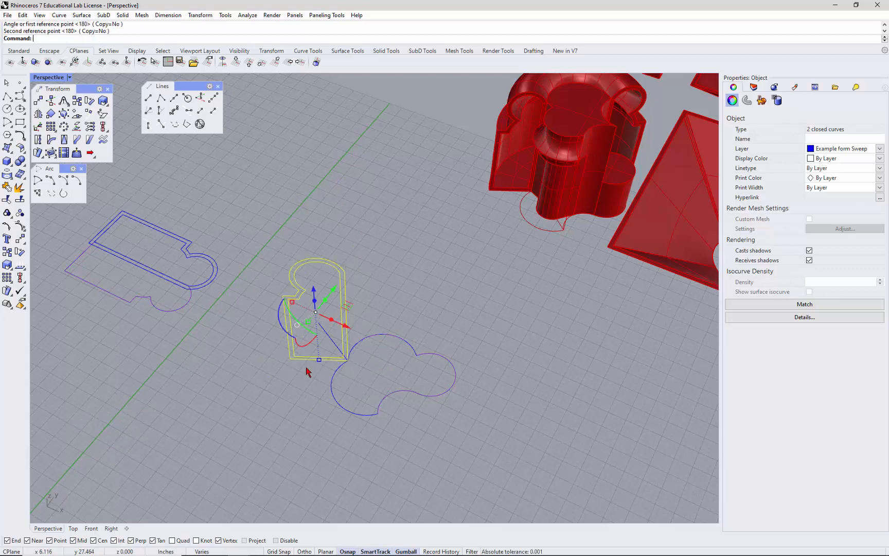
click(376, 381)
- Try a Sweep1 with the outer upright half-profile as rail and the adjoining arc as shape, and undo the sweep
text(Sweep1)
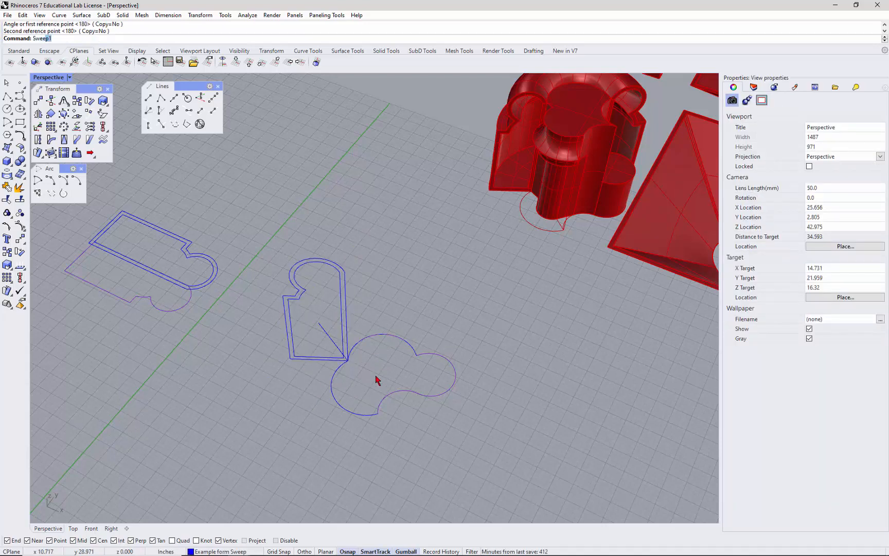
key(Return)
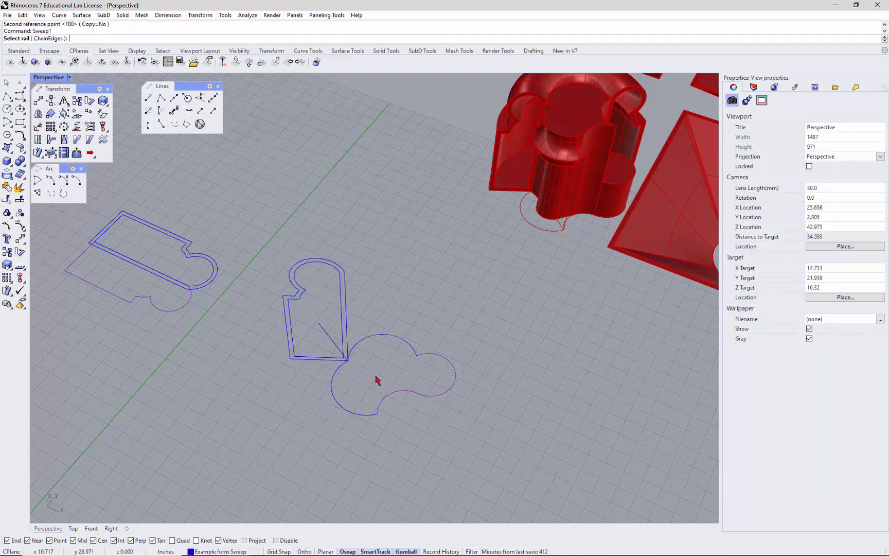
click(328, 361)
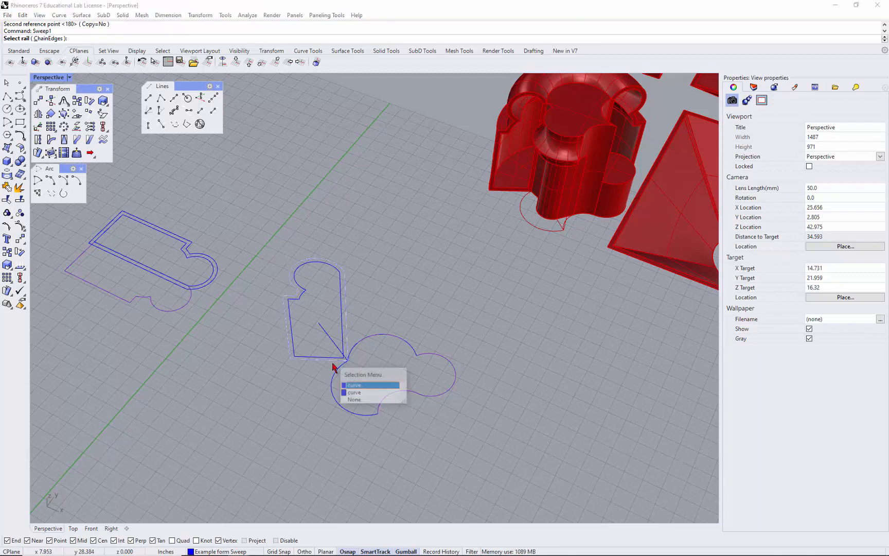
click(360, 392)
click(370, 341)
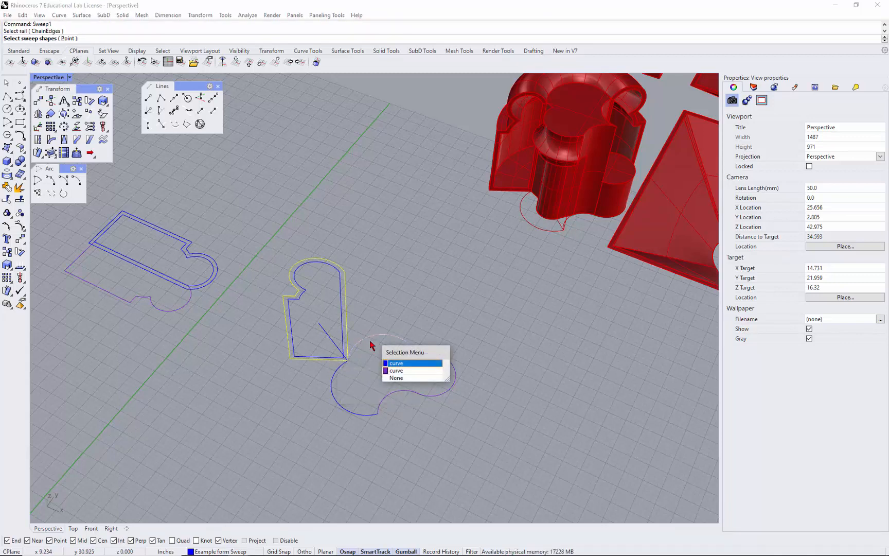
click(391, 363)
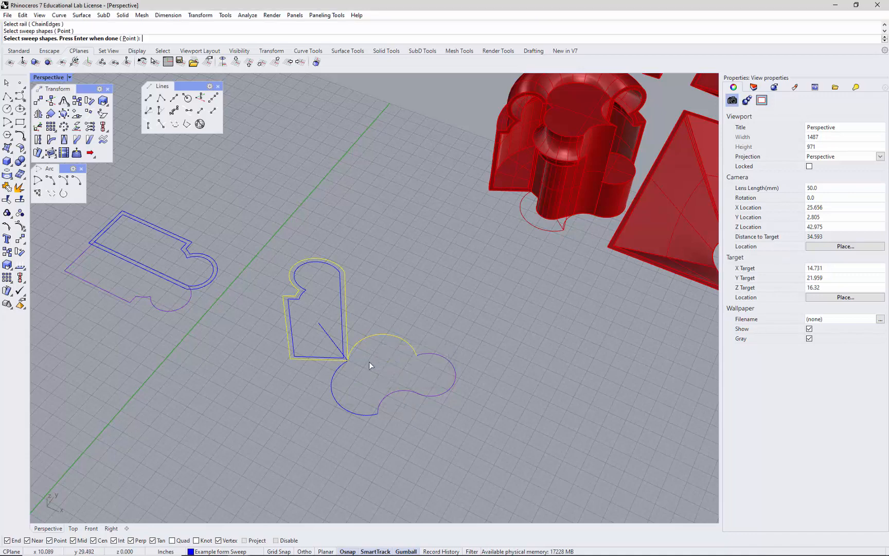
key(Return)
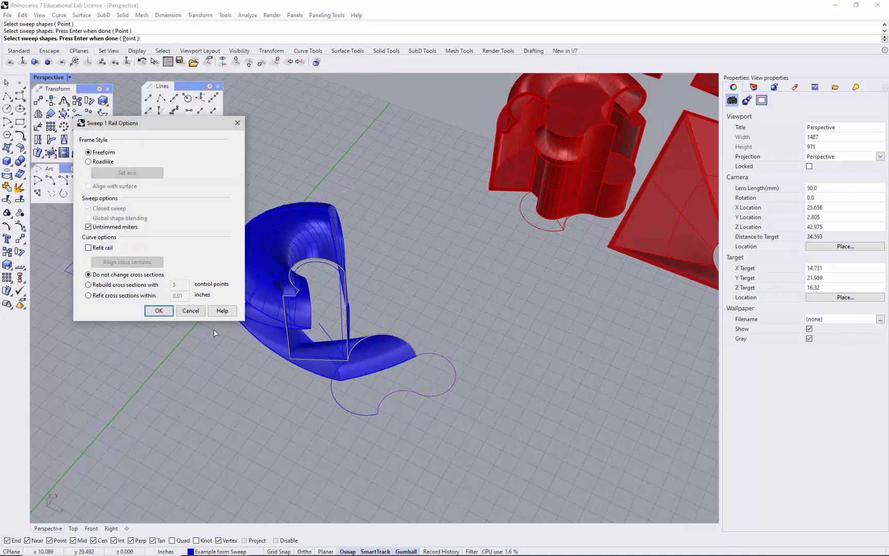
click(159, 311)
right_drag(196, 329, 372, 416)
key(ctrl+z)
- Sweep the outer upright half-profile curve along the adjoining arc with Sweep1
scroll(355, 308, up, 4)
right_click(355, 309)
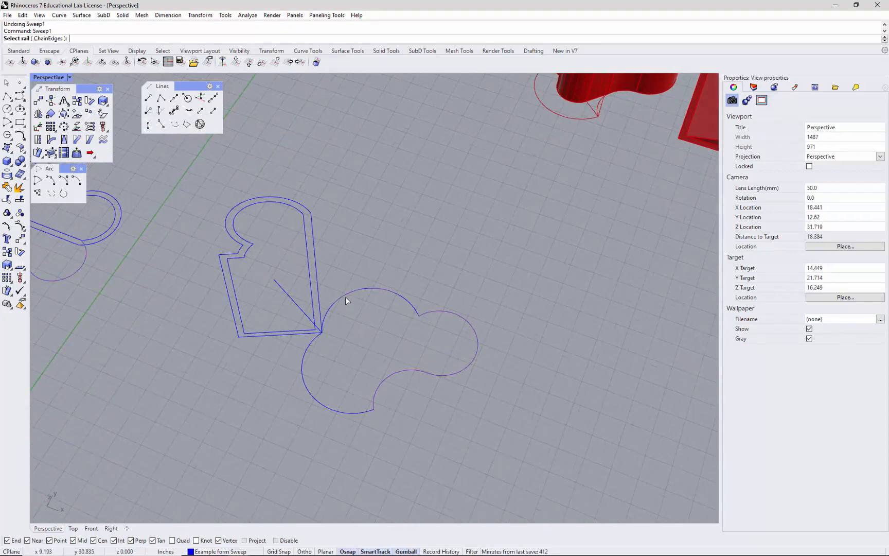
click(338, 303)
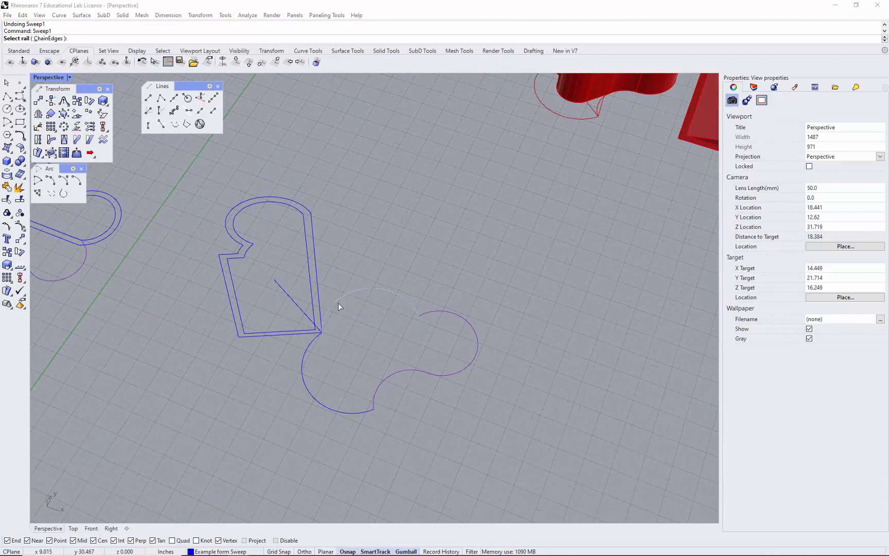
click(360, 329)
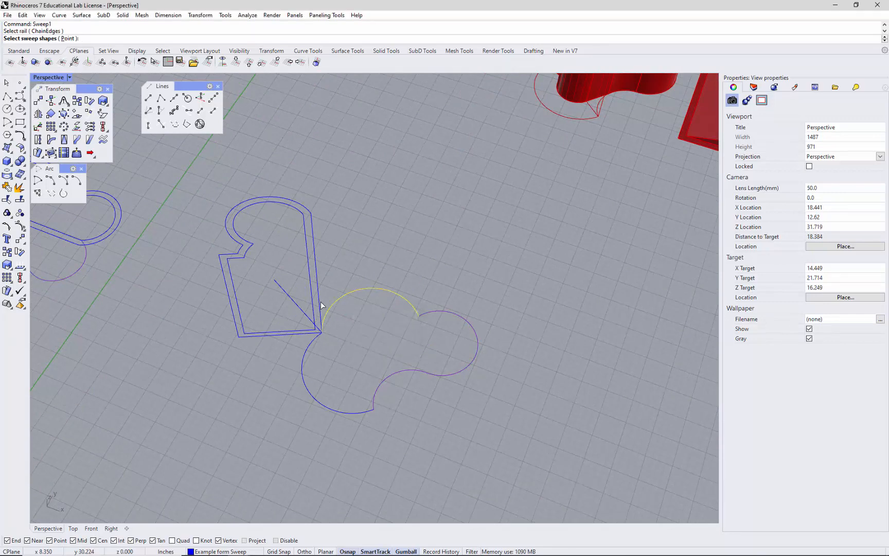
click(319, 305)
key(Return)
key(Return)
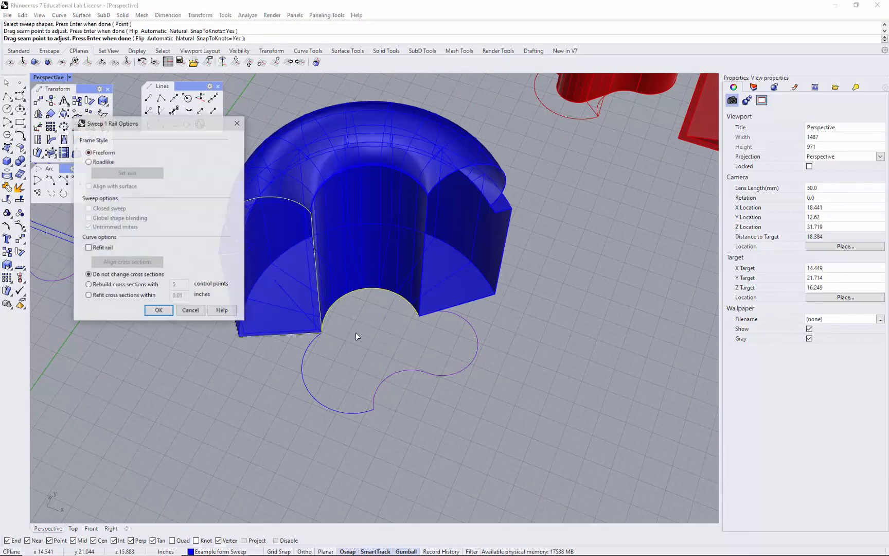
click(158, 311)
- Sweep the inner offset half-profile curve along the same arc with Sweep1
key(Return)
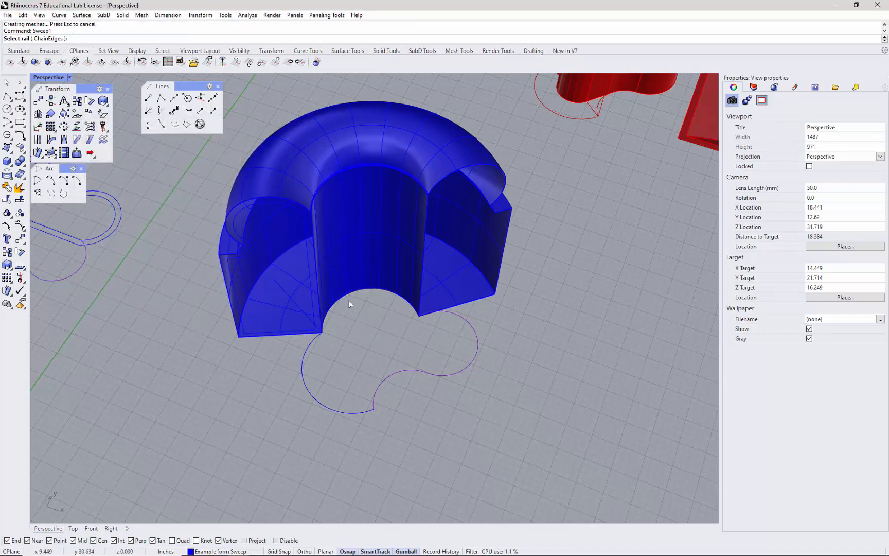
click(354, 311)
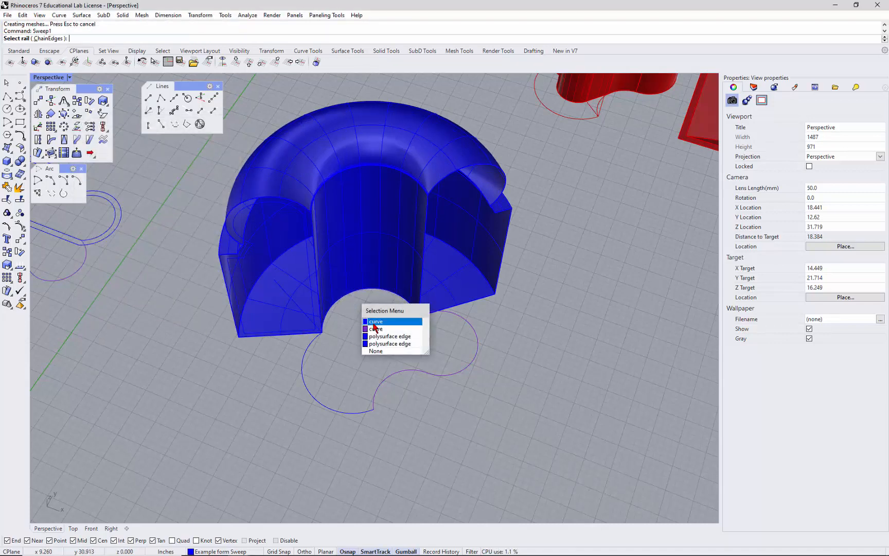
click(374, 323)
click(296, 331)
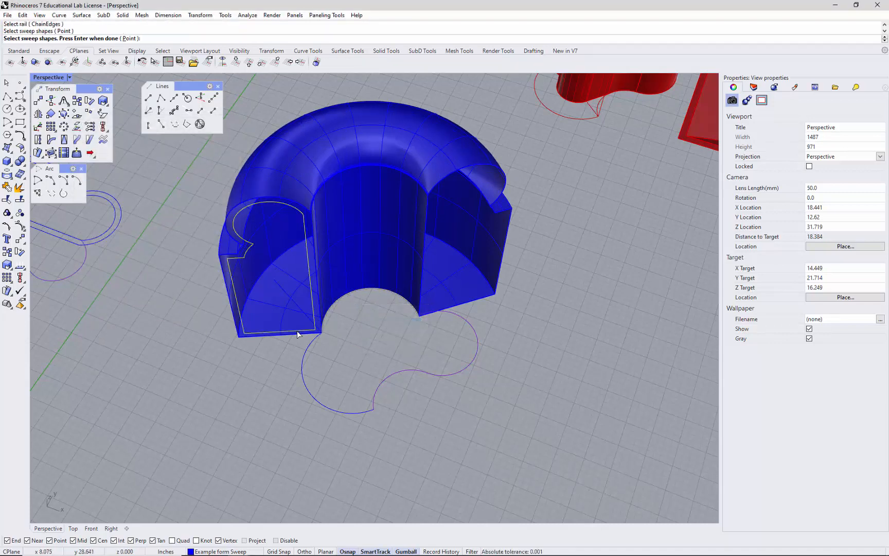
key(Return)
key(Return)
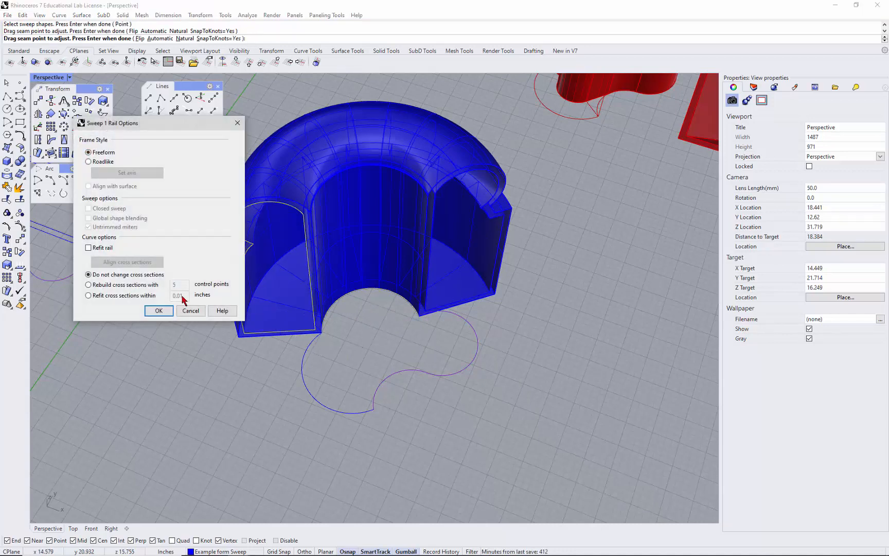
click(160, 309)
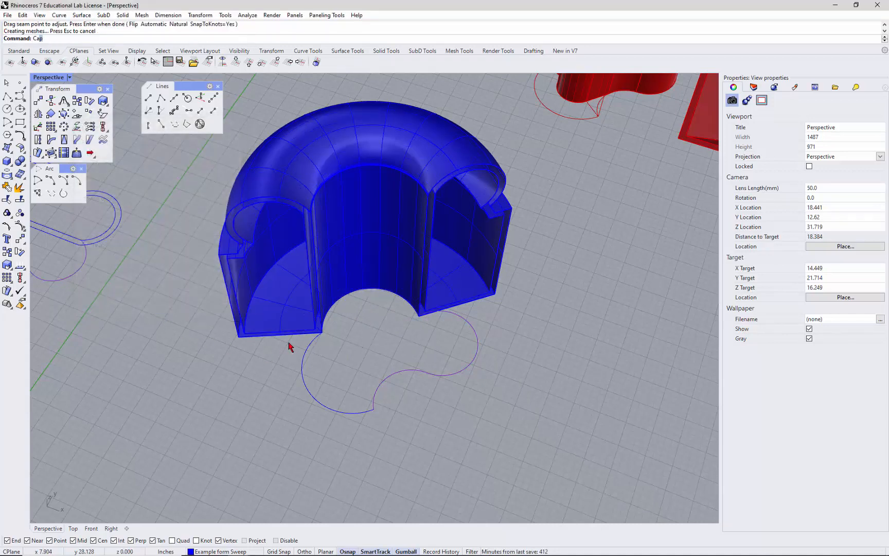
- Cap the open ends of the inner and outer swept forms to make them solids
key(Return)
click(282, 334)
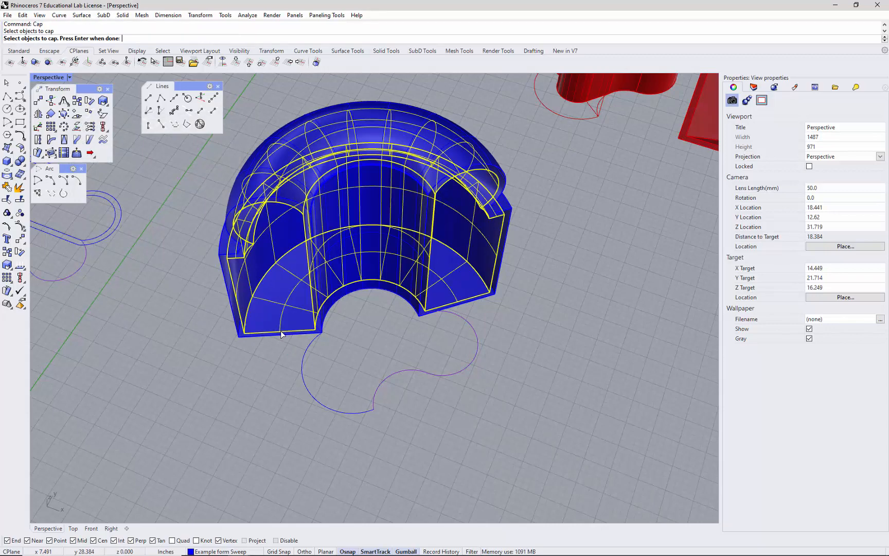
key(Return)
key(Return)
click(278, 336)
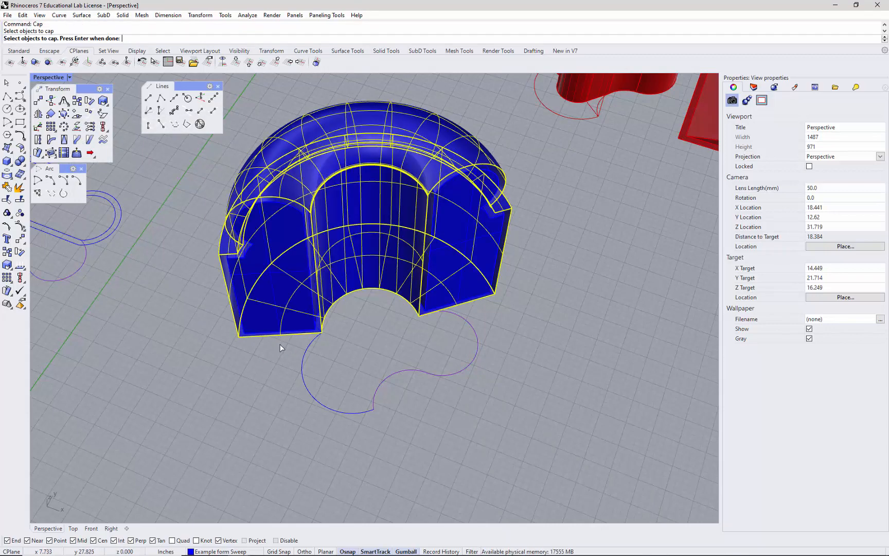
key(Return)
- Subtract the inner swept solid from the outer one with BooleanDifference and delete the leftover inner solid
text(BooleanDifference)
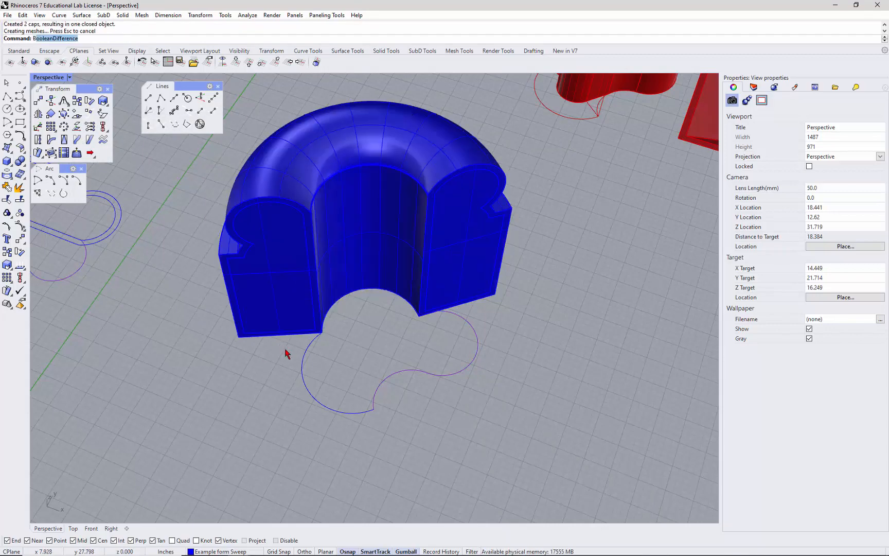
key(Return)
click(278, 335)
key(Return)
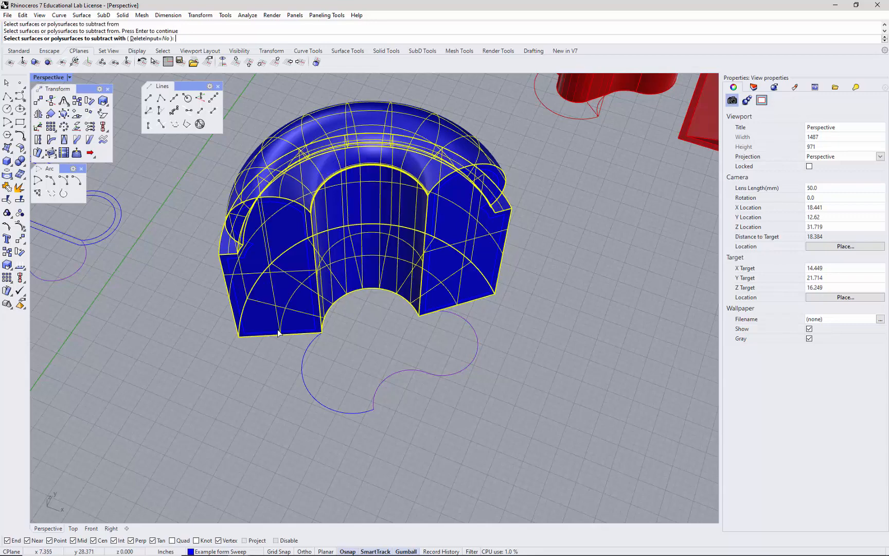
click(277, 334)
key(Return)
click(277, 319)
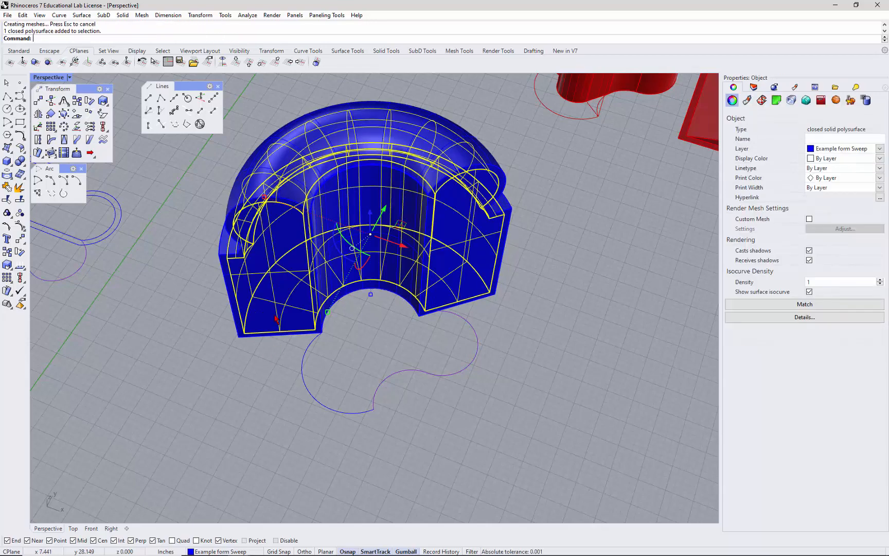
key(Delete)
- Extrude the closed lobed ground profile upward to the top of the swept form's inner wall
scroll(296, 370, down, 2)
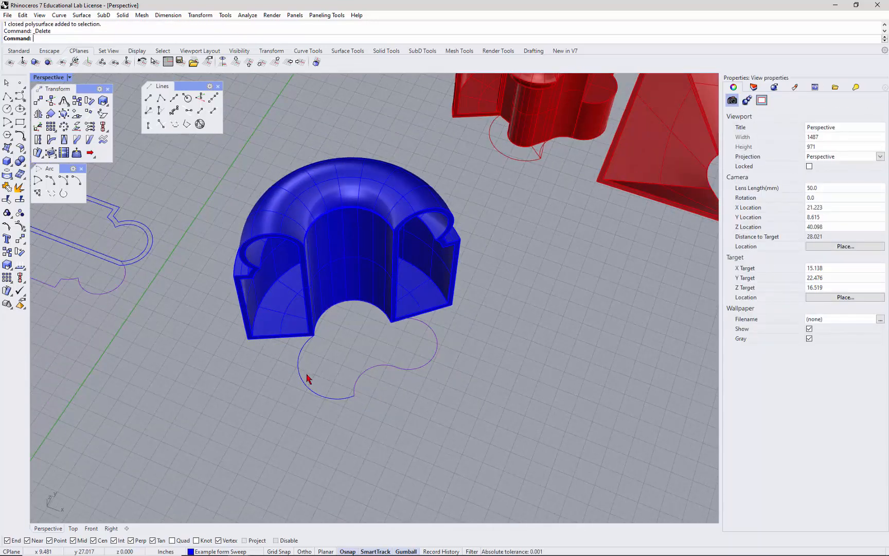
click(376, 367)
text(ExtrudeCrv)
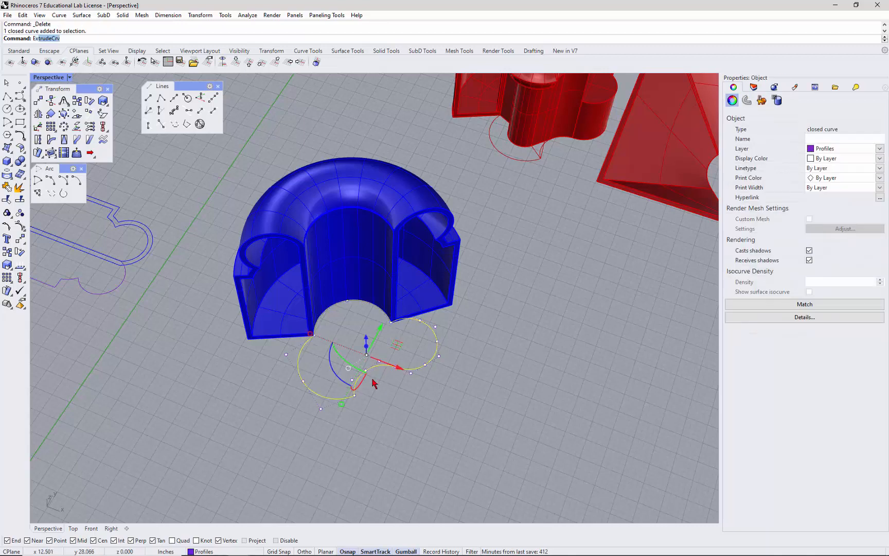
key(Return)
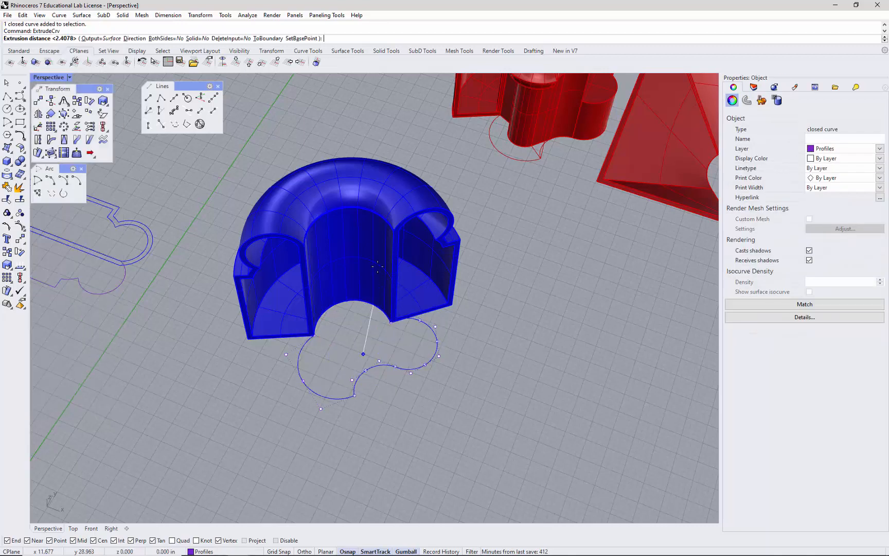
click(393, 231)
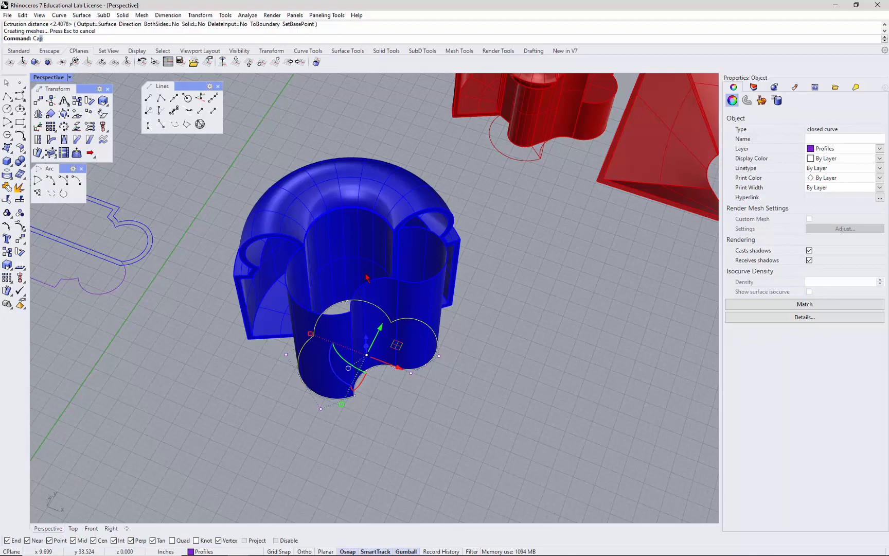
- Cap the extruded lobed profile to make it a closed solid
text(Cap)
key(Return)
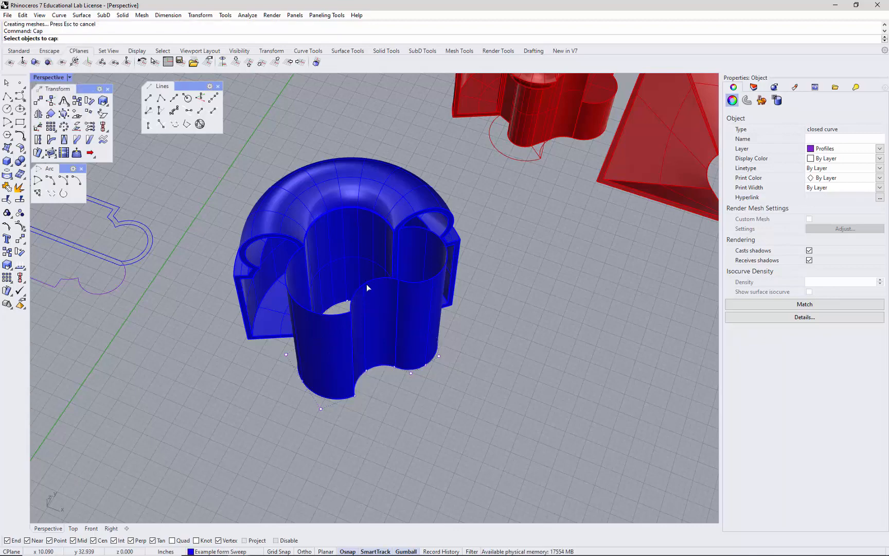
click(366, 286)
key(Return)
right_drag(401, 391, 396, 380)
scroll(397, 380, down, 4)
scroll(338, 397, up, 3)
click(337, 397)
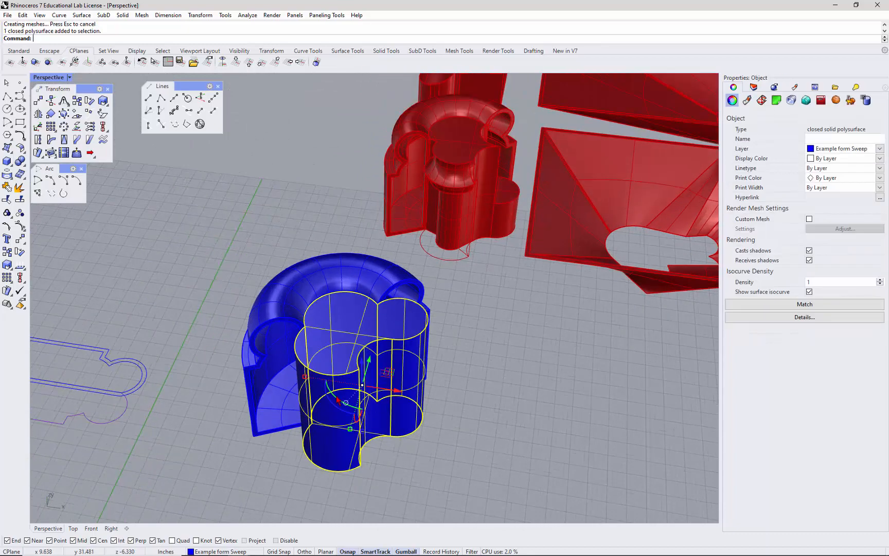
key(Escape)
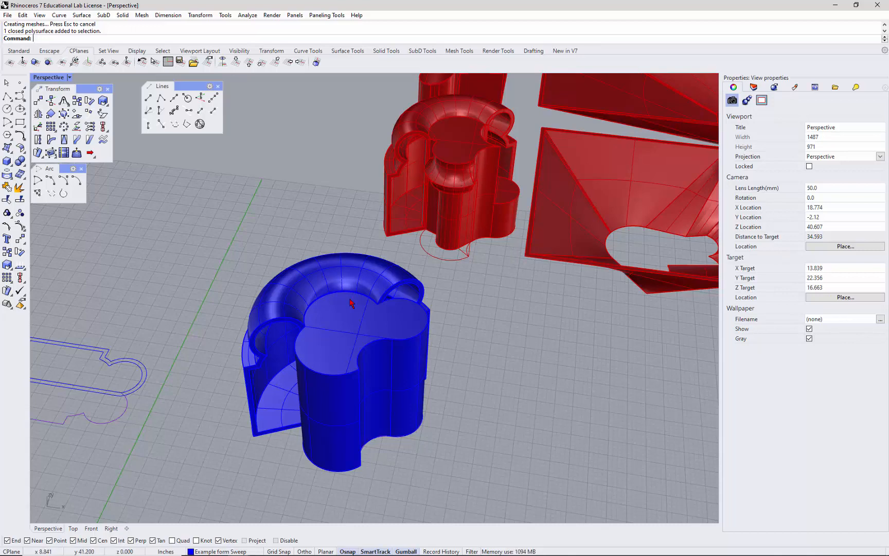
- Hide the capped lobed extrusion and the hollow swept form
click(329, 379)
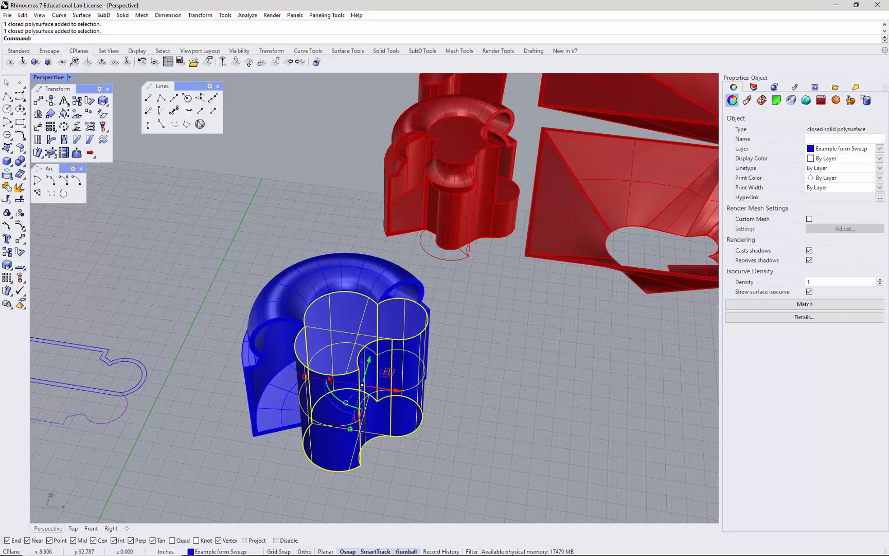
key(Return)
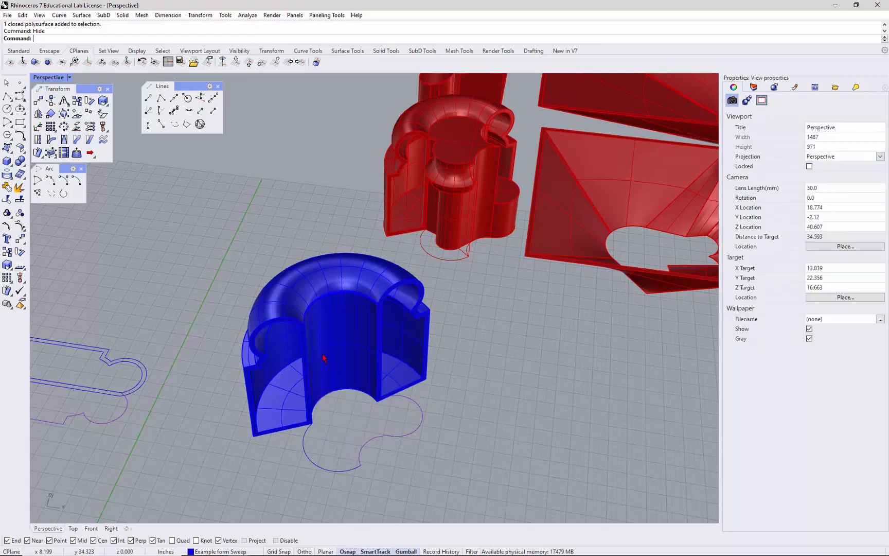
click(325, 358)
key(Return)
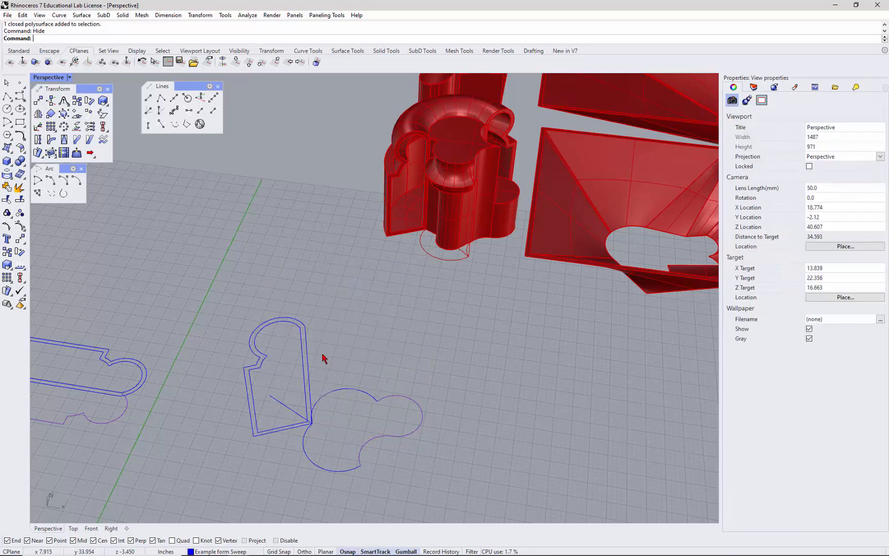
- Delete the inner offset curve of the upright double profile beside the lobed ground curves
click(279, 434)
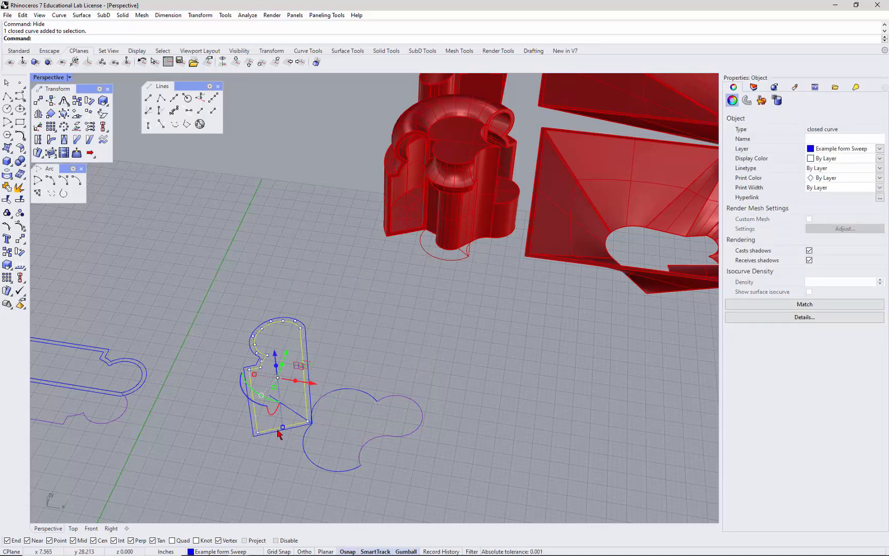
key(Delete)
scroll(283, 414, up, 2)
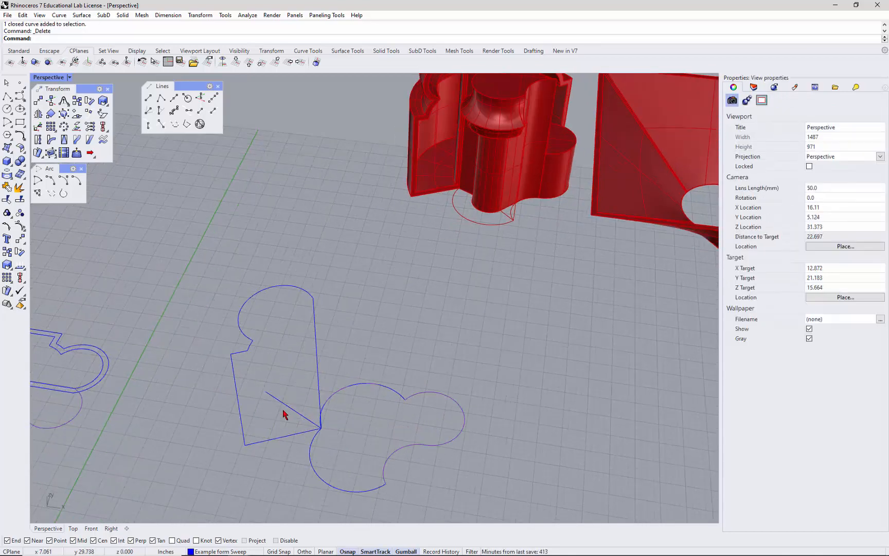
key(Return)
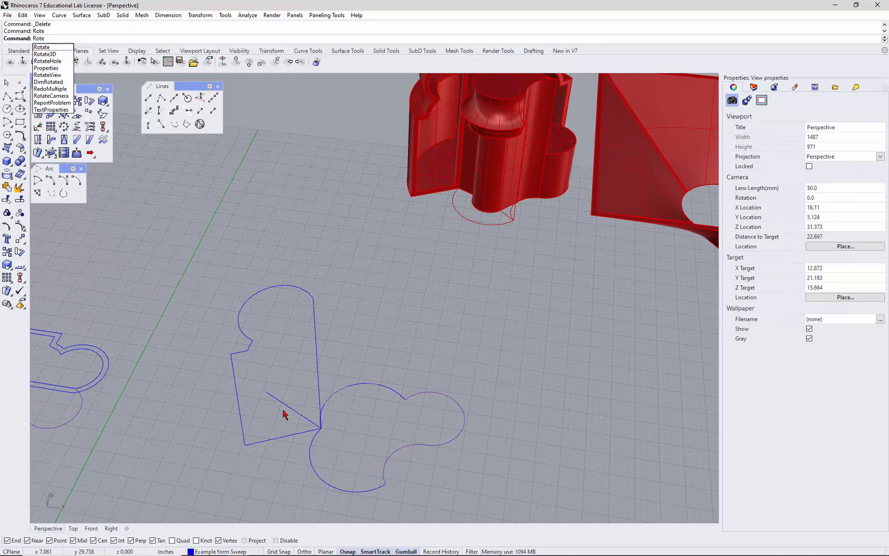
click(317, 371)
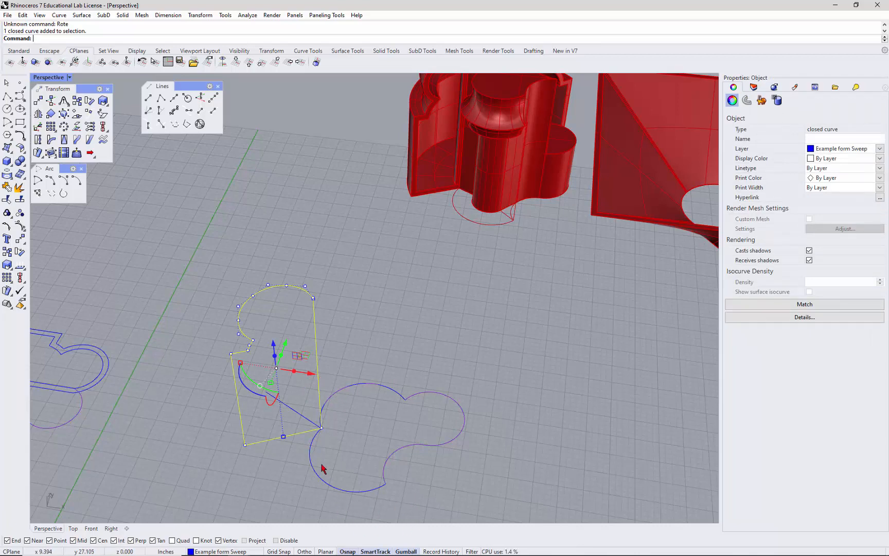
key(ctrl+h)
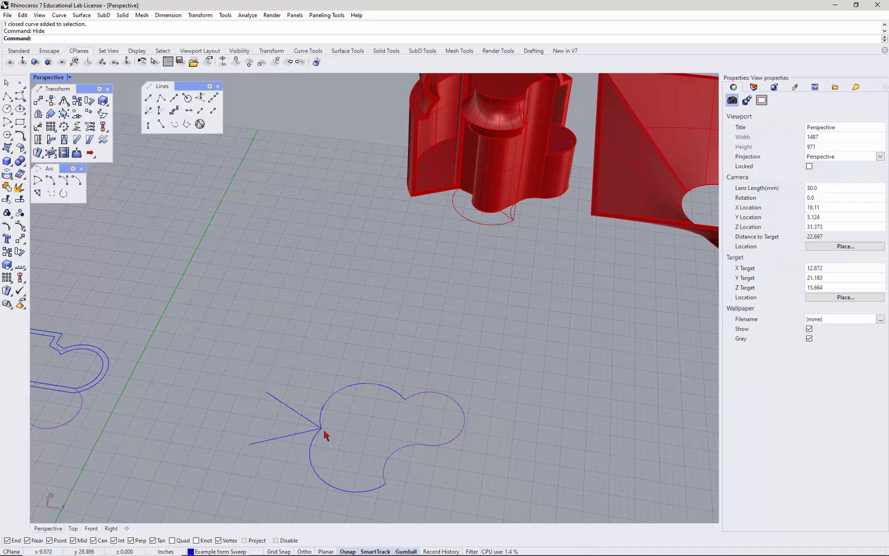
key(ctrl+z)
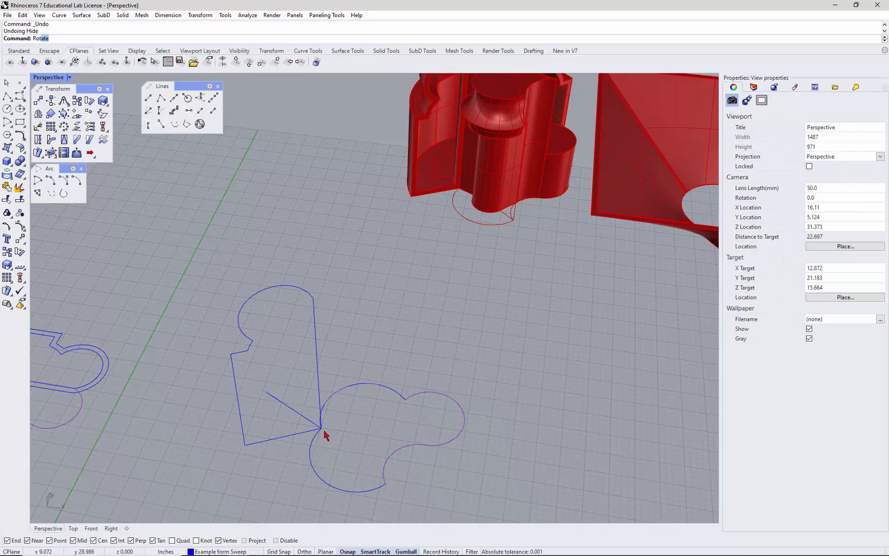
- Rotate the upright profile about its corner on the arcs' shared endpoint, aligning its base with the other ground guide line
click(317, 357)
key(Return)
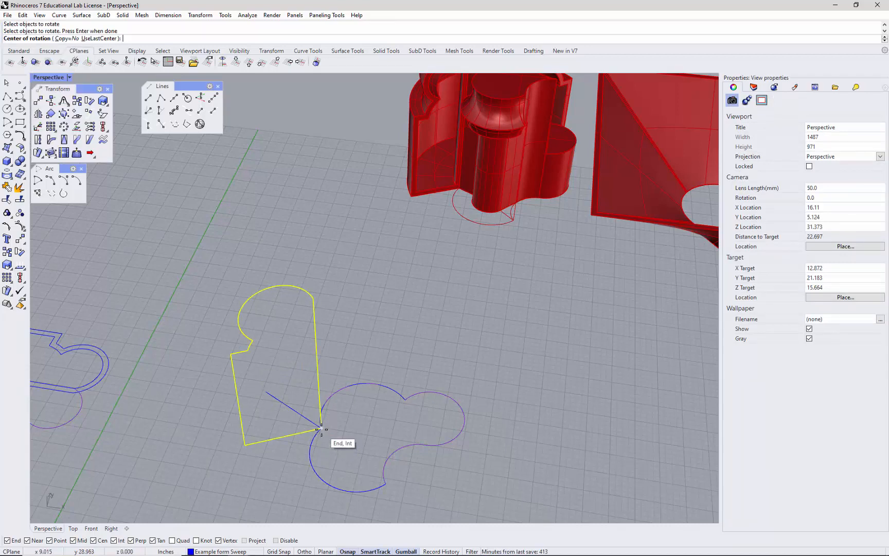
click(319, 427)
click(241, 443)
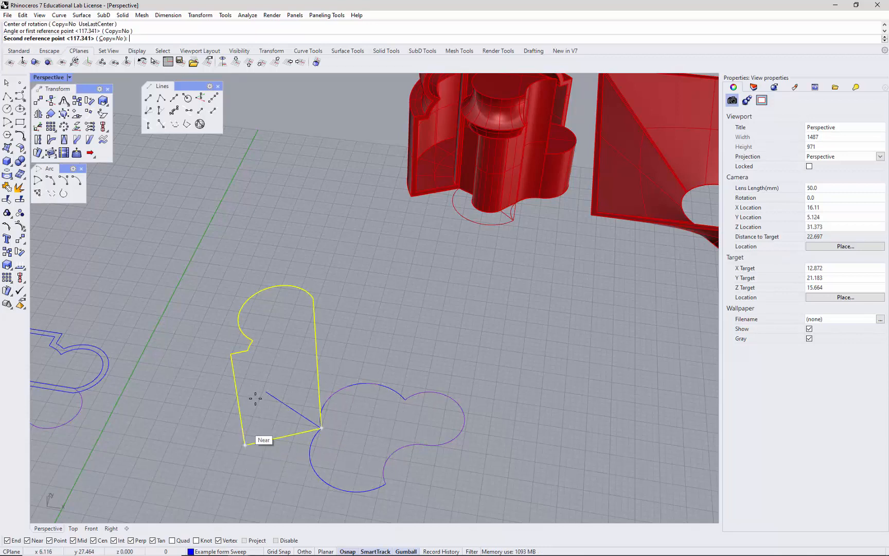
click(266, 392)
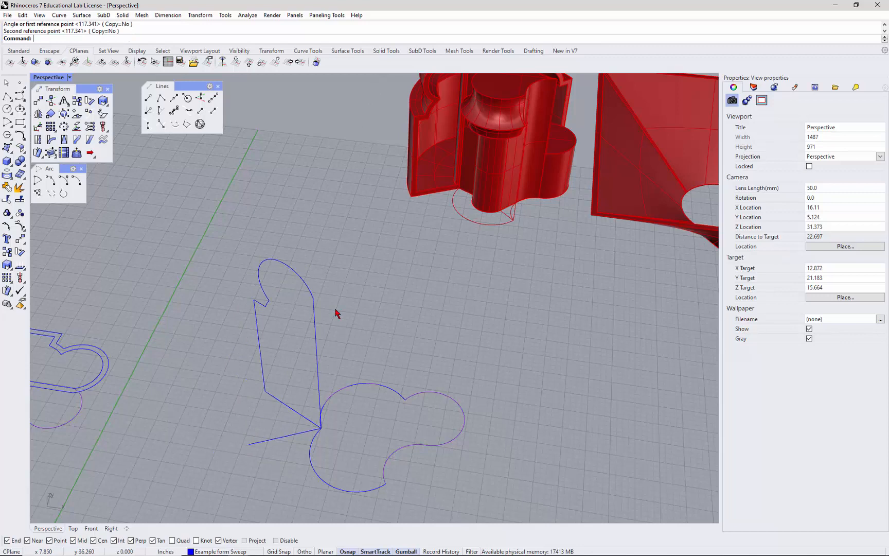
- Rotate the profile curve 180 degrees about the midpoint of its base edge
key(Return)
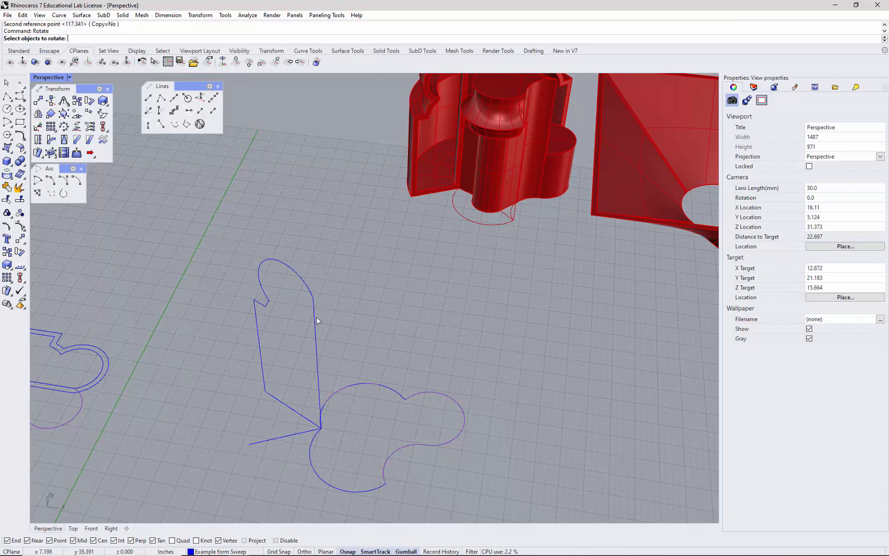
click(316, 322)
key(Return)
click(289, 407)
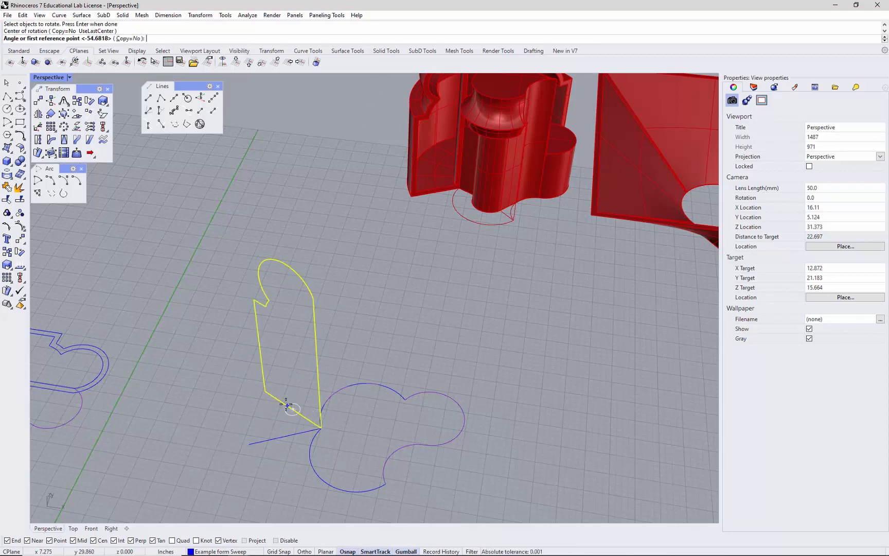
click(266, 391)
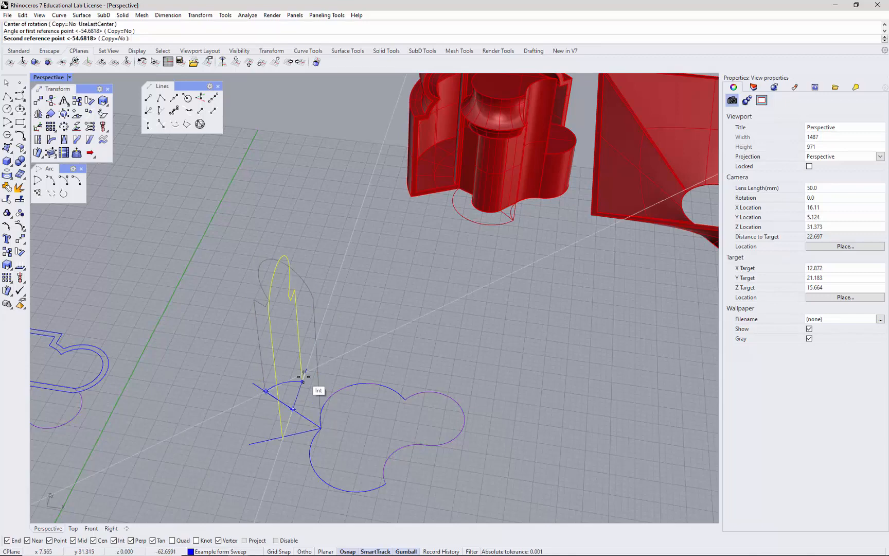
text(180)
key(Return)
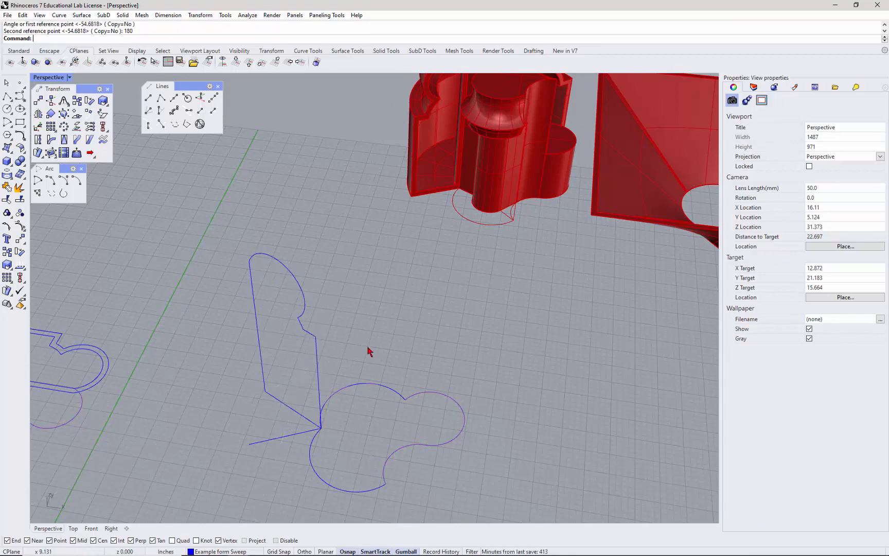
- Draw a guide line from the profile's base edge up to the notch point below its rounded head
right_drag(362, 371, 292, 467)
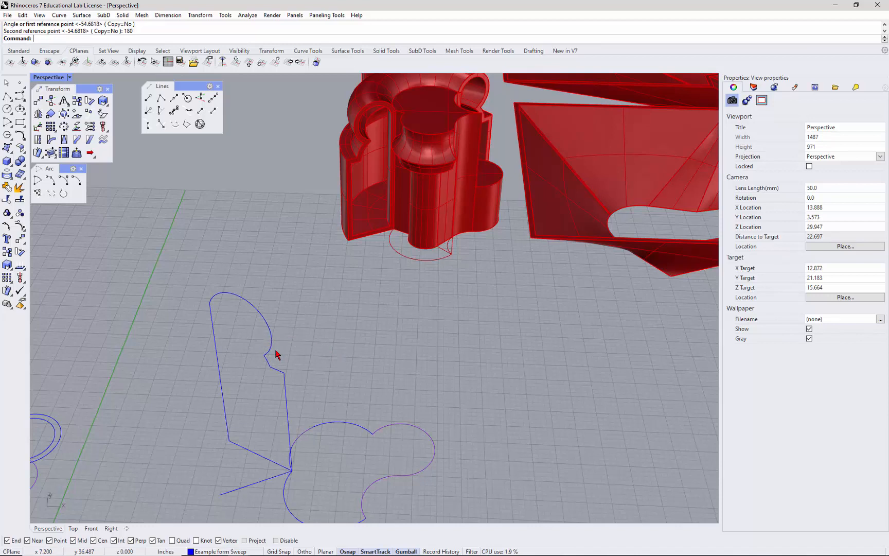
text(line)
key(Return)
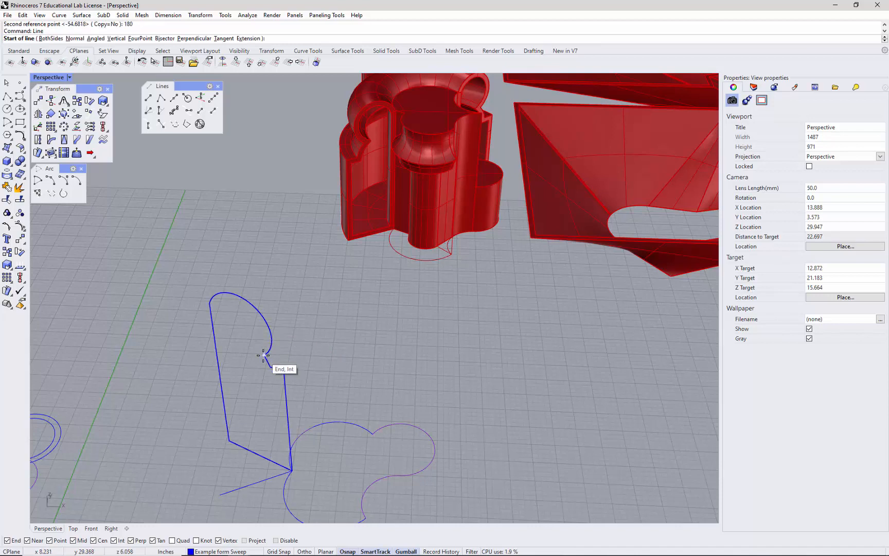
click(264, 355)
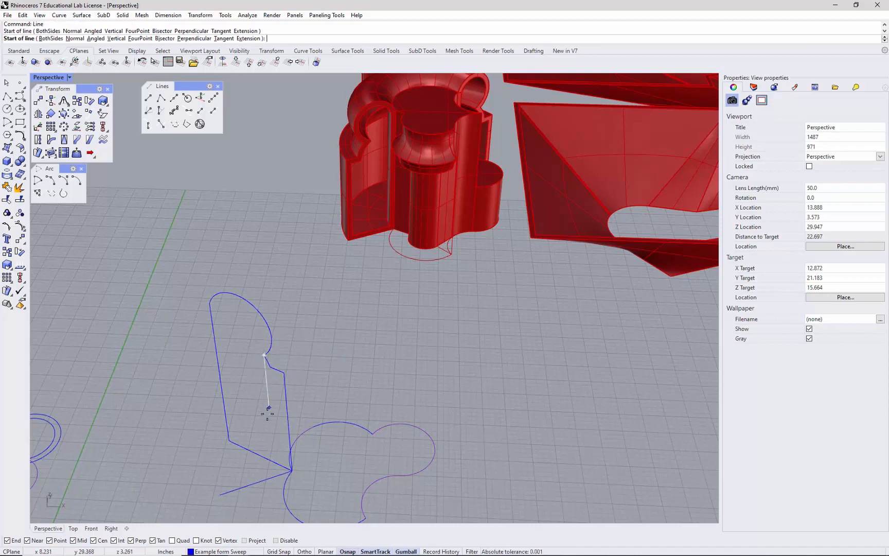
click(274, 463)
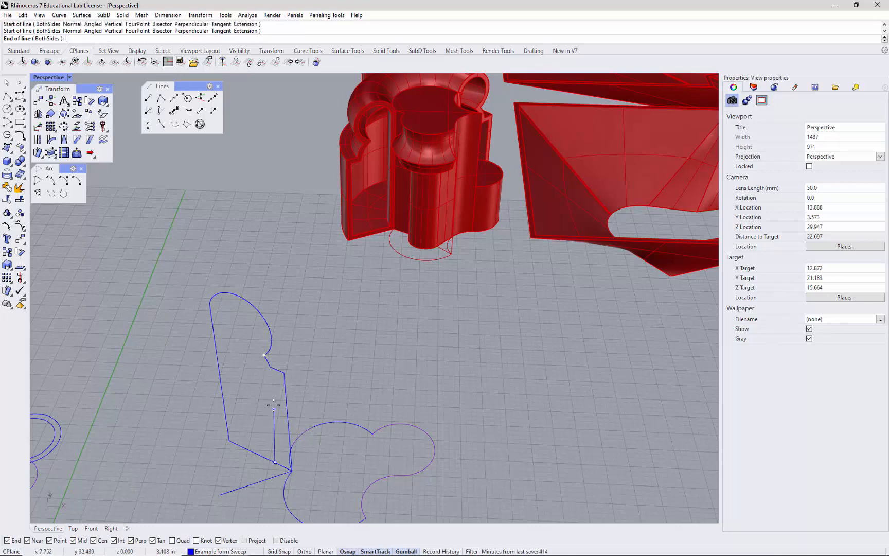
click(265, 353)
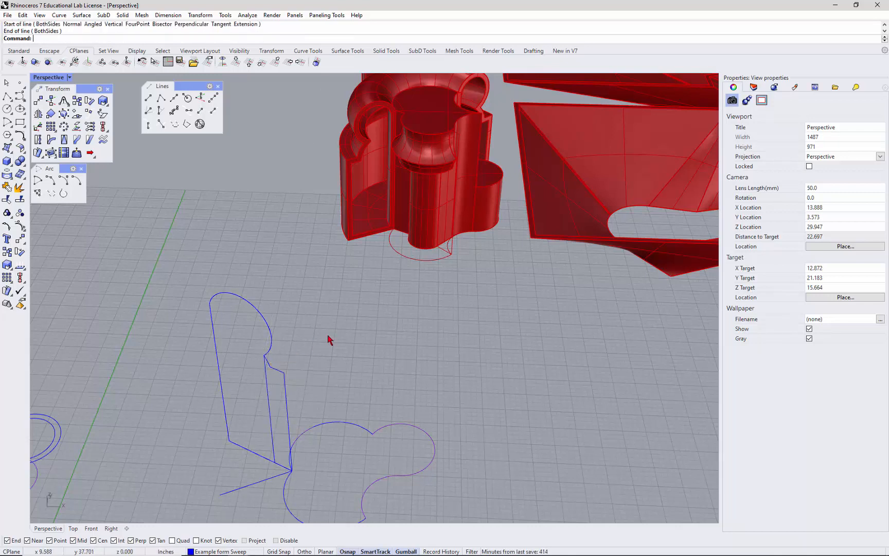
- Move the profile curve along its base from the guide line's foot to the arcs' shared endpoint
click(287, 387)
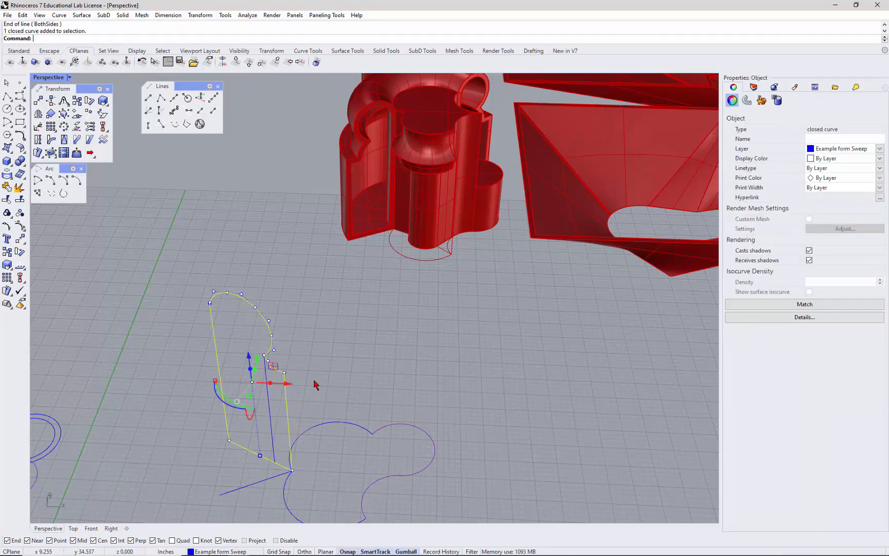
key(Return)
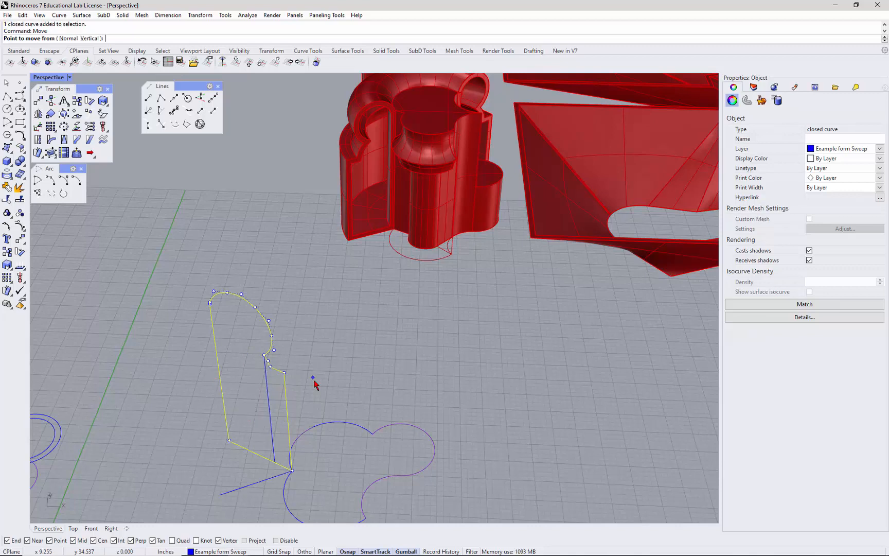
click(275, 457)
click(291, 469)
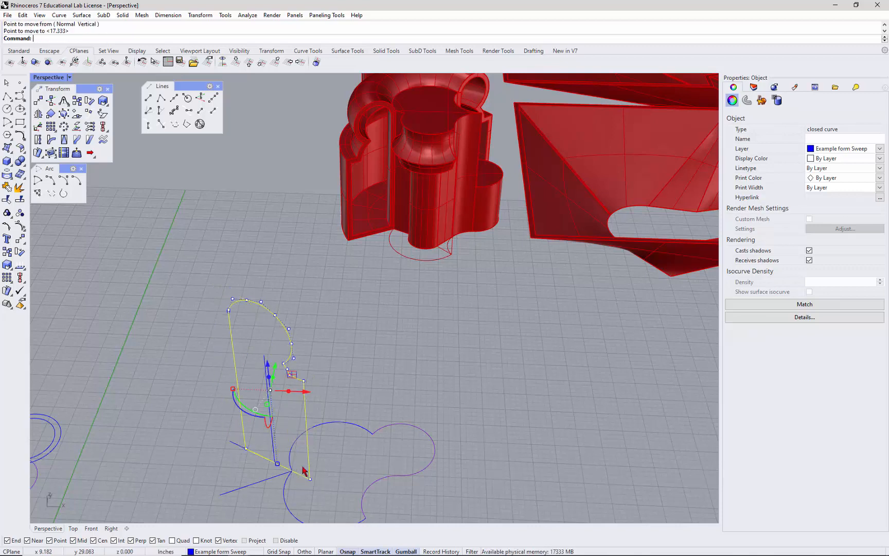
click(349, 359)
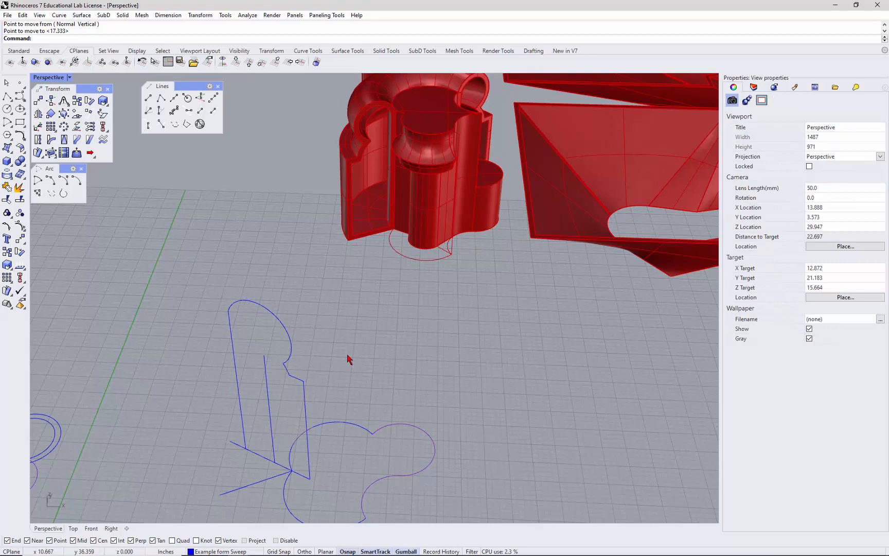
- Sweep the closed profile along the adjoining lower ground arc with Sweep1, using Freeform frame style and unchanged cross sections
scroll(267, 396, down, 4)
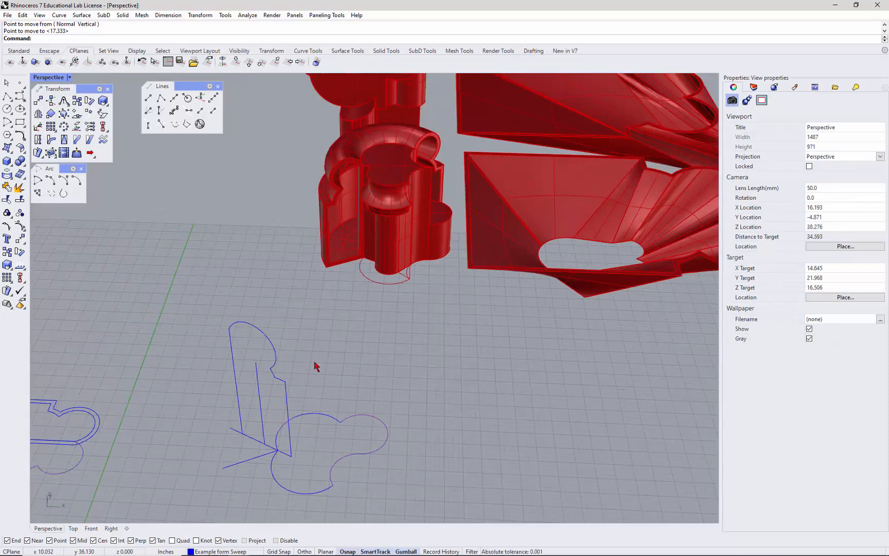
text(Sweep1)
key(Return)
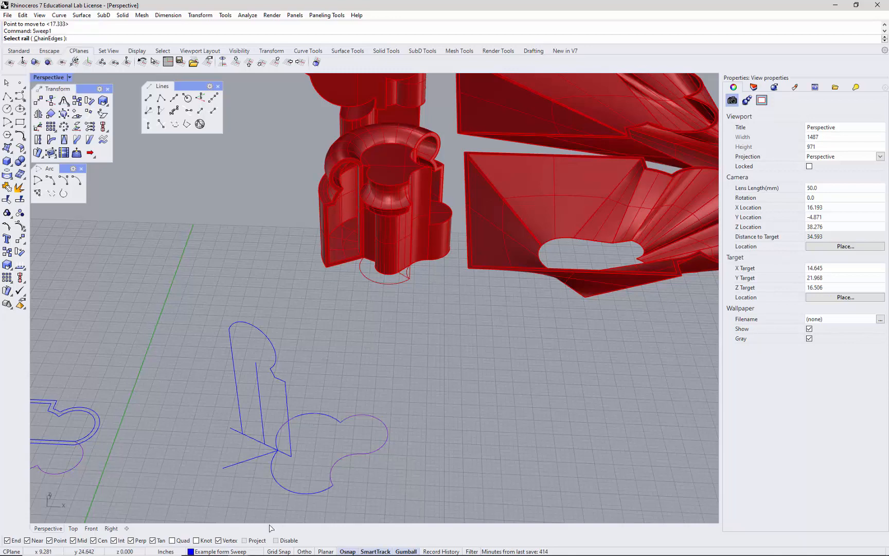
click(295, 498)
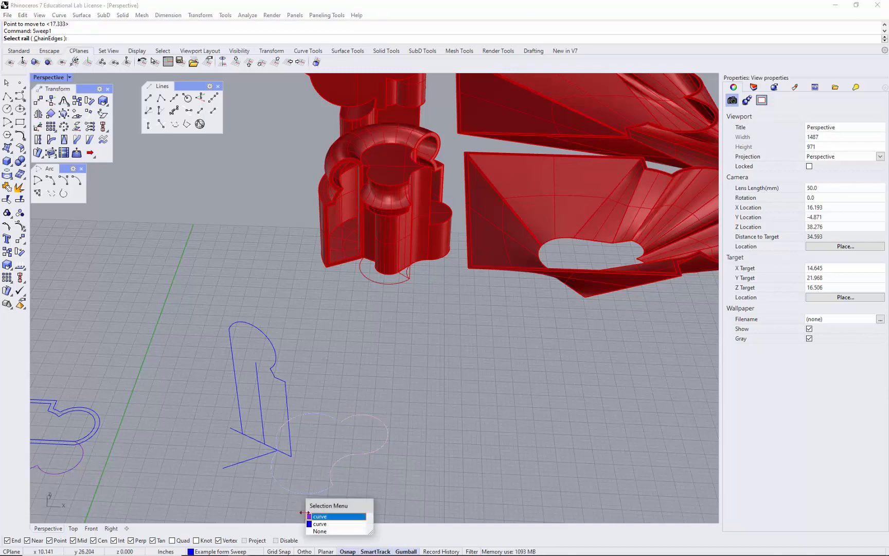
click(320, 516)
click(289, 418)
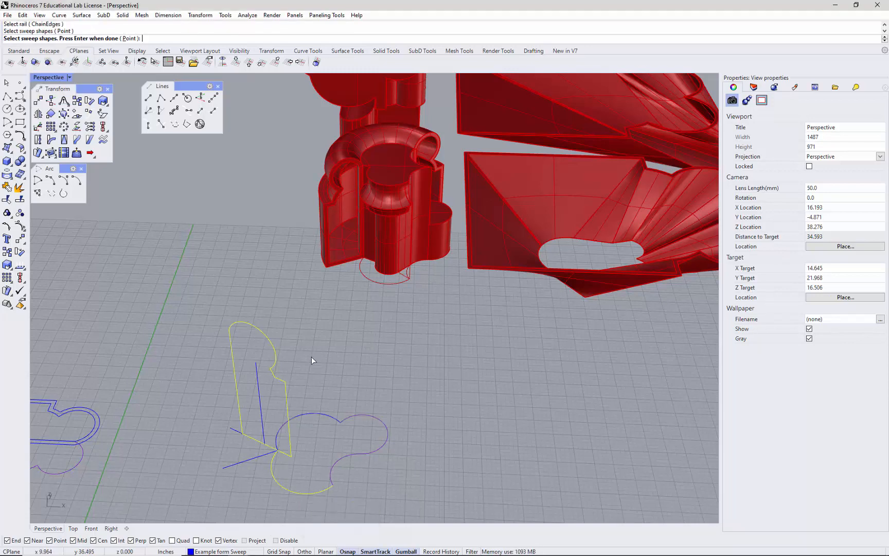
key(Return)
key(Return)
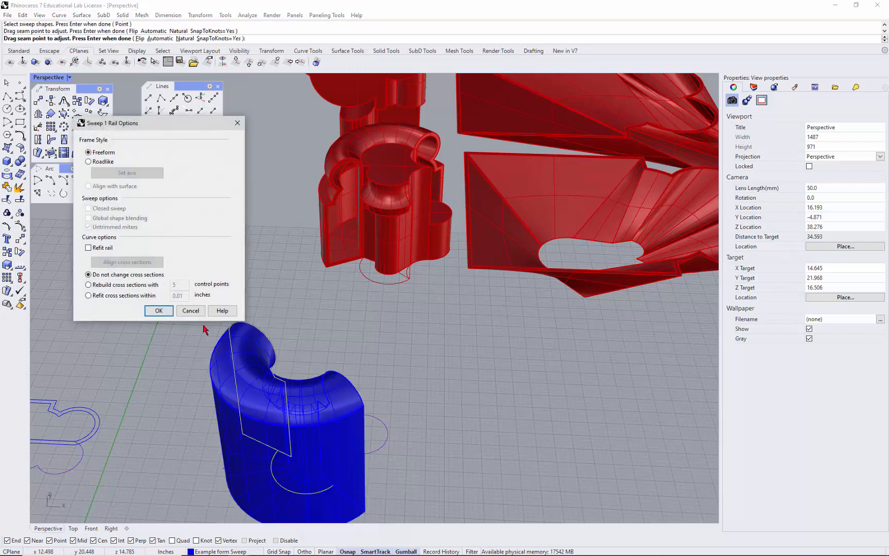
click(162, 311)
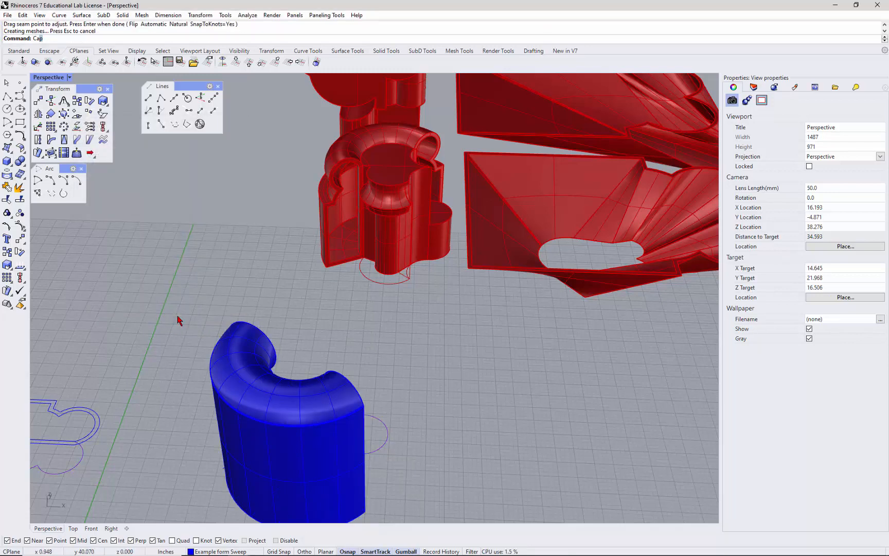
- Cap the new sweep into a closed solid and show the hidden lobed extrusion and hollow swept form
key(Return)
click(225, 362)
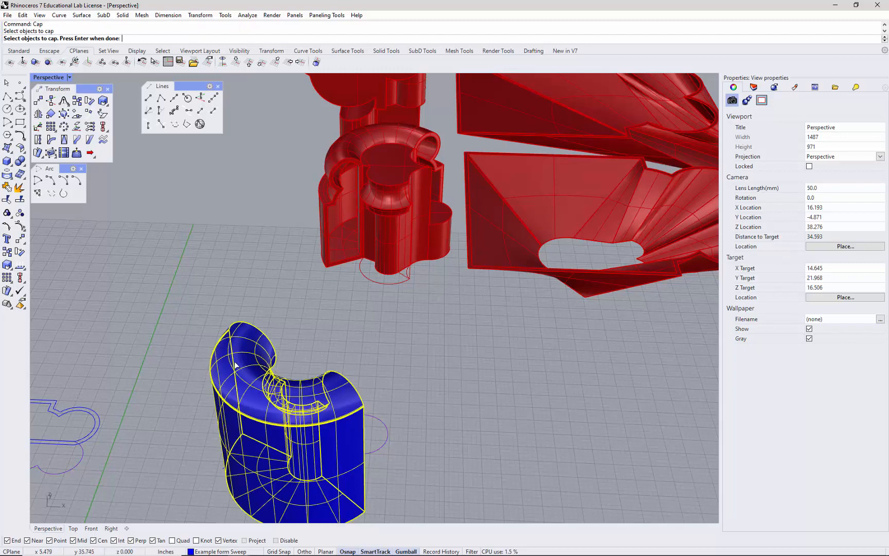
key(Return)
text(Show)
key(Return)
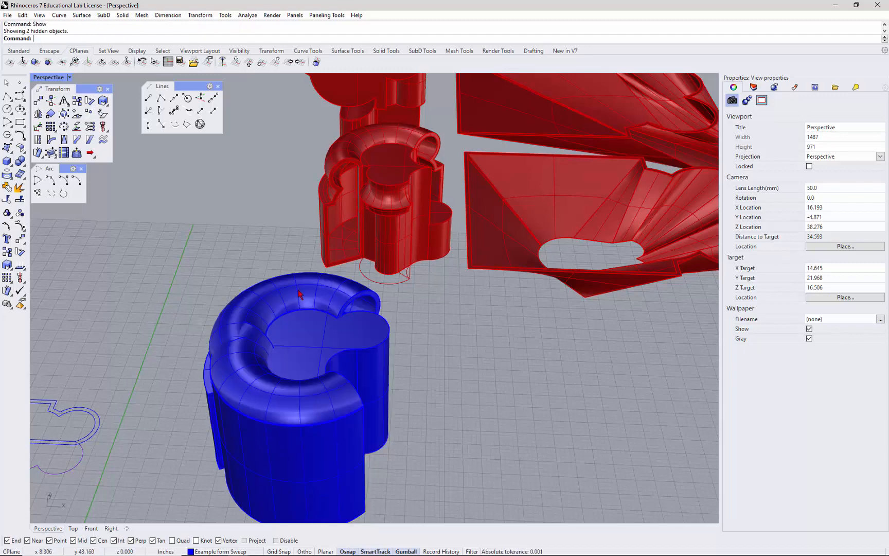
- Subtract the newly capped sweep from the lobed extrusion with BooleanDifference and delete the leftover swept solid
right_drag(295, 295, 349, 320)
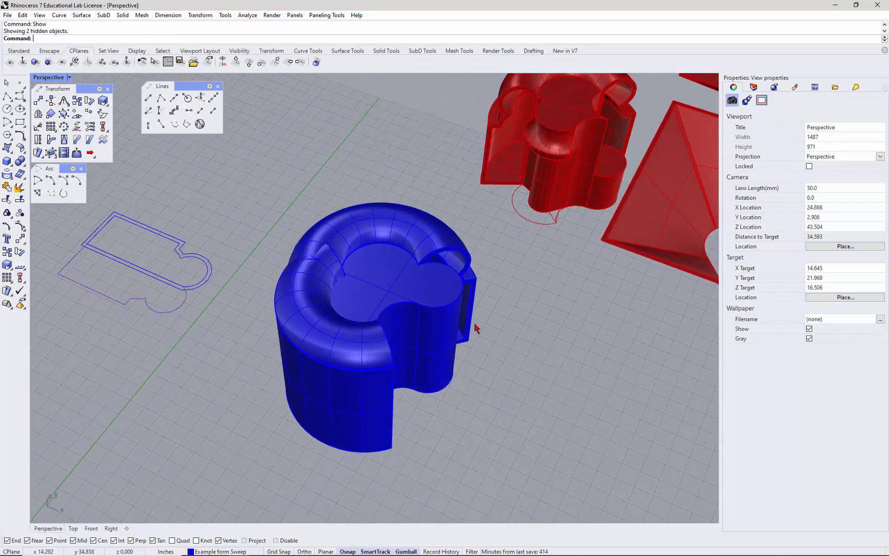
key(Up)
key(Return)
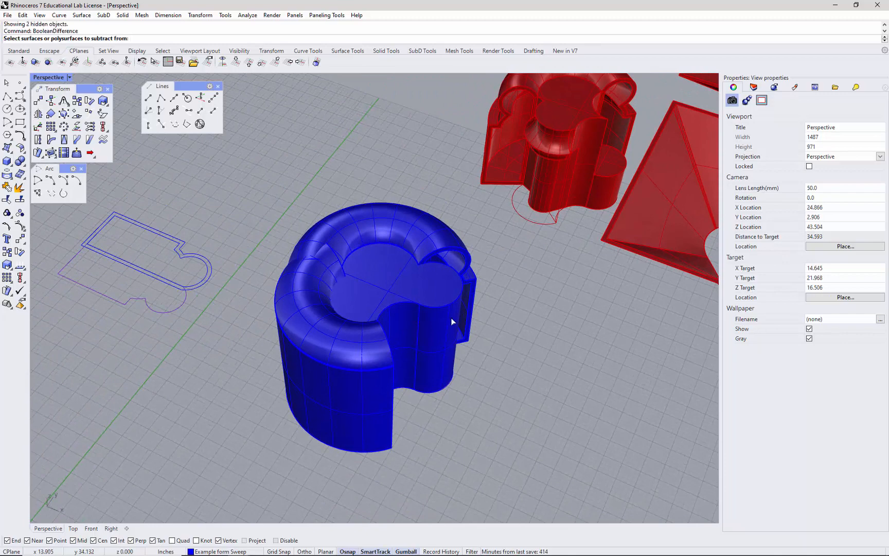
click(451, 317)
key(Return)
click(369, 447)
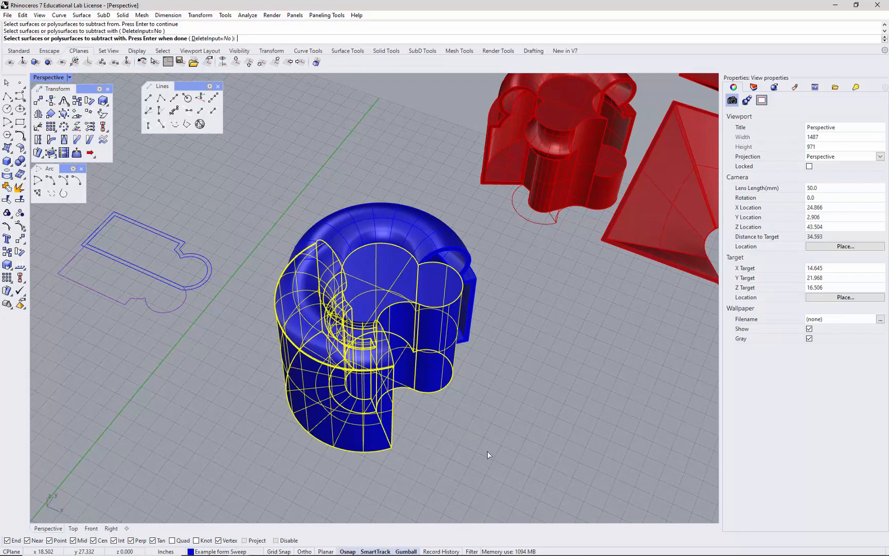
key(Return)
click(393, 425)
key(Delete)
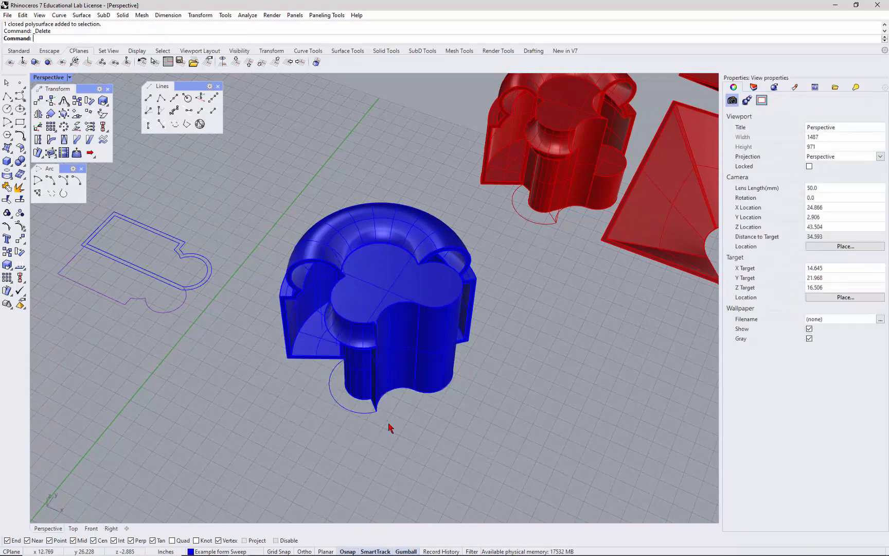
right_drag(355, 410, 350, 391)
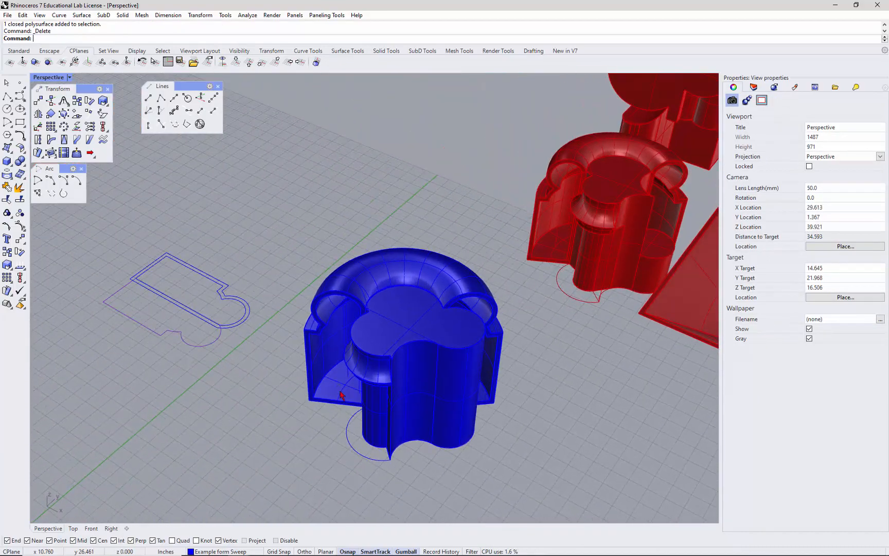
- Draw a circle about 1.457 in in radius over the right lobe's top and extrude it partway down the lobe as a surface
click(8, 109)
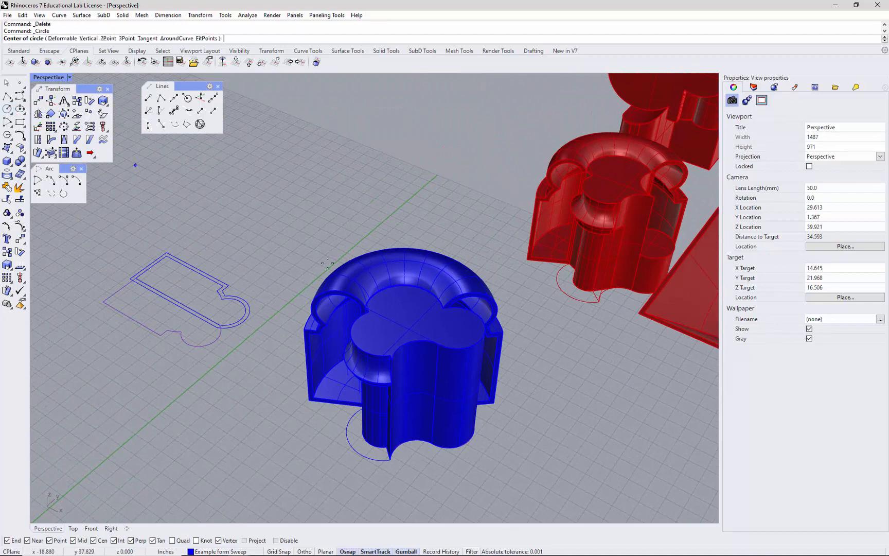
click(467, 345)
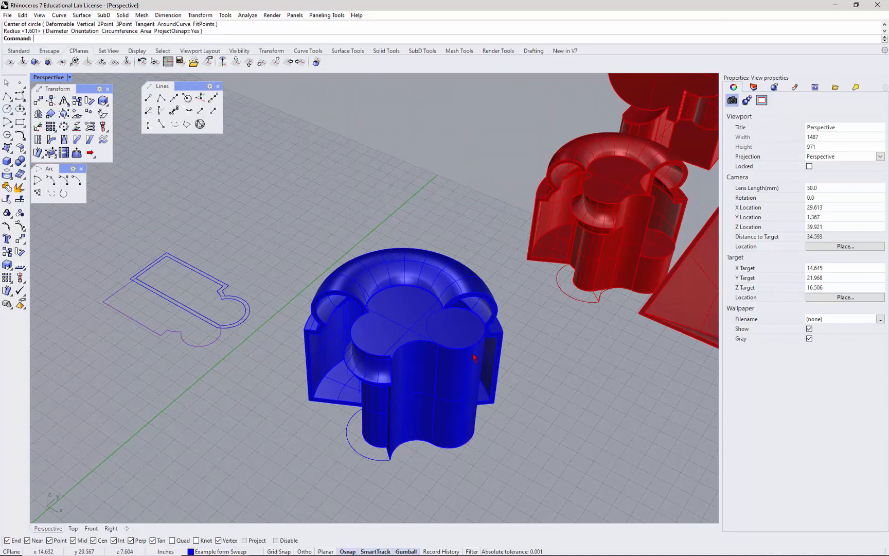
key(Return)
text(ExtrudeCrv)
key(Return)
click(432, 326)
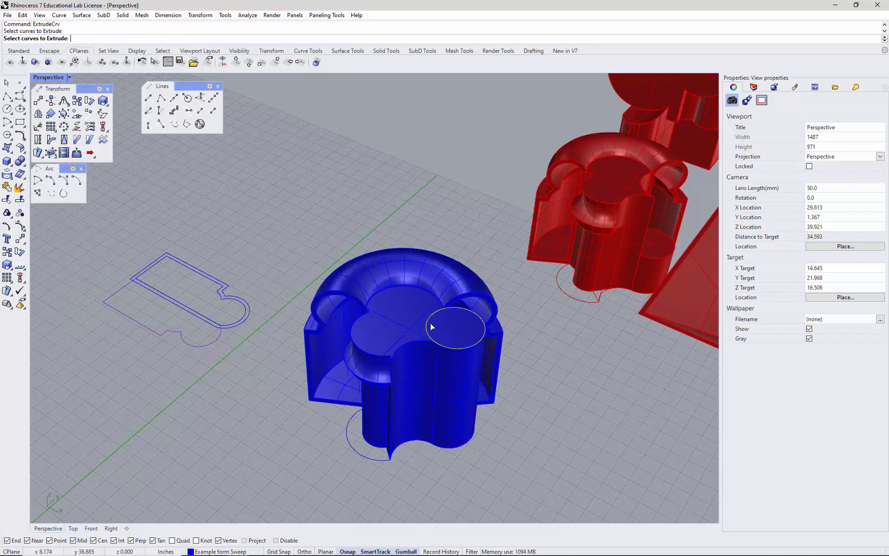
key(Return)
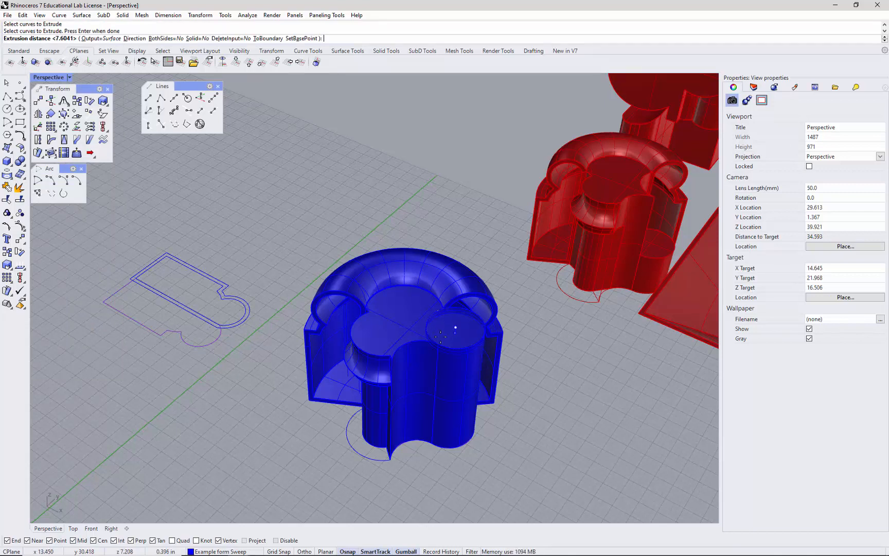
click(504, 384)
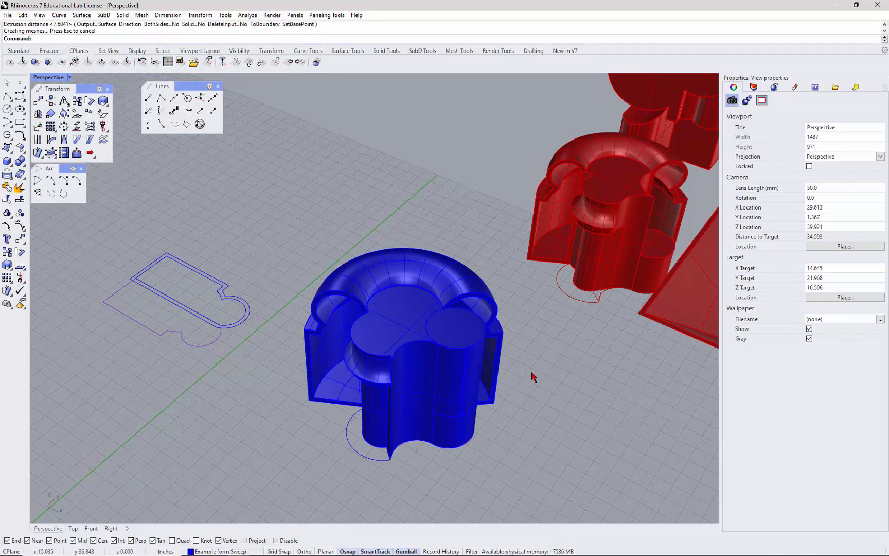
- Cap the open cylinder on the right lobe into a closed solid
key(Return)
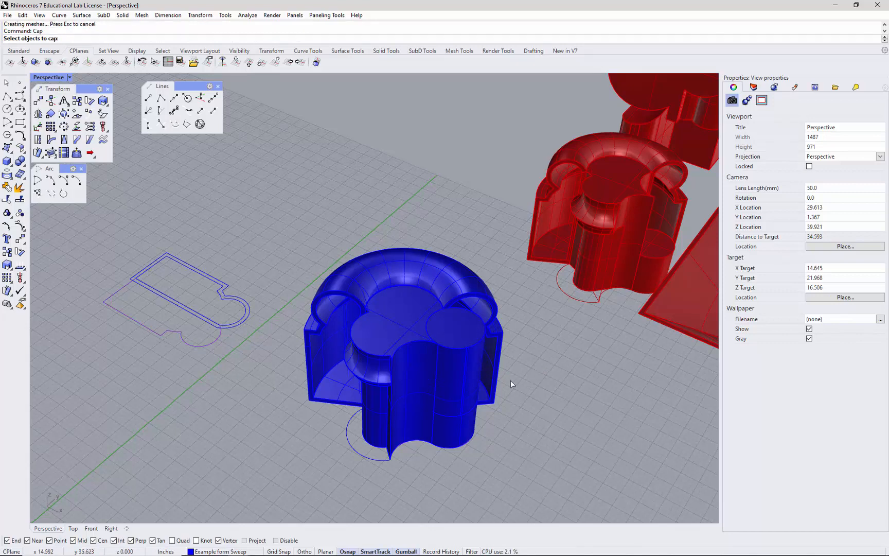
click(431, 325)
click(437, 343)
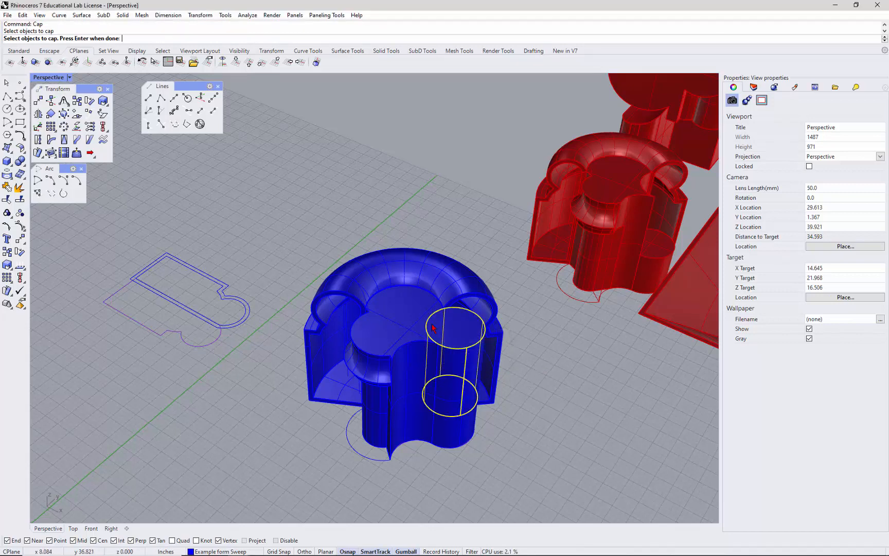
key(Return)
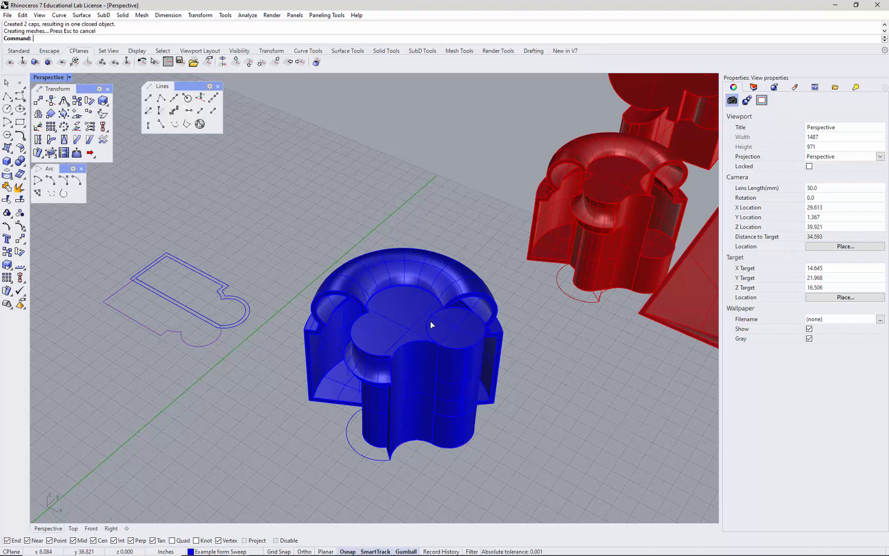
- Subtract the capped cylinder from the lobed extrusion with BooleanDifference and delete the leftover cylinder
text(BooleanDifference)
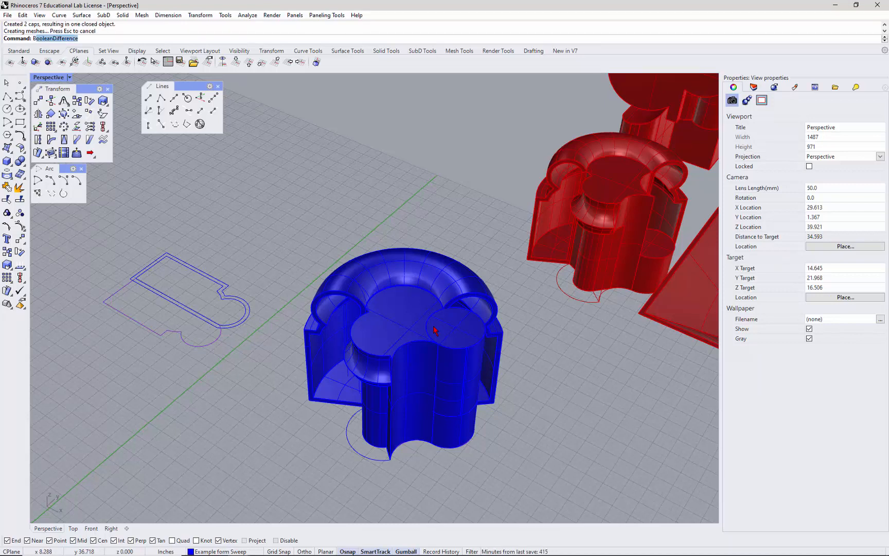
key(Return)
click(416, 344)
key(Return)
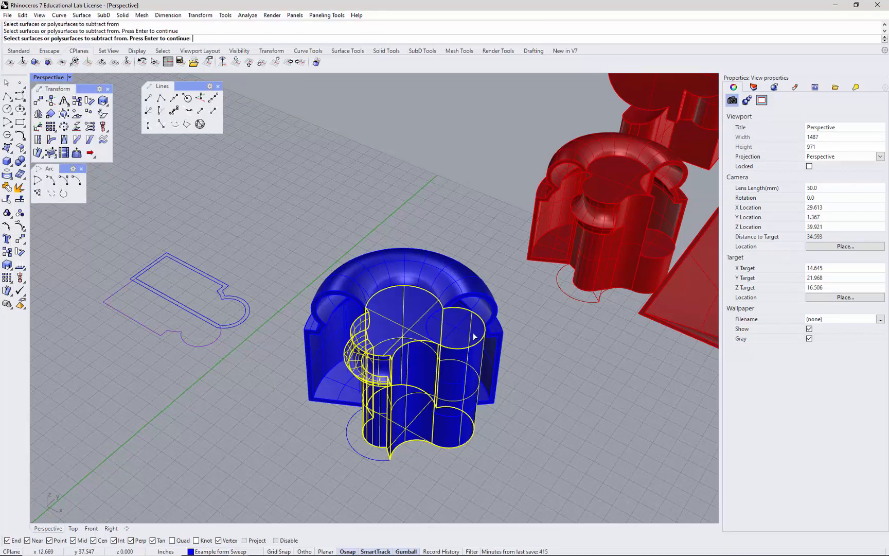
click(431, 321)
key(Return)
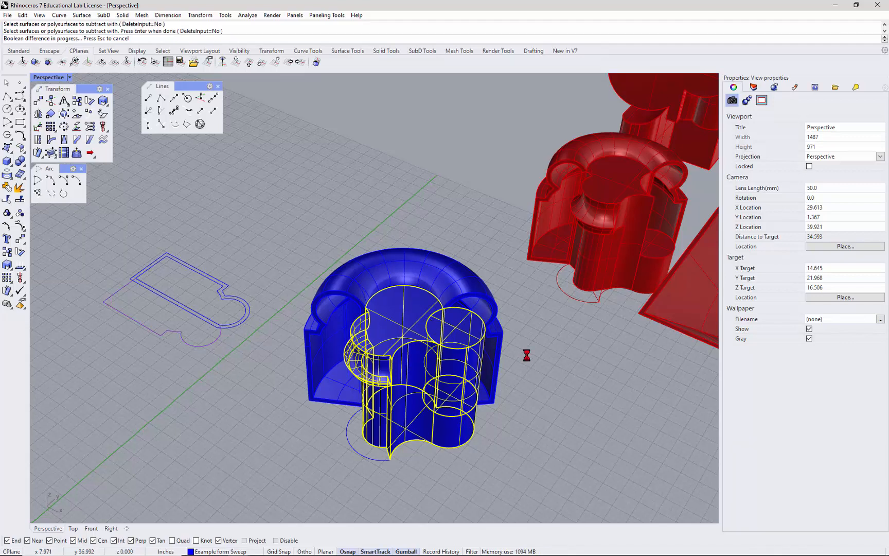
click(477, 355)
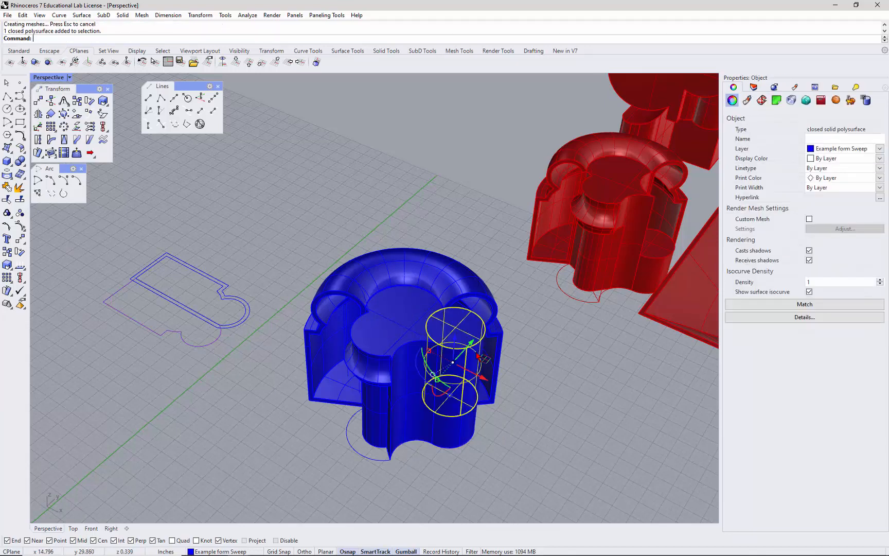
key(Delete)
mouse_move(548, 417)
right_down()
mouse_move(492, 407)
mouse_move(490, 423)
mouse_move(548, 416)
right_up()
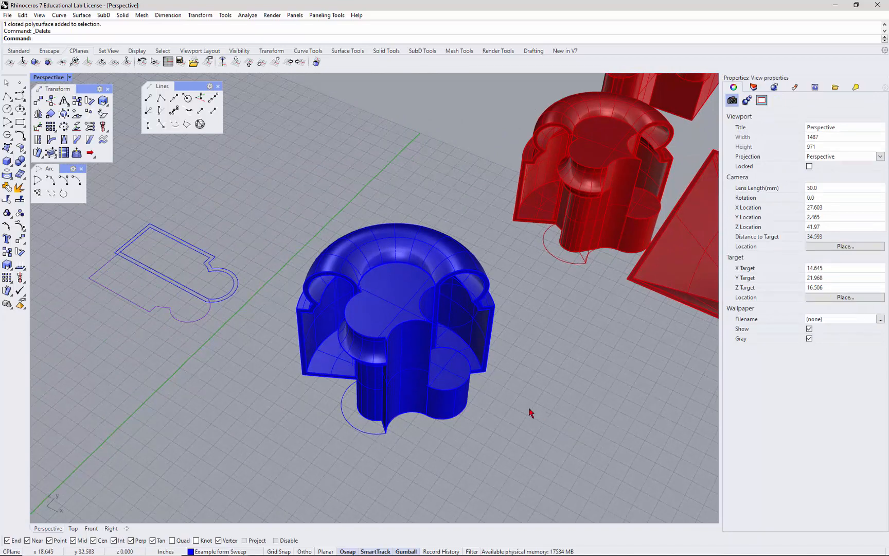
- Draw circles matching the front-left lobe, about 1.616 in in radius, and the rear lobe, about 1.97 in, on the extrusion's top face
scroll(377, 283, up, 4)
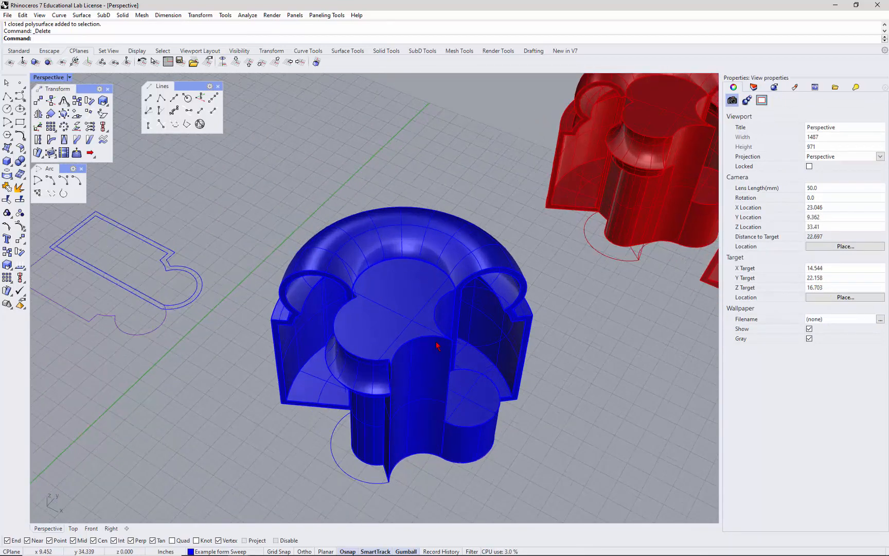
scroll(395, 271, up, 5)
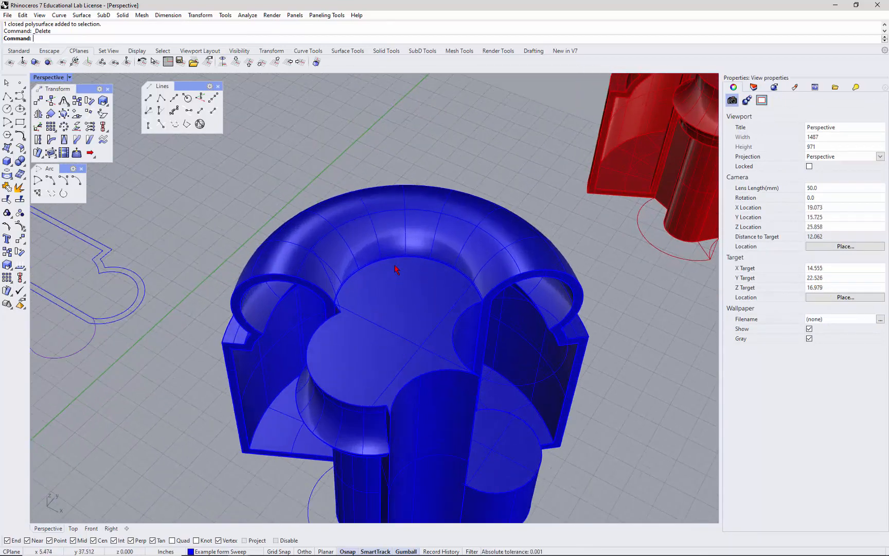
right_drag(418, 323, 384, 329)
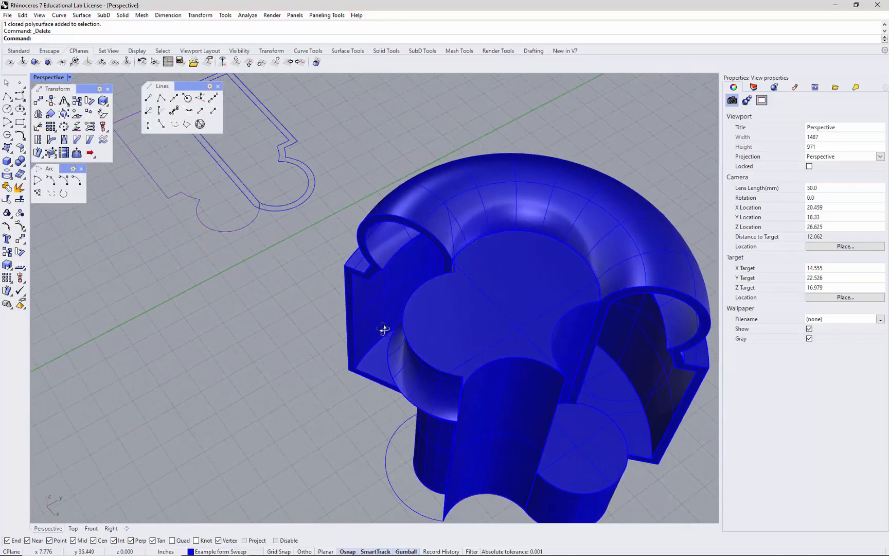
click(8, 108)
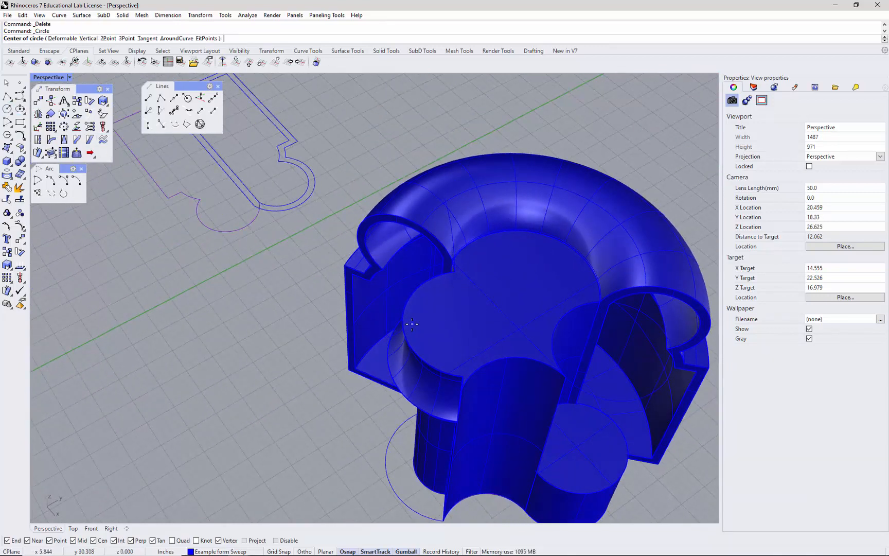
click(412, 297)
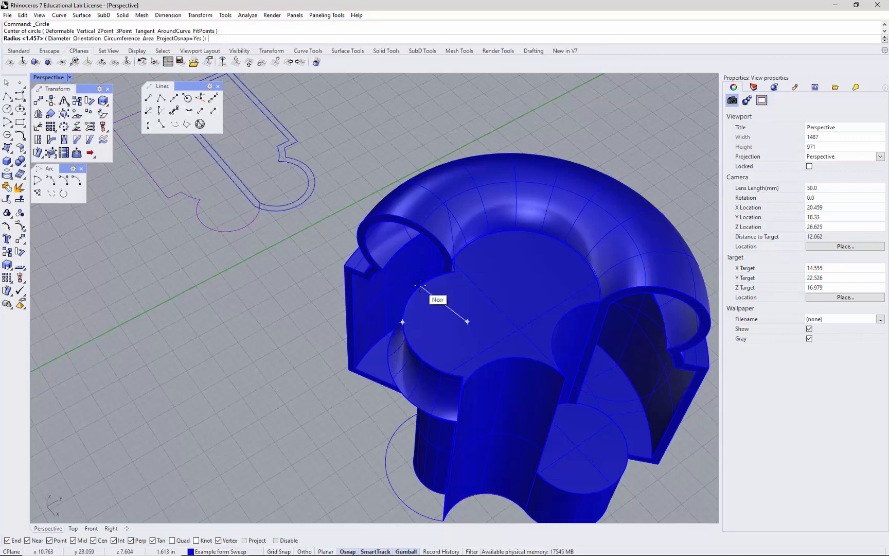
click(420, 287)
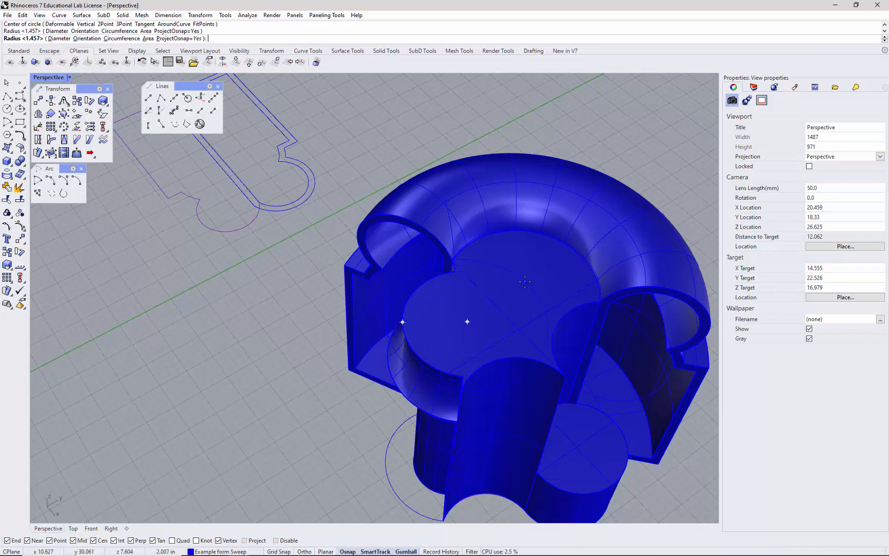
click(455, 271)
right_click(537, 264)
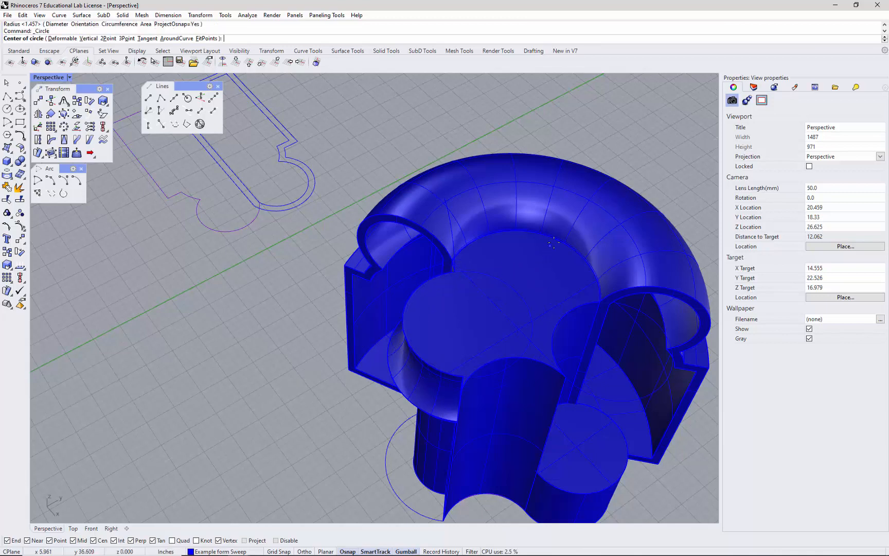
click(556, 240)
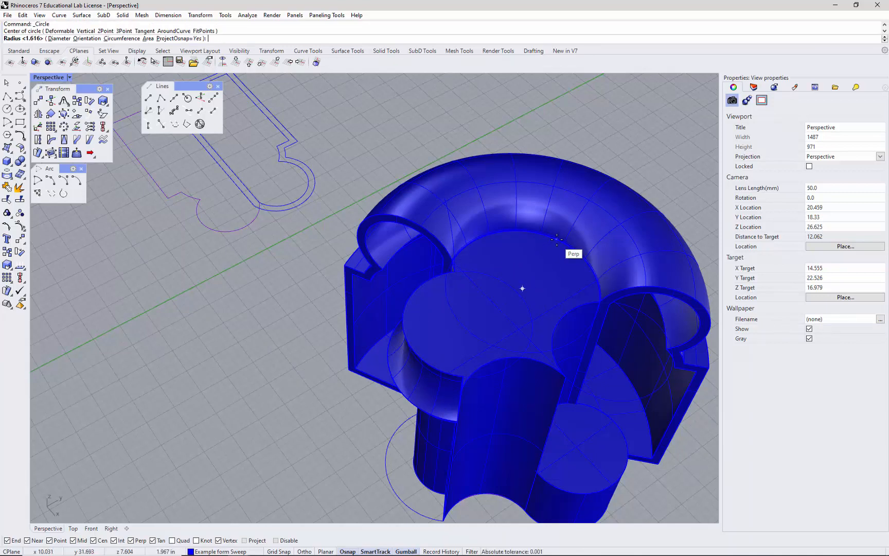
click(559, 240)
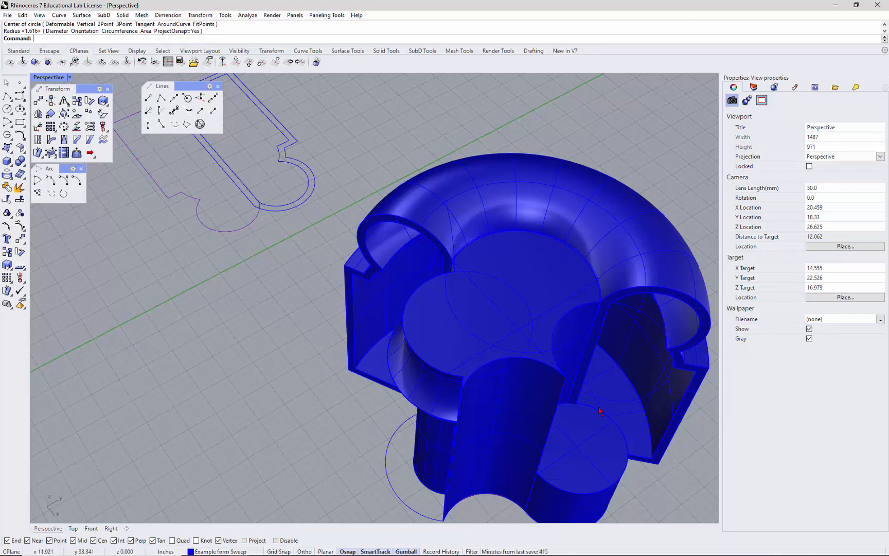
- Draw a line on the top face connecting the two intersection points of the overlapping circles
right_drag(599, 411, 590, 414)
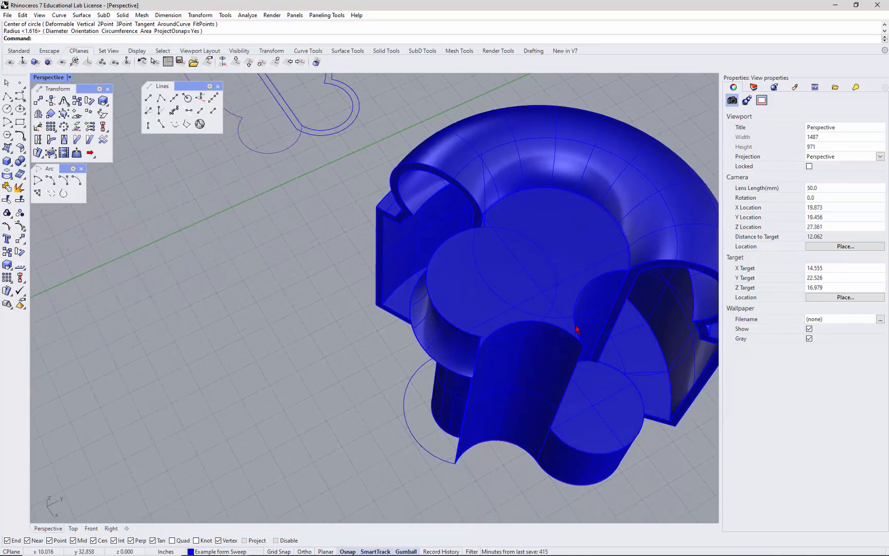
scroll(577, 330, up, 6)
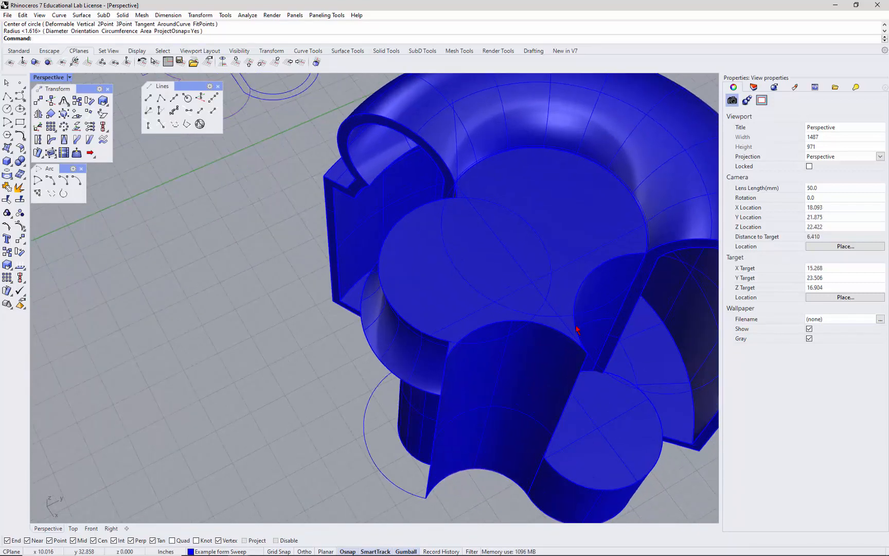
scroll(577, 329, up, 8)
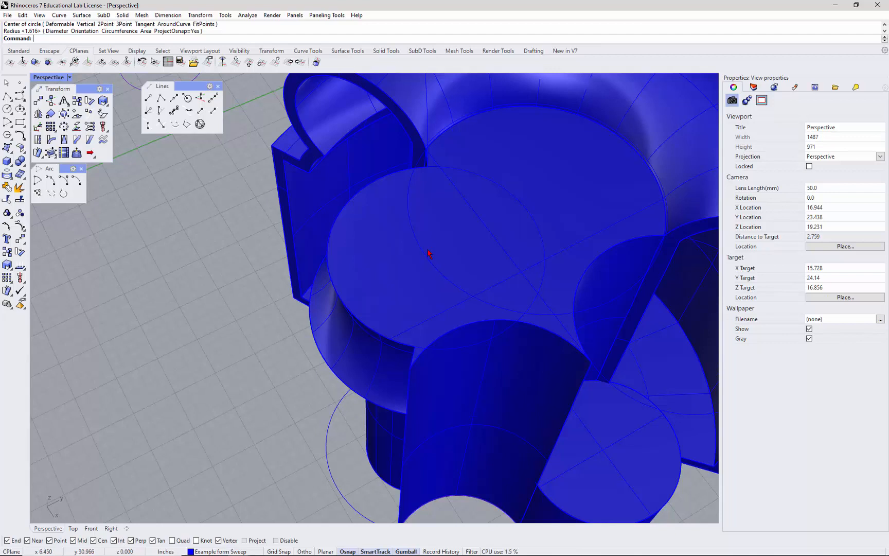
right_drag(445, 240, 442, 235)
text(Line)
key(Return)
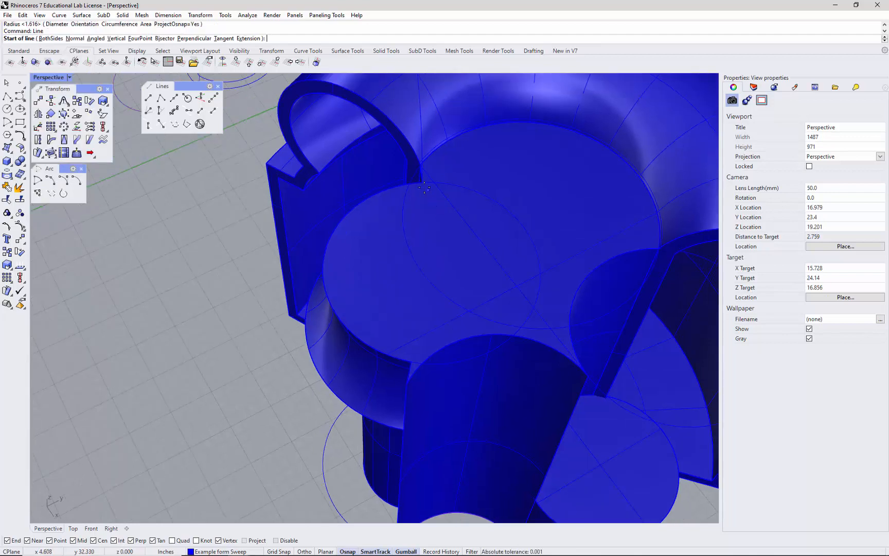
click(411, 181)
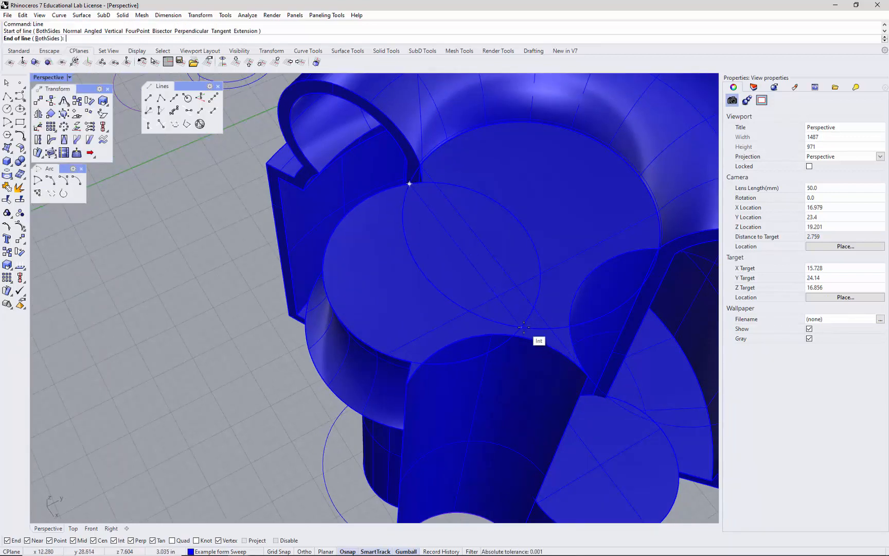
click(523, 326)
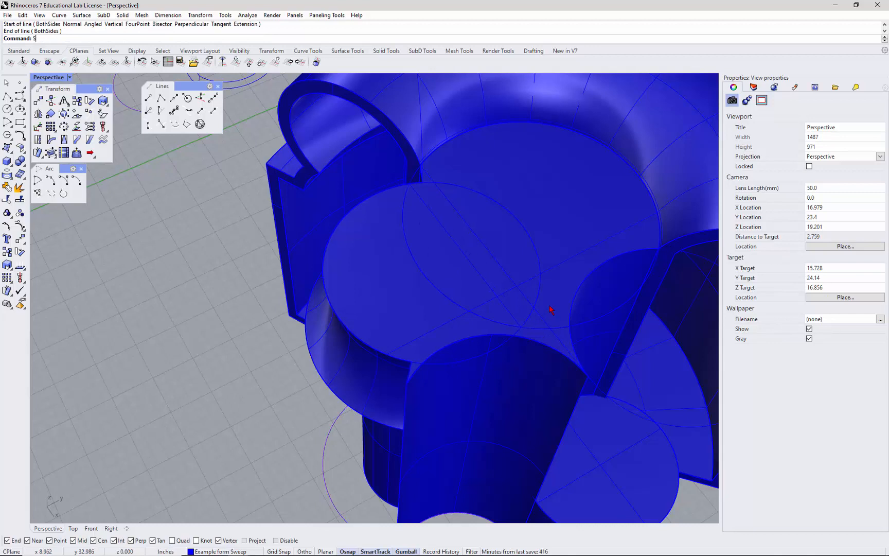
text(Split)
key(Return)
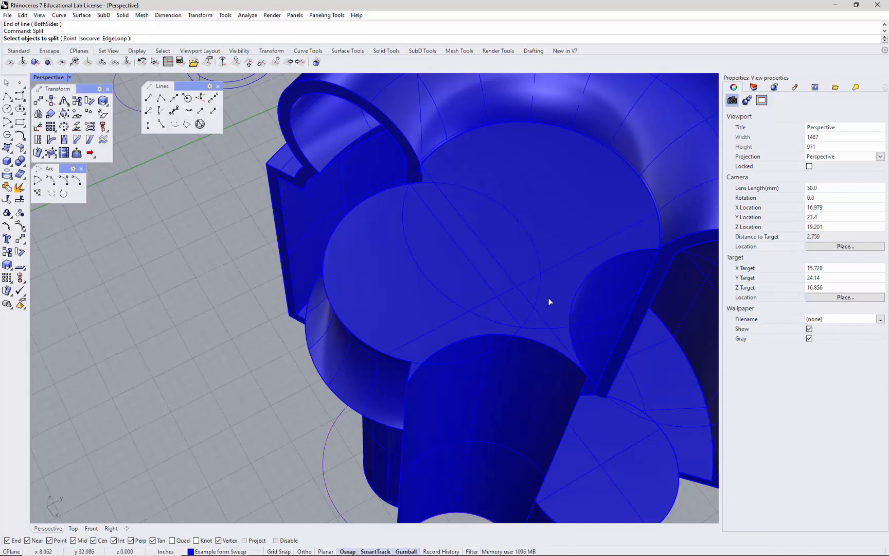
click(495, 351)
key(Return)
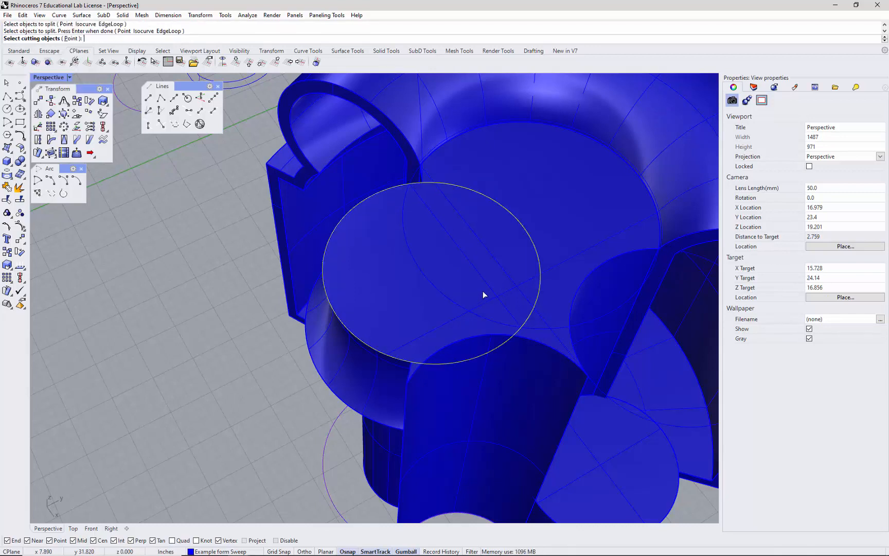
click(480, 278)
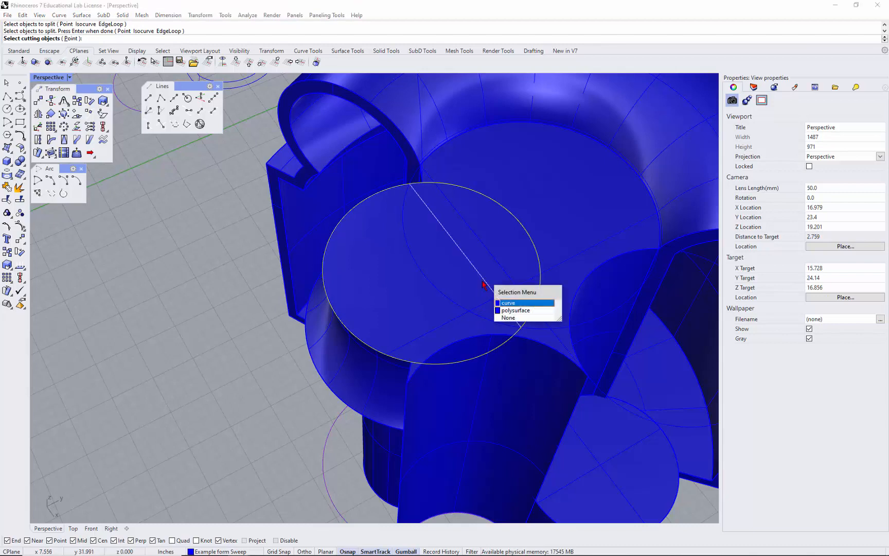
key(Return)
key(Return)
- Split the front-left lobe's circle using the line between the circle intersections as the cutting object
key(Return)
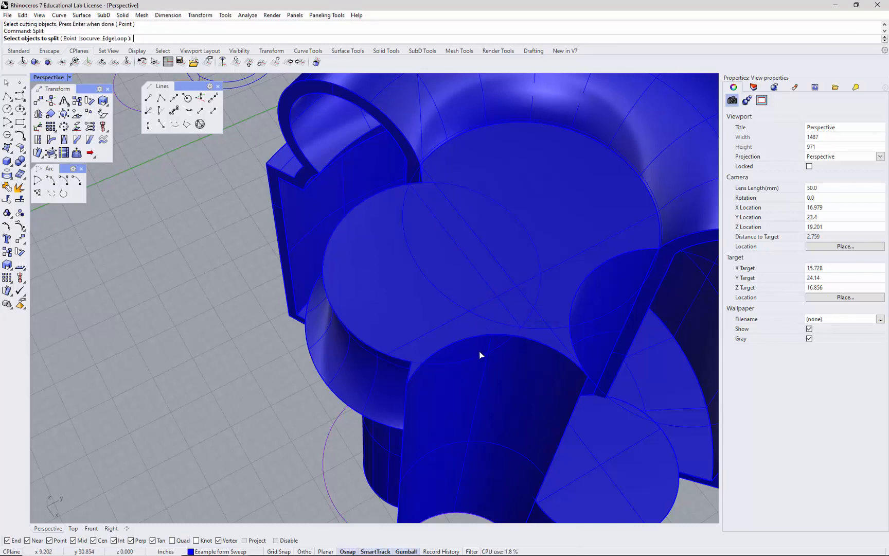
click(480, 360)
key(Return)
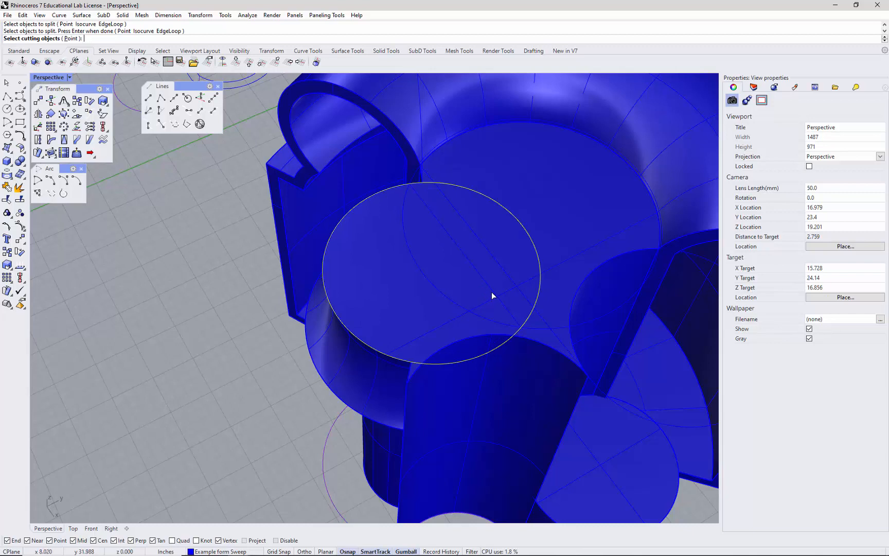
click(492, 292)
key(Return)
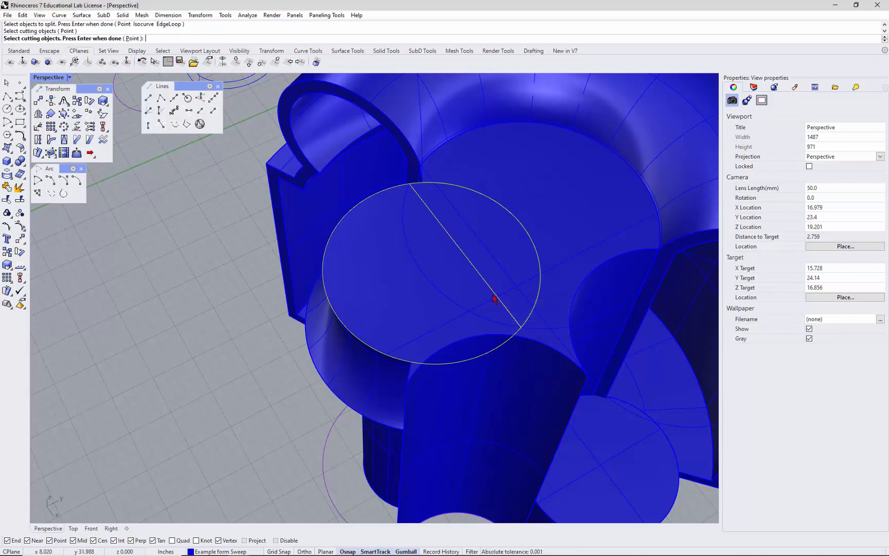
key(Return)
- Complete the split of the front-left lobe's circle with the connecting line
key(Return)
click(591, 322)
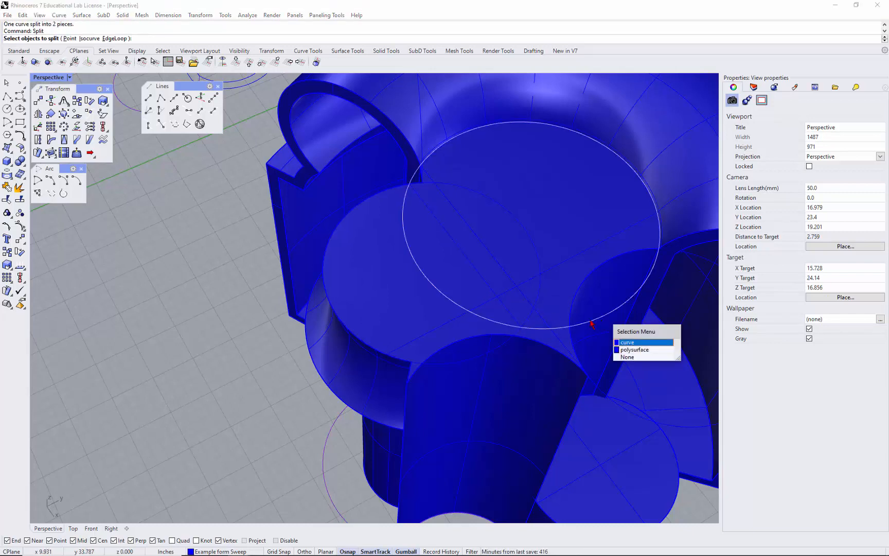
key(Return)
click(486, 282)
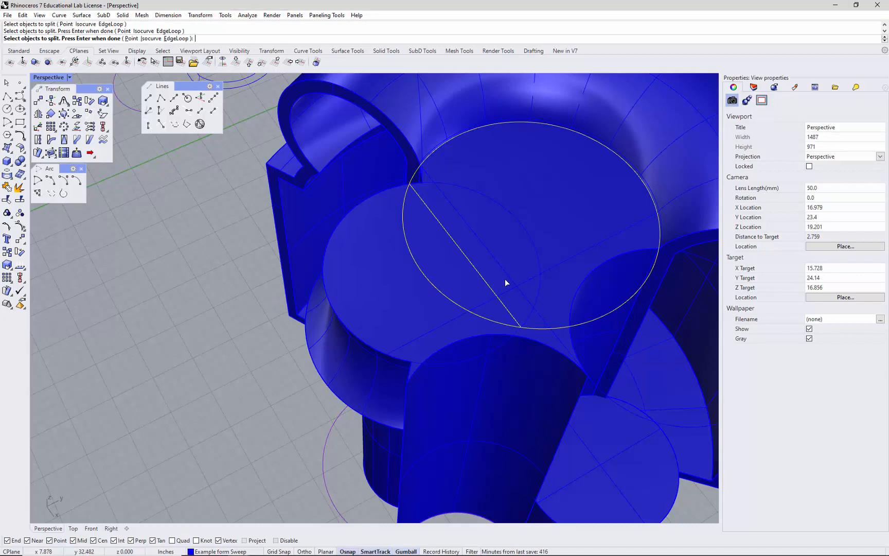
key(Return)
key(Return)
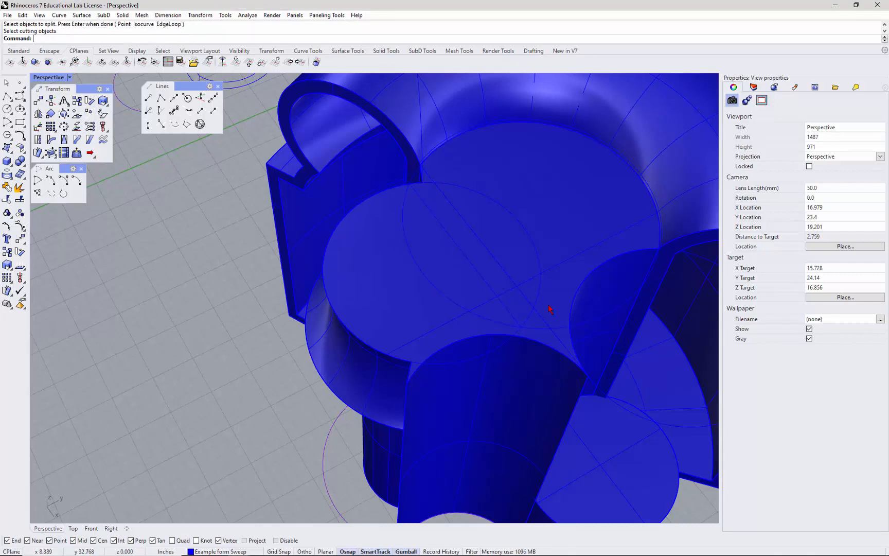
- Split the rear lobe's circle on the top face, using the line between the circle intersections as the cutting object
key(Return)
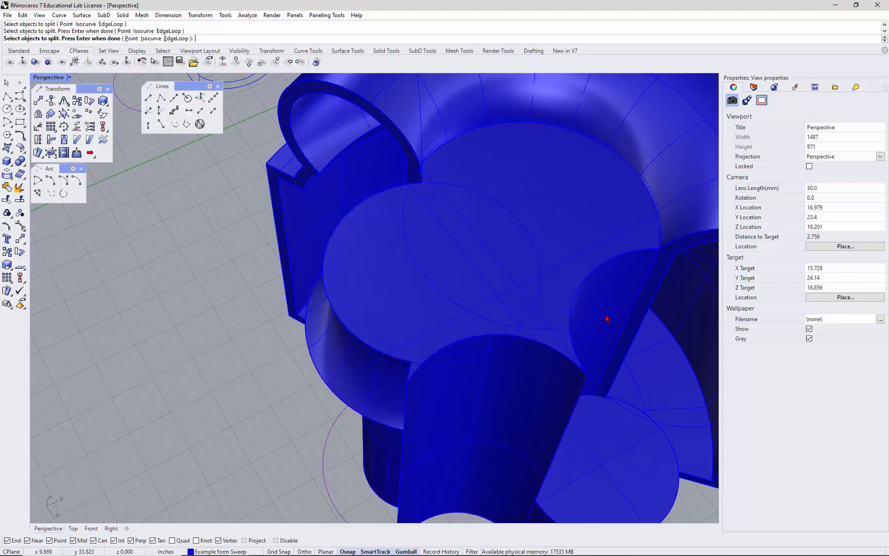
click(620, 316)
key(Return)
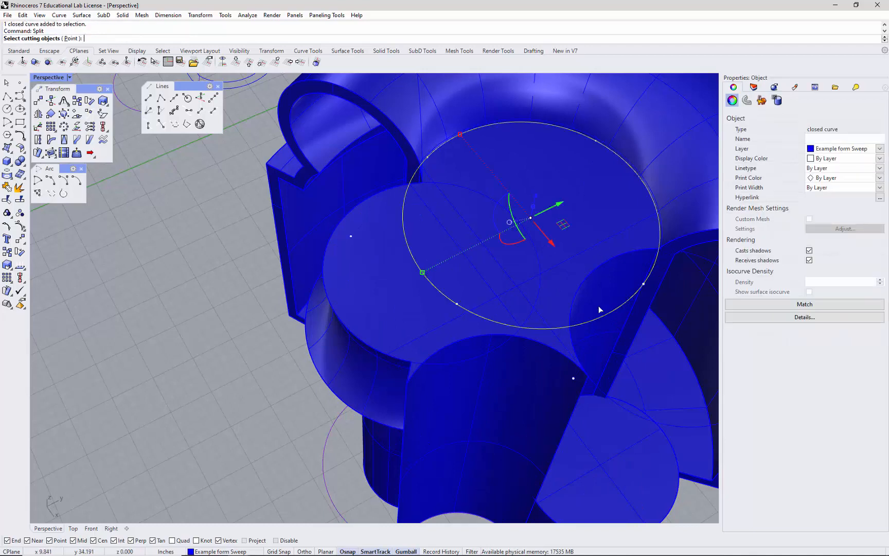
click(483, 284)
click(515, 300)
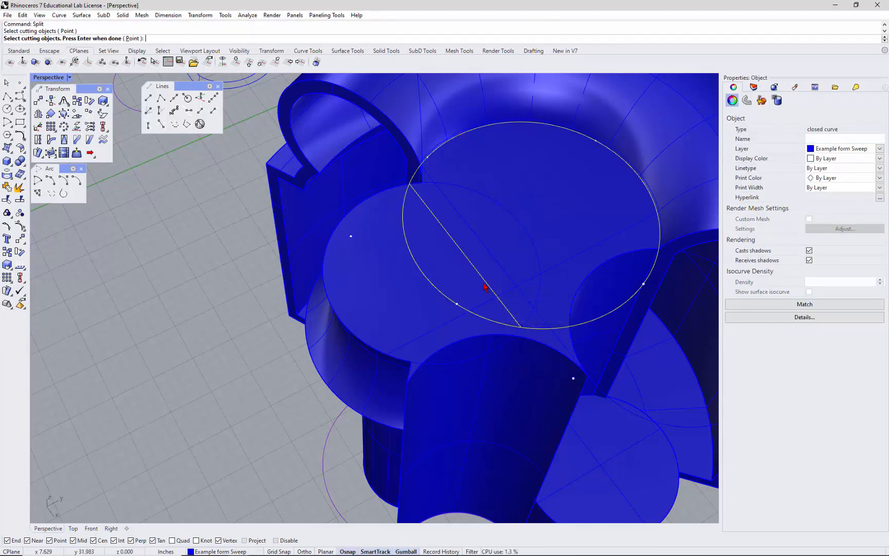
key(Return)
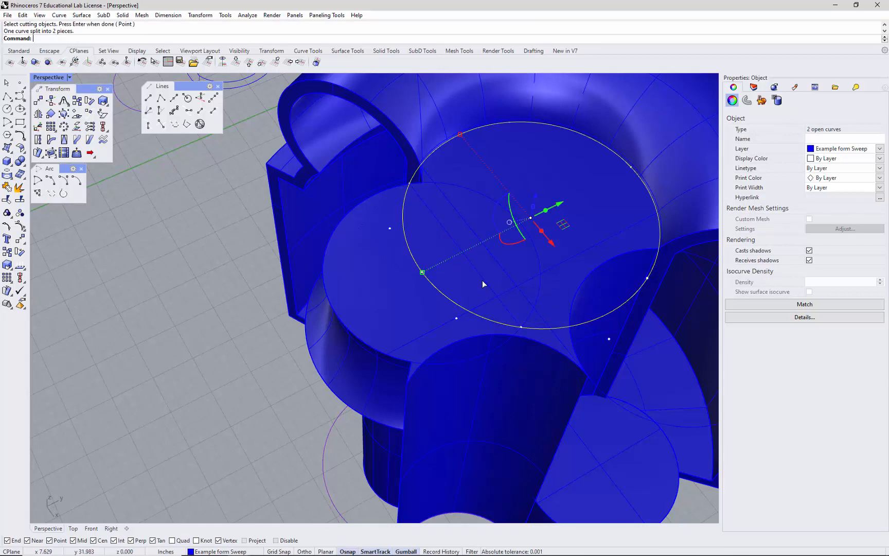
key(Escape)
key(Return)
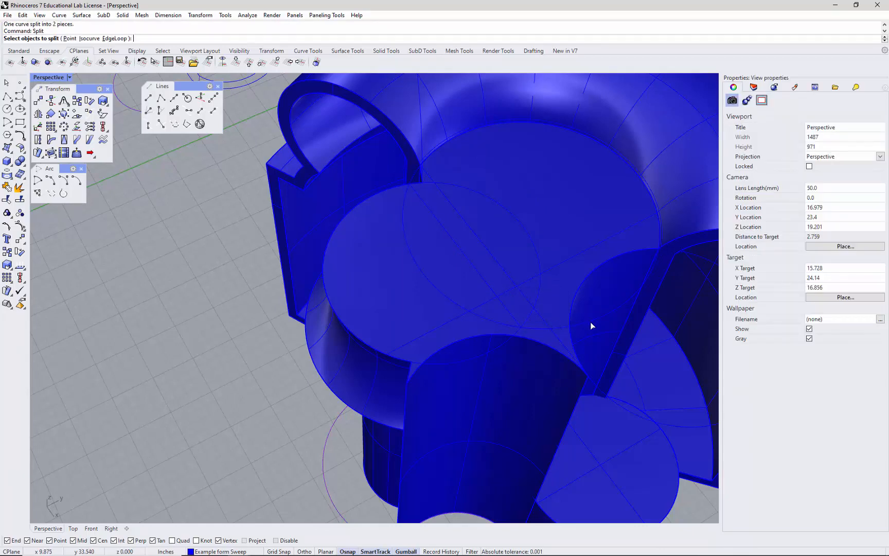
click(591, 321)
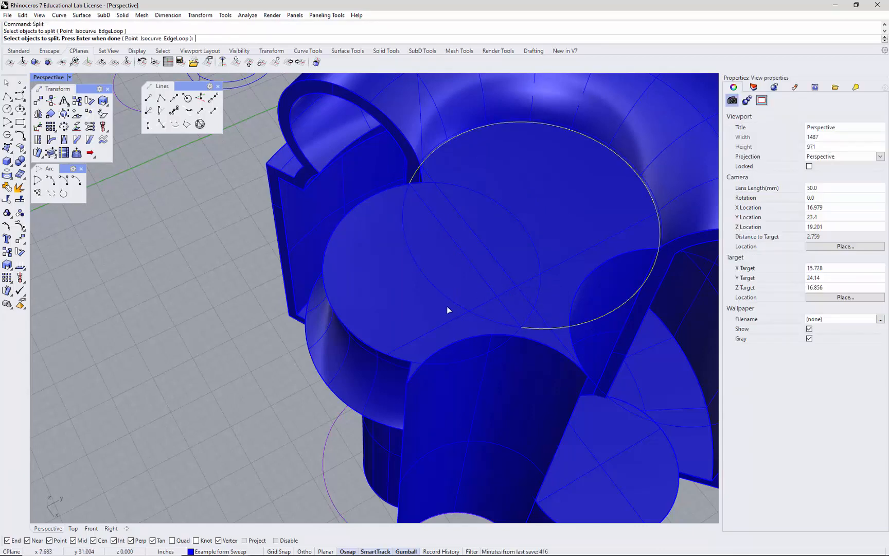
key(Escape)
click(492, 354)
key(Escape)
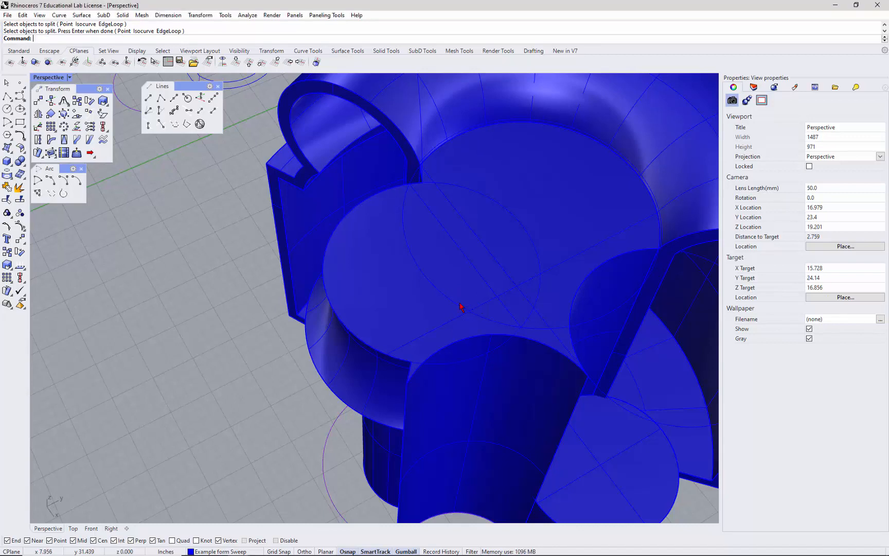
- Delete the rear circle's arc inside the front-left circle and the front-left circle's outer arc
scroll(406, 293, down, 2)
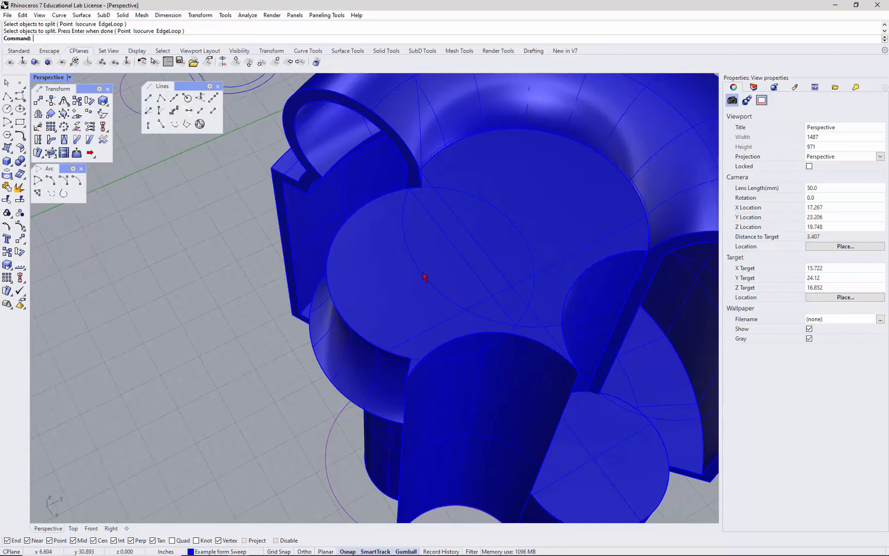
click(423, 275)
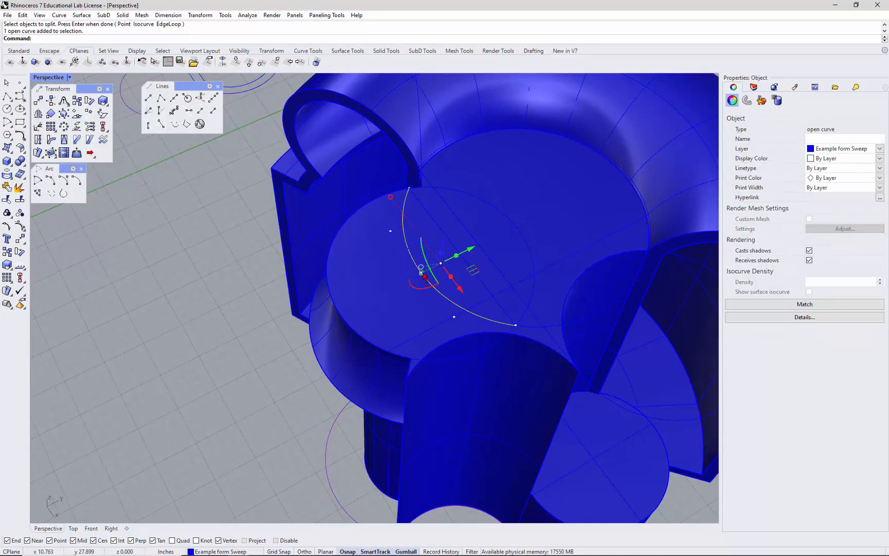
key(Delete)
click(456, 358)
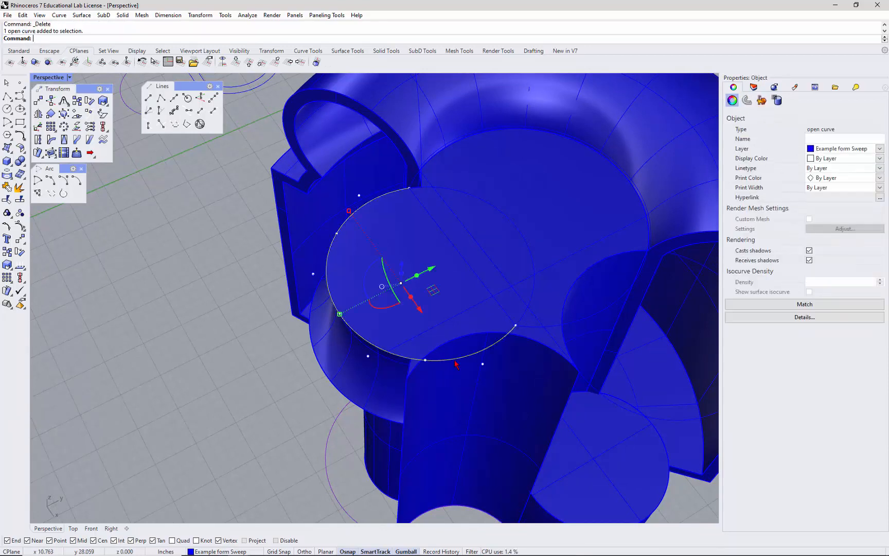
key(Delete)
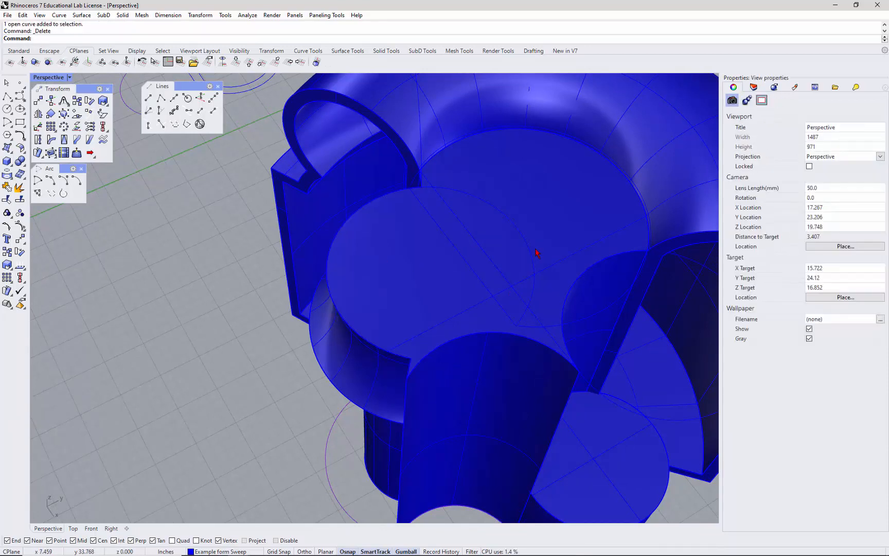
- Join the remaining arcs of the rear and front-left circles into one closed curve
text(join)
key(Return)
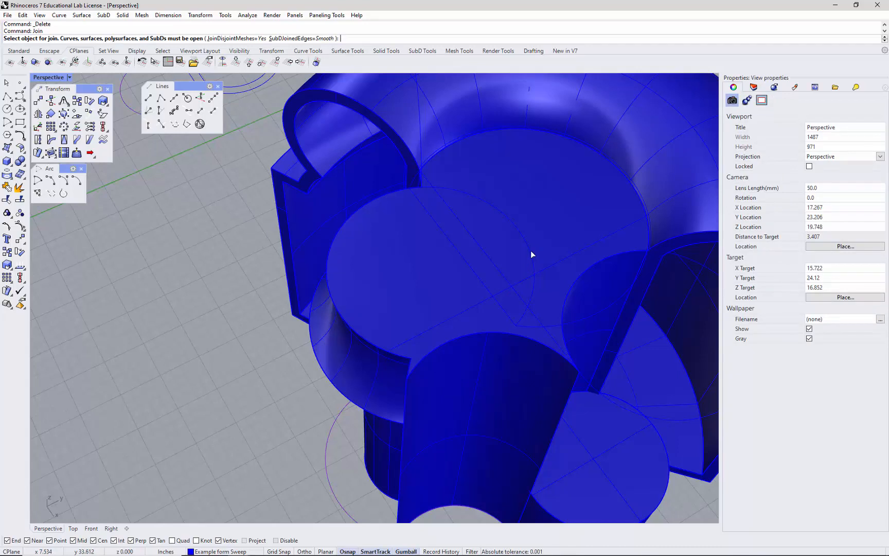
click(531, 250)
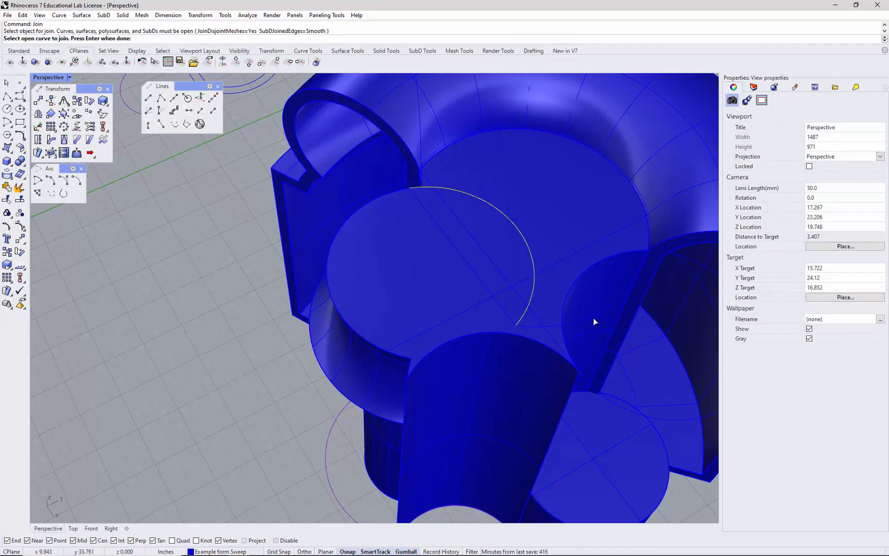
key(Return)
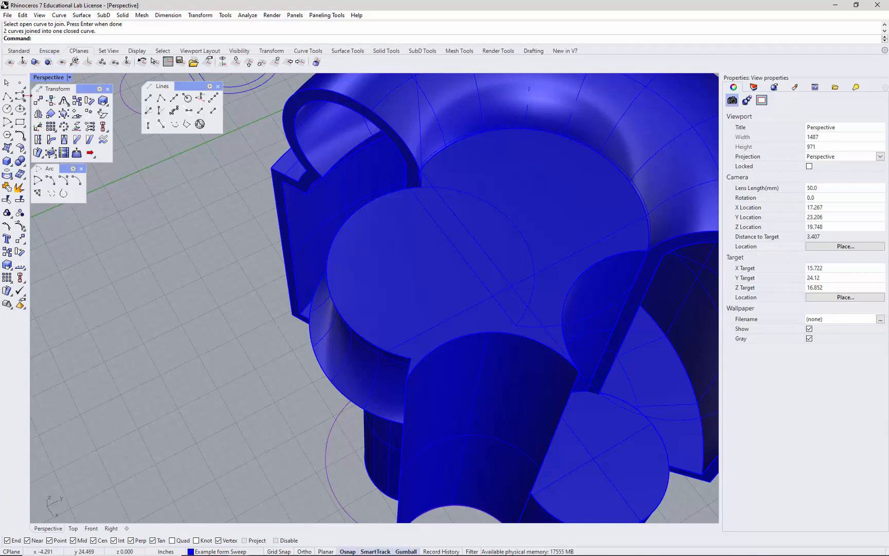
click(8, 96)
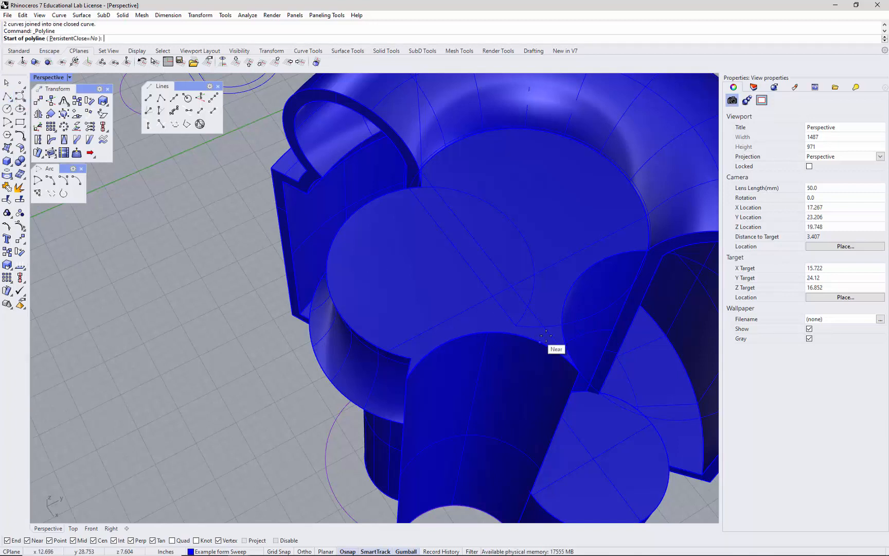
scroll(515, 326, up, 2)
click(515, 325)
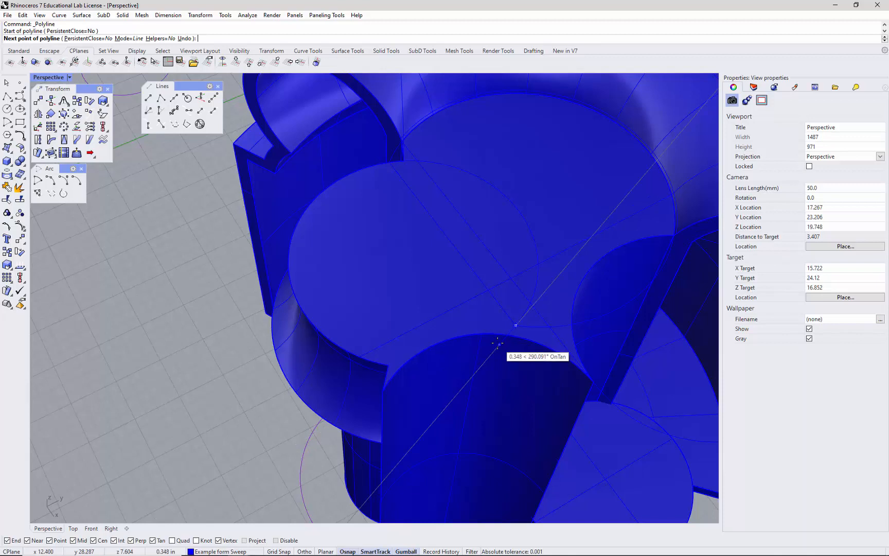
click(498, 343)
click(612, 417)
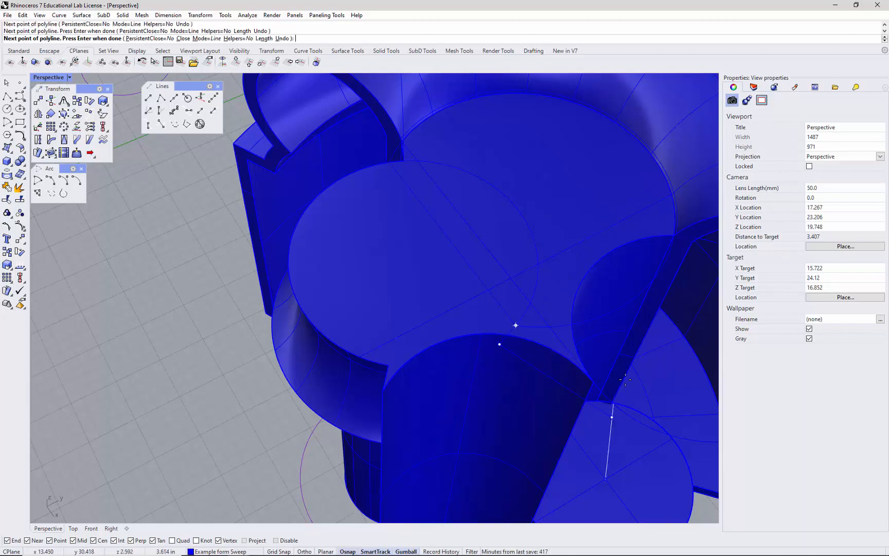
click(632, 360)
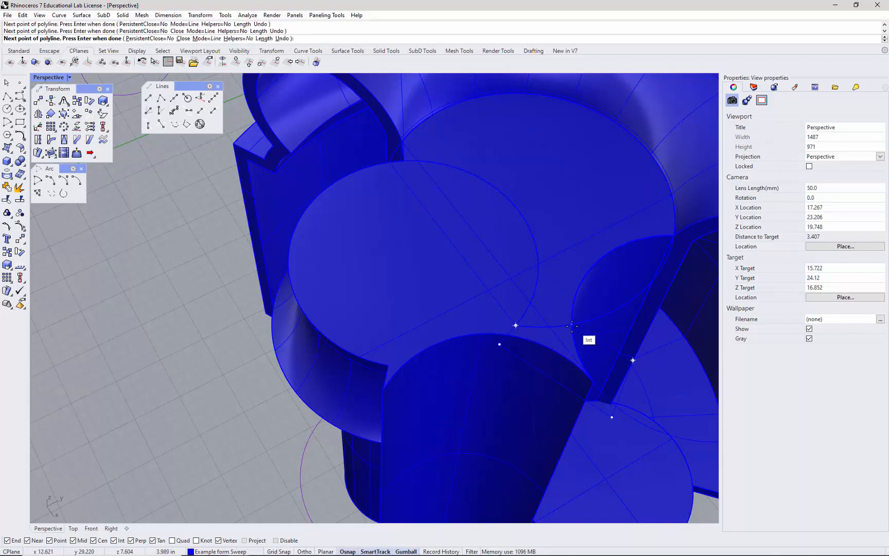
click(572, 325)
key(Return)
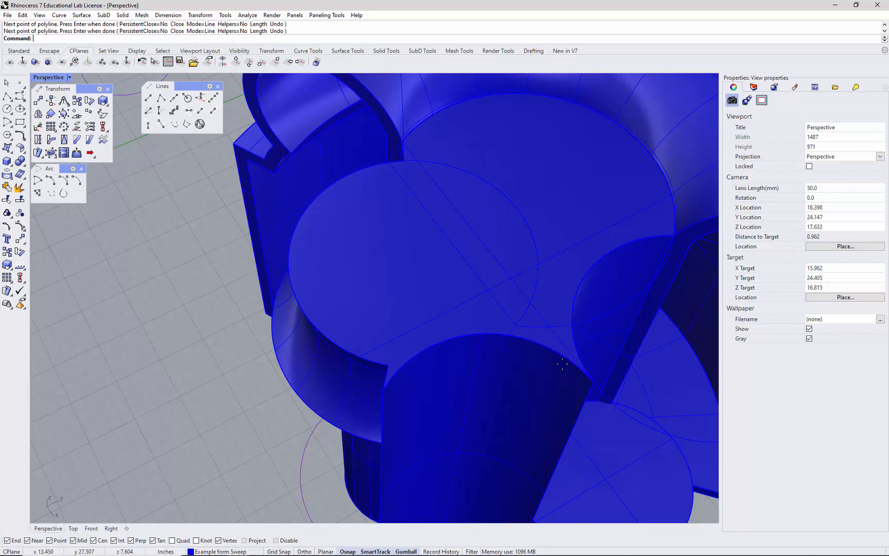
- Undo the join of the arcs and the deletion of the front-left circle's outer arc
scroll(426, 357, down, 2)
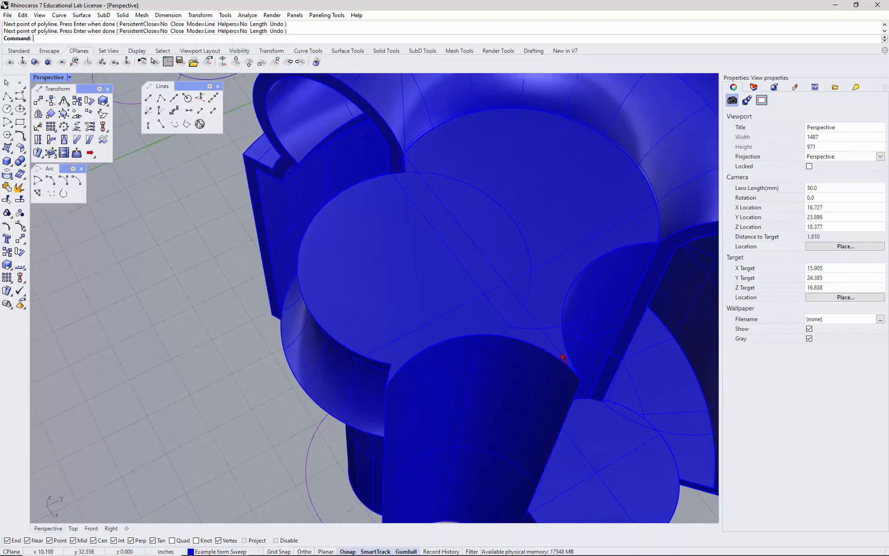
key(ctrl+z)
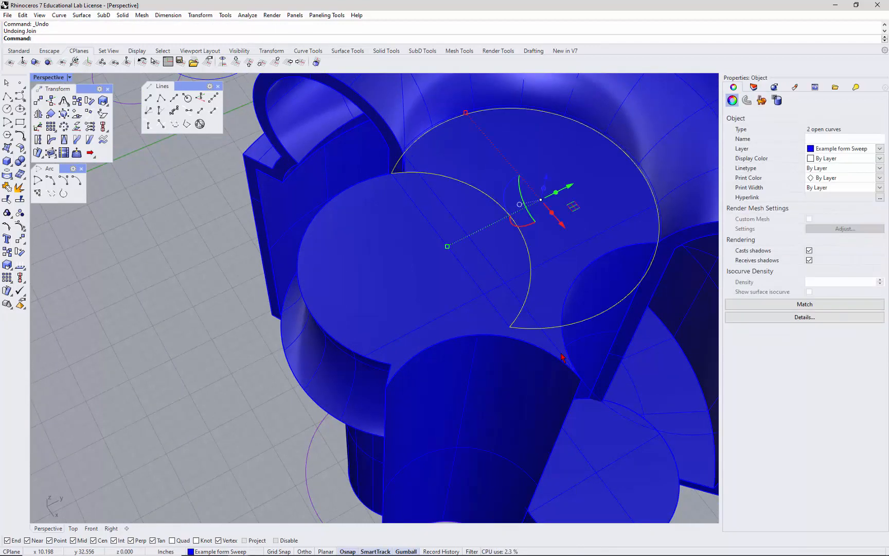
key(ctrl+z)
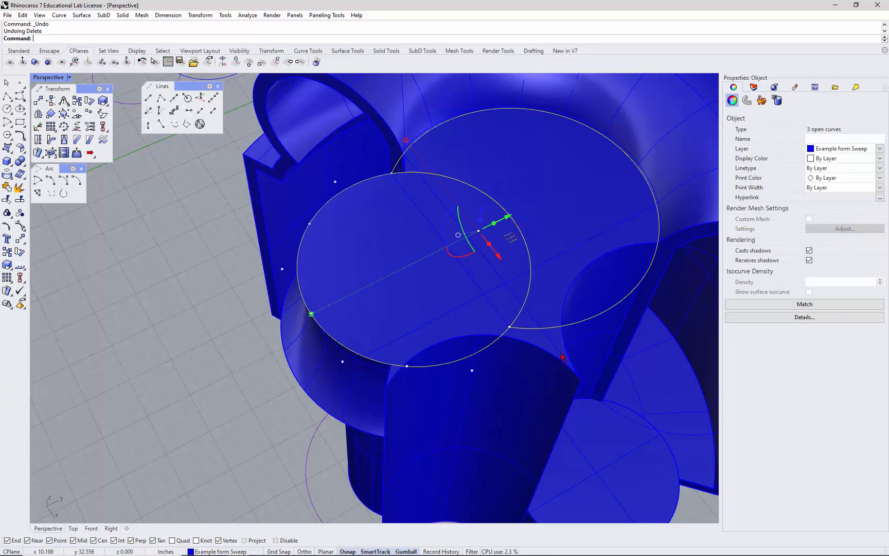
click(499, 357)
key(Escape)
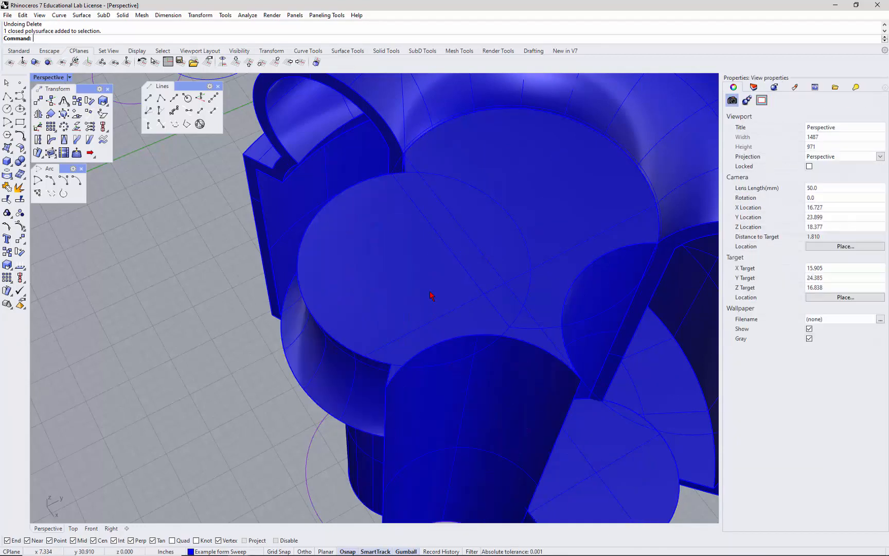
- Delete the line connecting the circle intersections and the outer arc of the front-left circle
scroll(431, 295, down, 3)
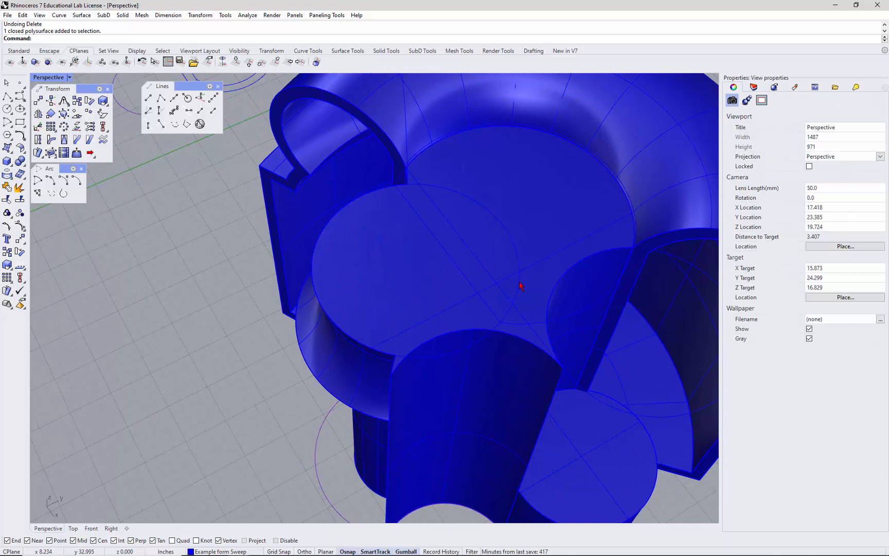
click(479, 301)
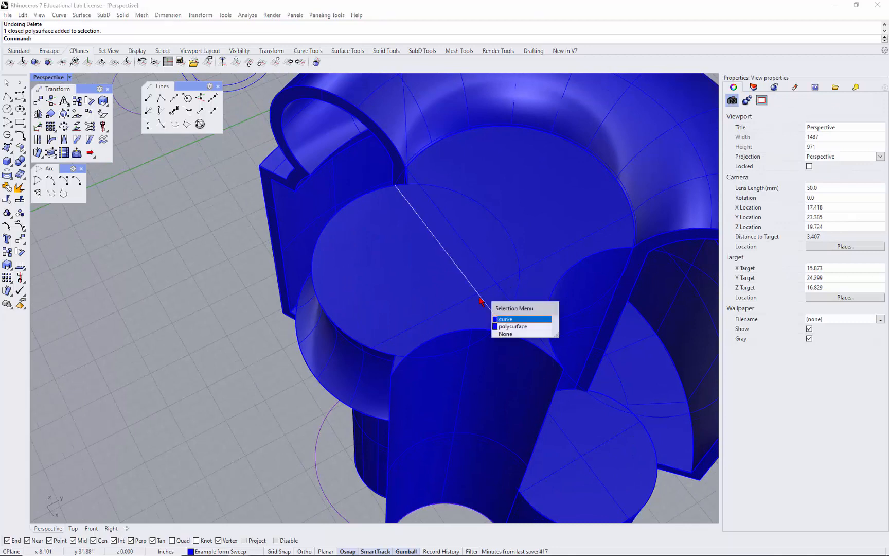
click(479, 298)
key(Delete)
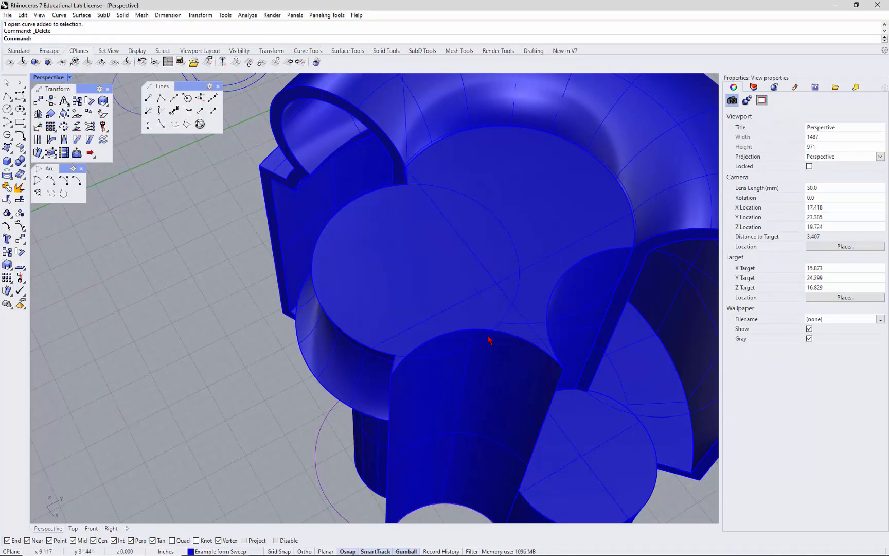
click(489, 337)
key(Delete)
- Join the rear circle's outer arc with the front-left circle's remaining inner arc into a closed crescent curve
key(Return)
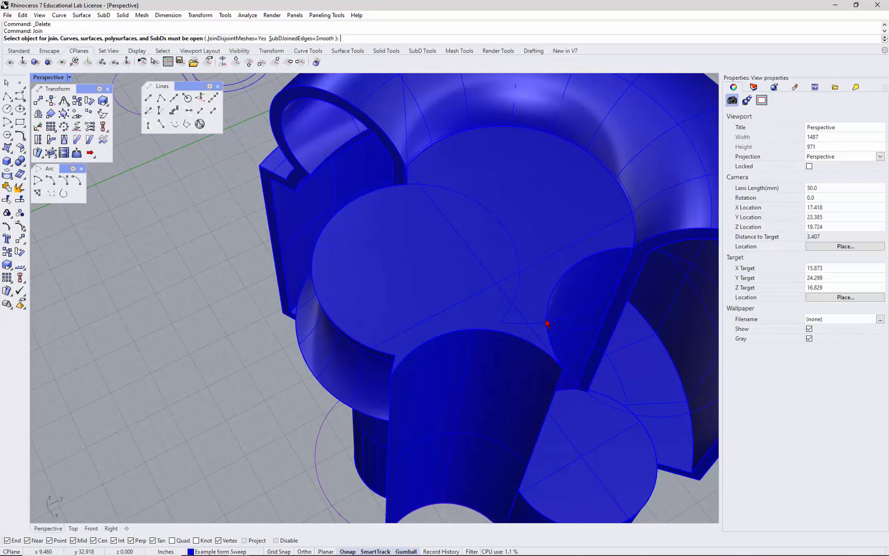
click(592, 310)
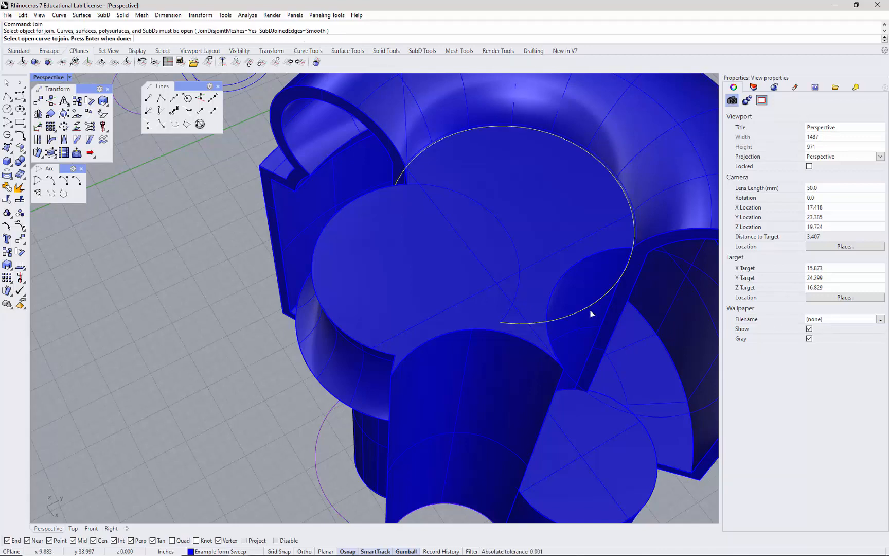
click(518, 293)
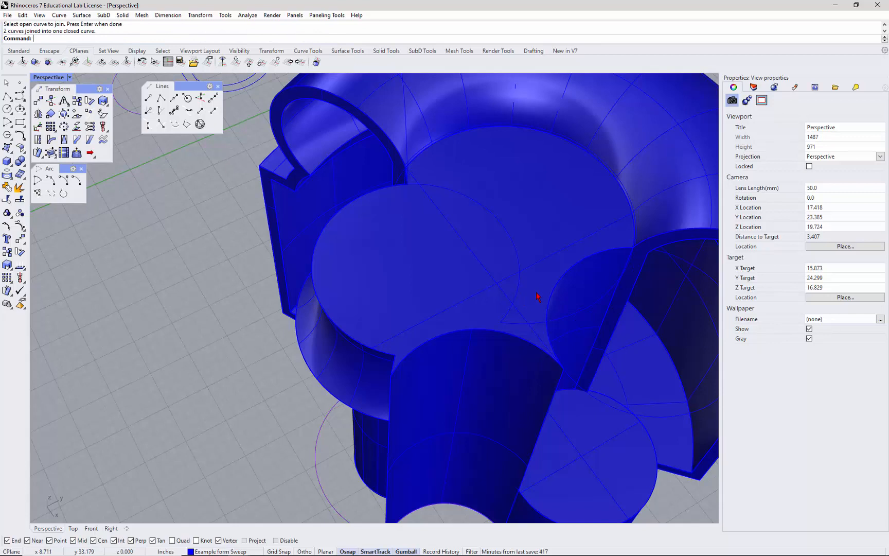
- Extrude the closed crescent curve about 2.5 inches downward into the lobed solid
text(ExtrudeCrv)
key(Return)
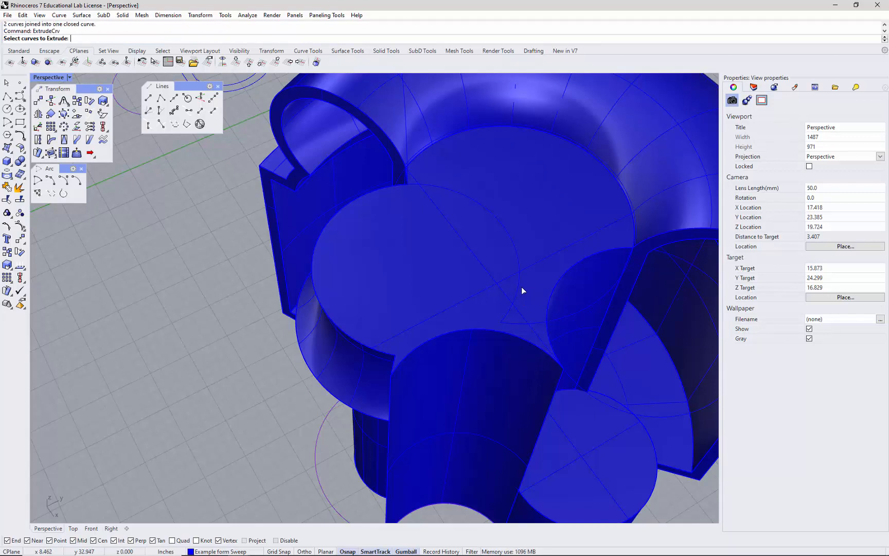
click(521, 287)
key(Return)
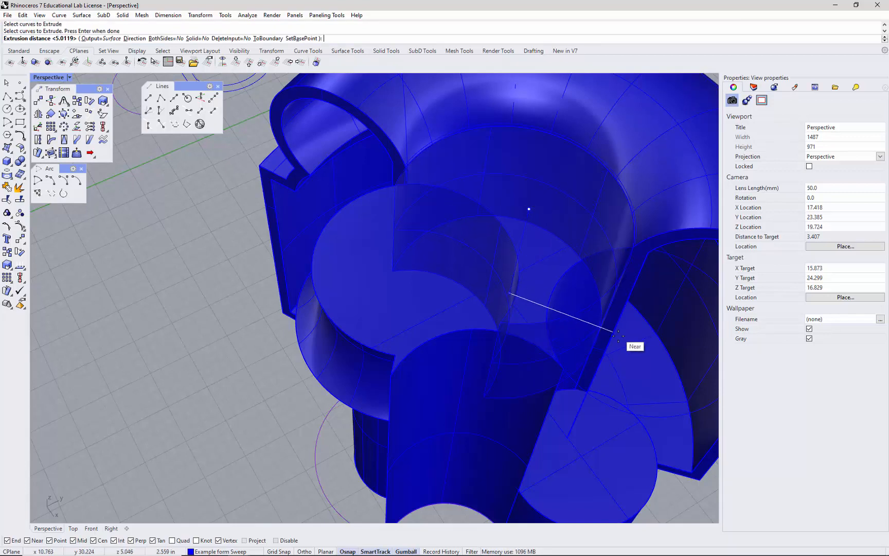
scroll(532, 312, down, 3)
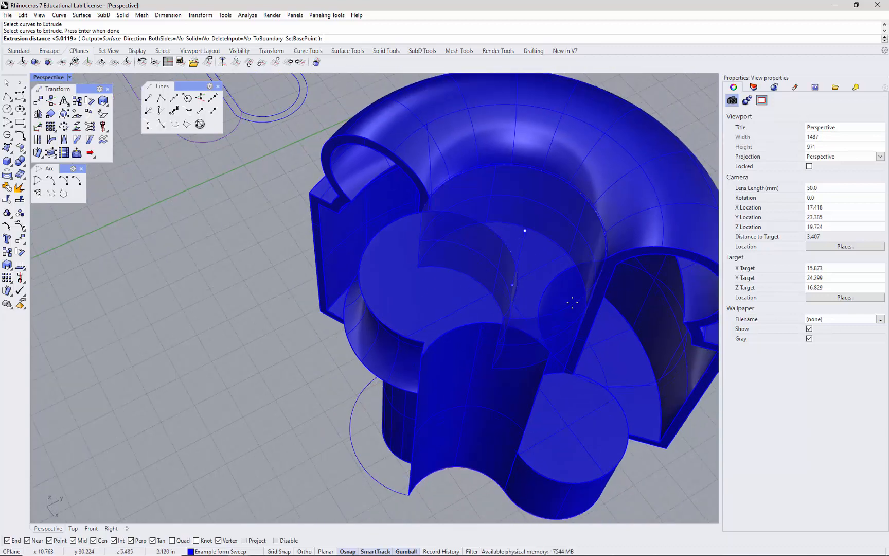
click(585, 333)
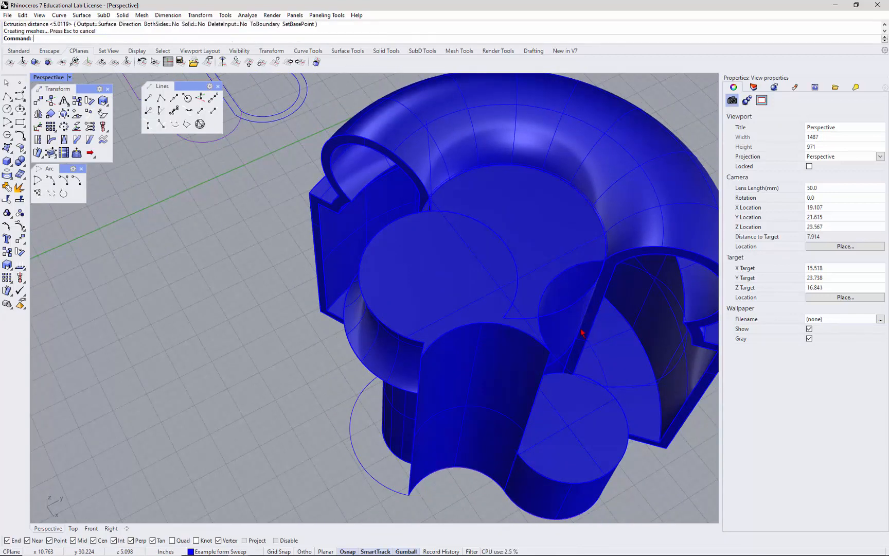
- Cap the open ends of the crescent extrusion to make it a closed solid
key(Return)
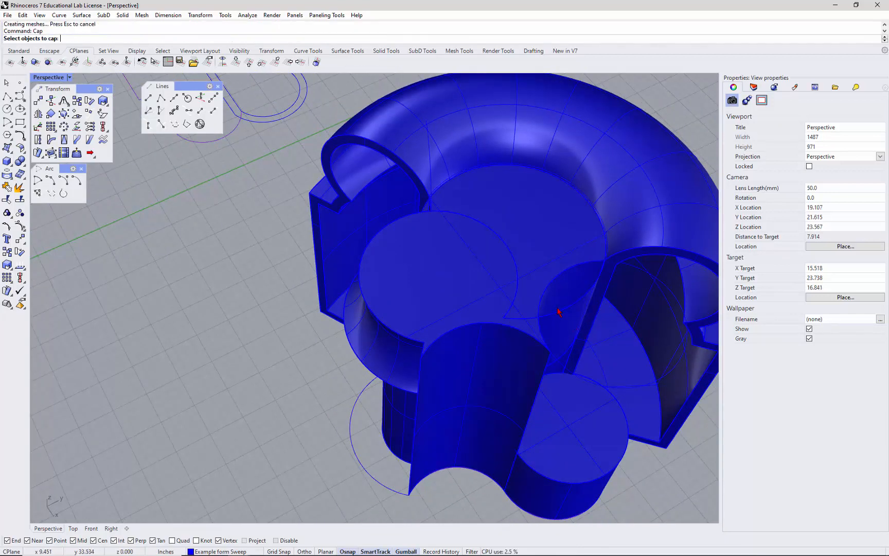
click(563, 310)
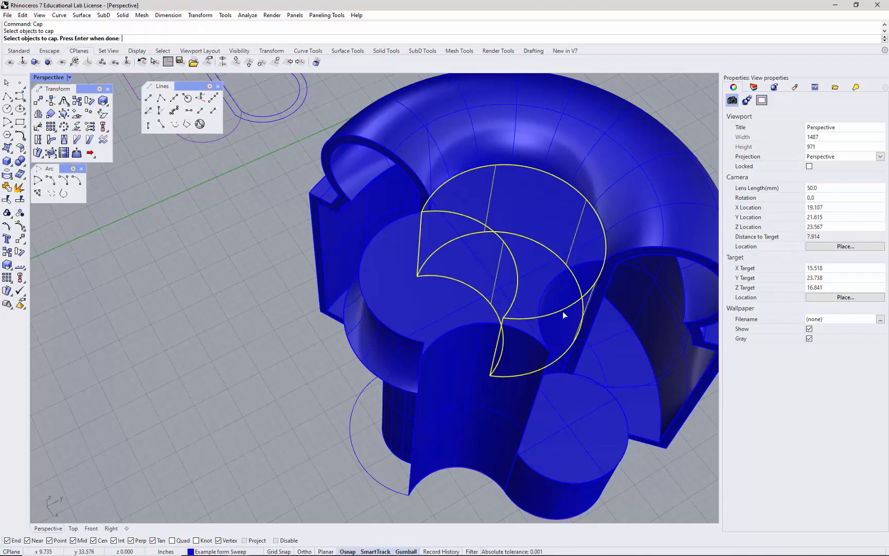
key(Return)
- Subtract the crescent solid from the lobed solid with BooleanDifference, keeping the inputs, and delete the leftover crescent cutter
text(Bo)
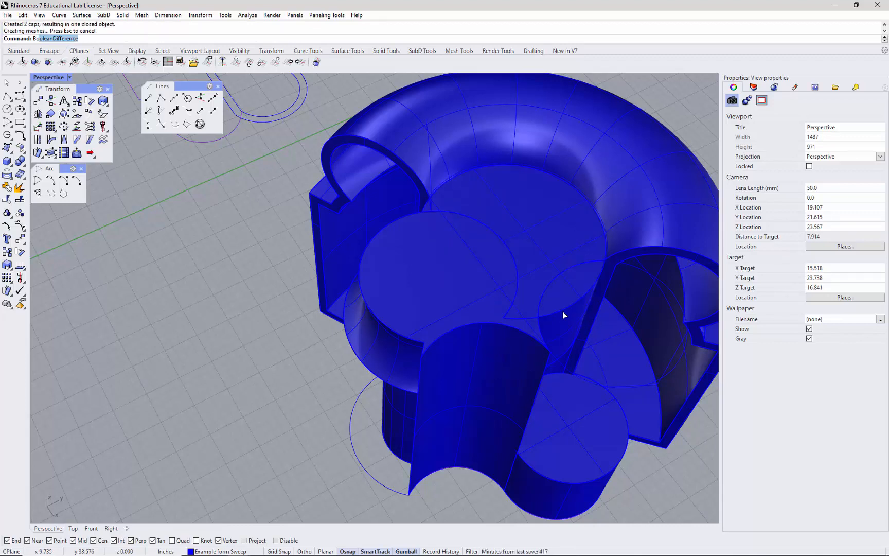
text(o)
key(Return)
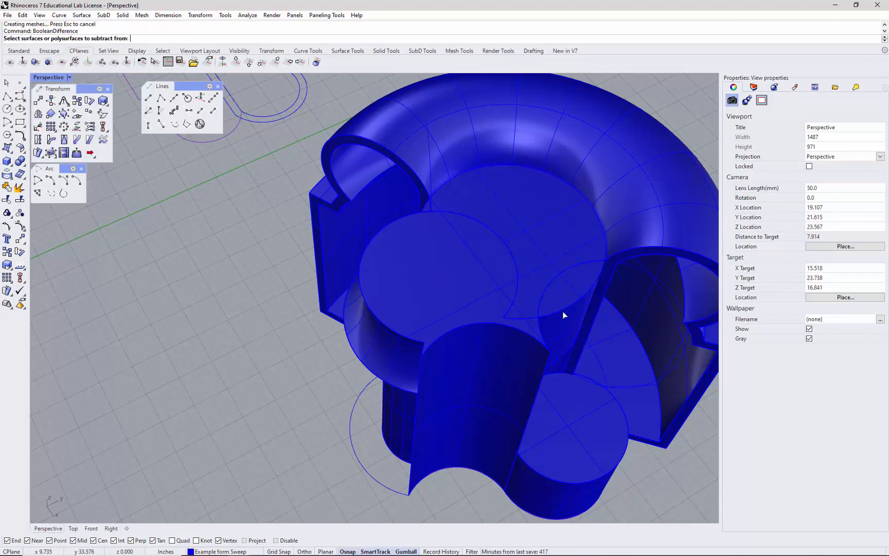
click(530, 338)
key(Return)
click(499, 238)
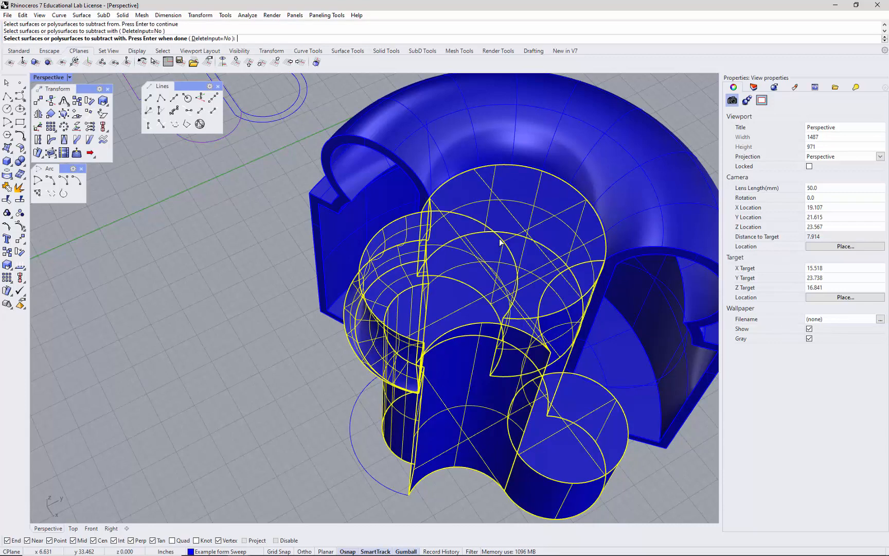
key(Return)
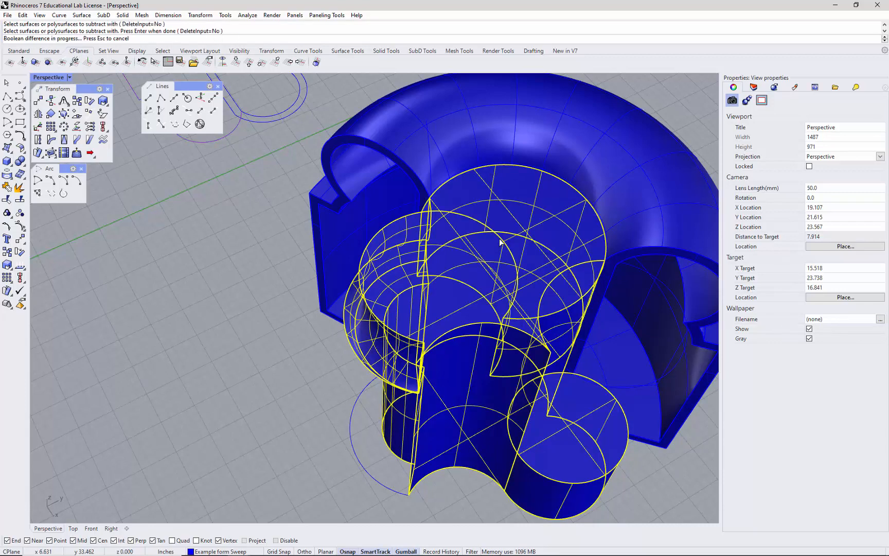
click(558, 273)
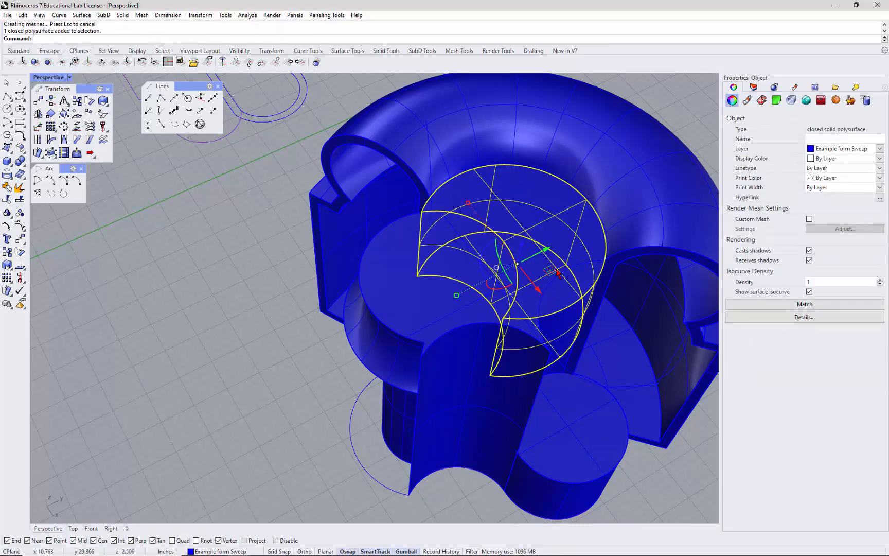
key(Delete)
- Examine the crescent cut in the lobed solid up close and the whole form among the neighbouring models
right_drag(598, 331, 497, 326)
scroll(497, 326, down, 10)
right_drag(663, 396, 31, 394)
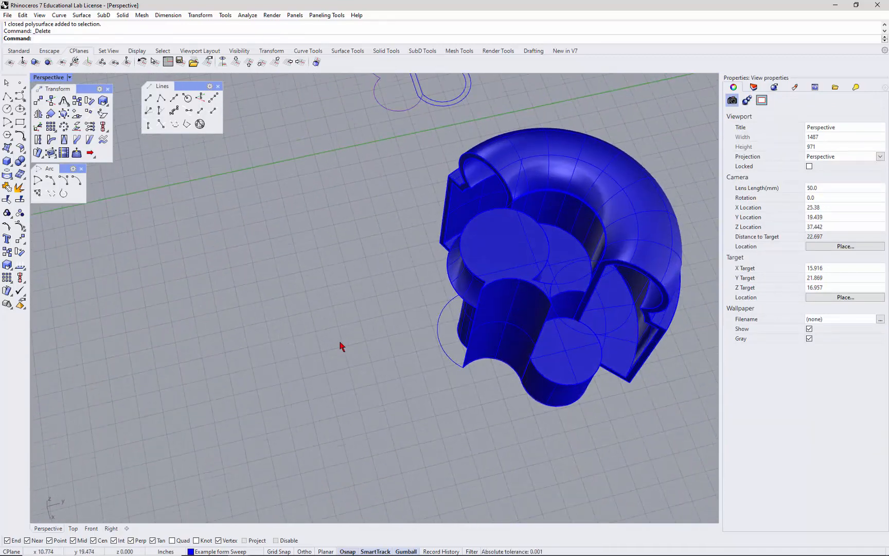
scroll(525, 300, up, 12)
scroll(525, 300, up, 8)
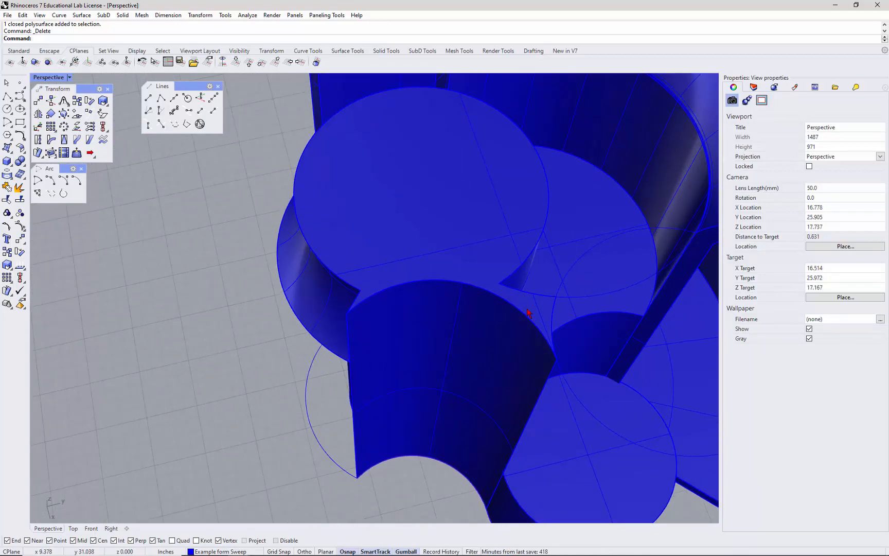
scroll(497, 302, up, 6)
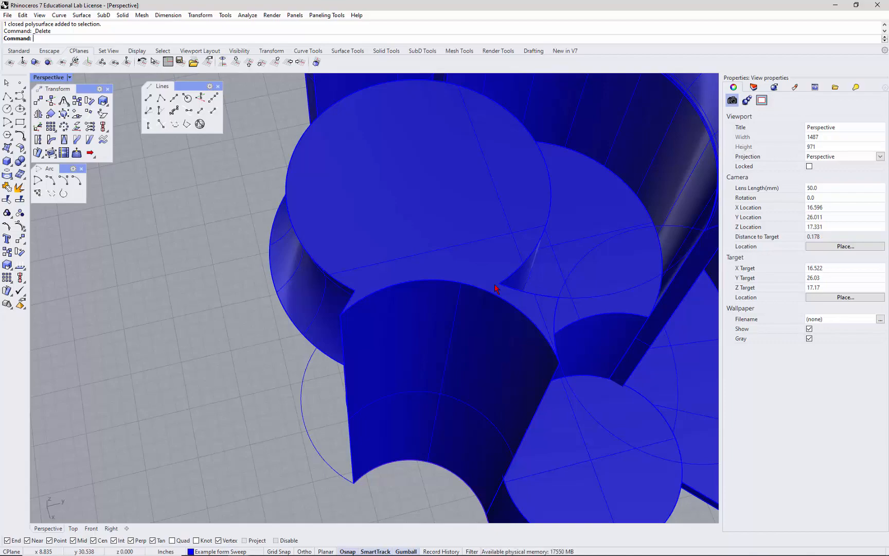
scroll(496, 324, down, 20)
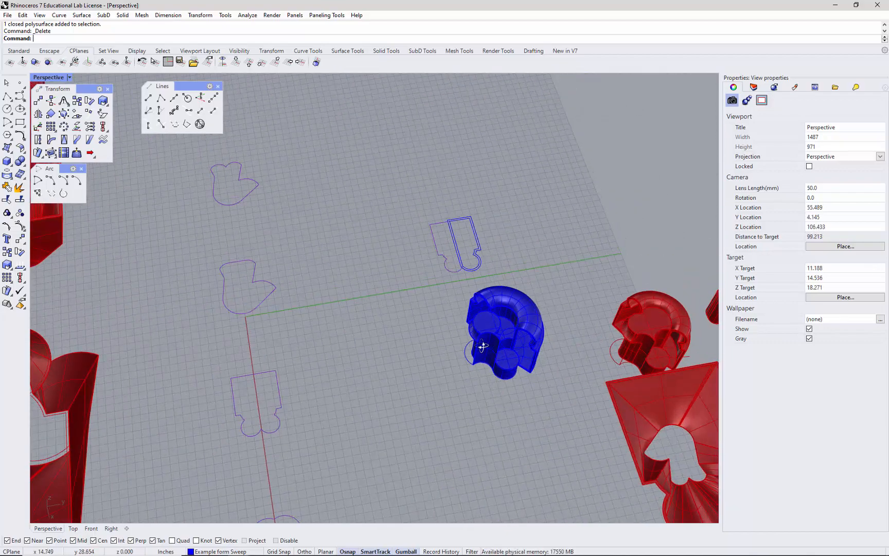
right_drag(482, 346, 519, 347)
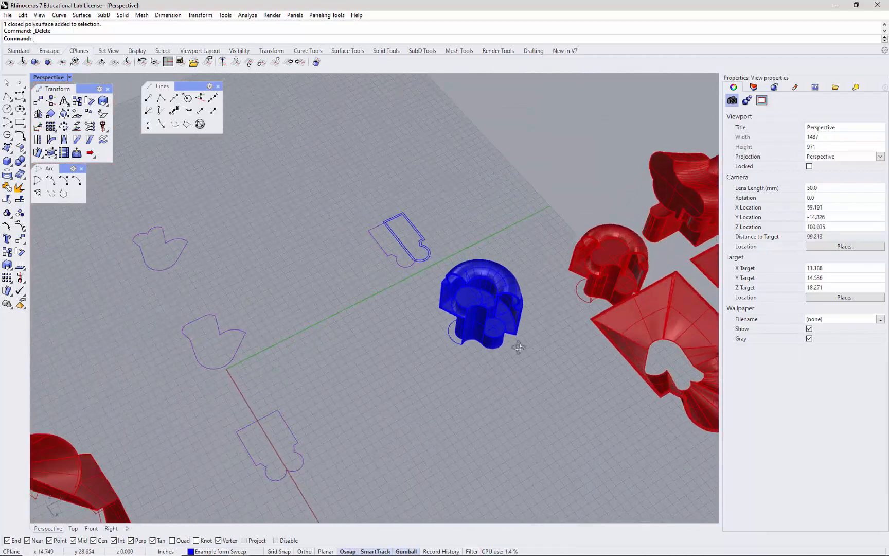
- Delete the leftover closed circle curve between the lobed solid and the swept shell
scroll(519, 347, up, 7)
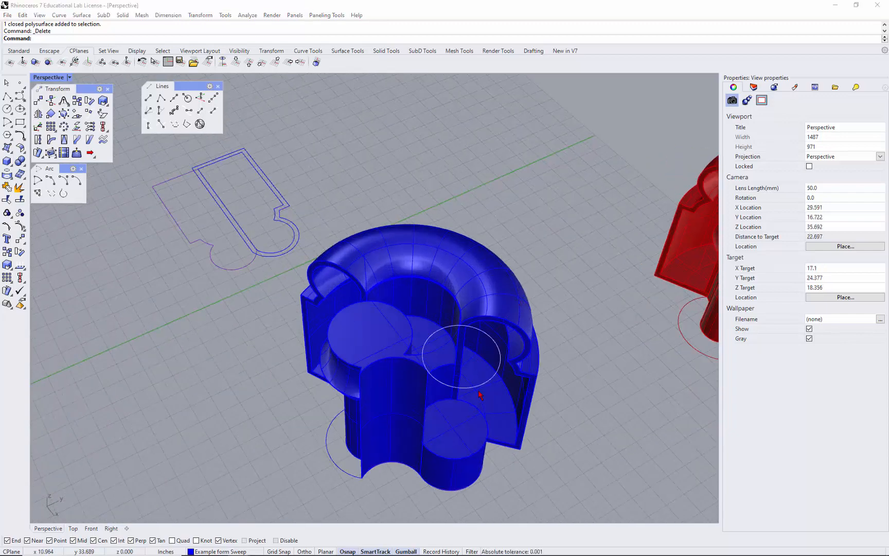
click(480, 395)
key(Return)
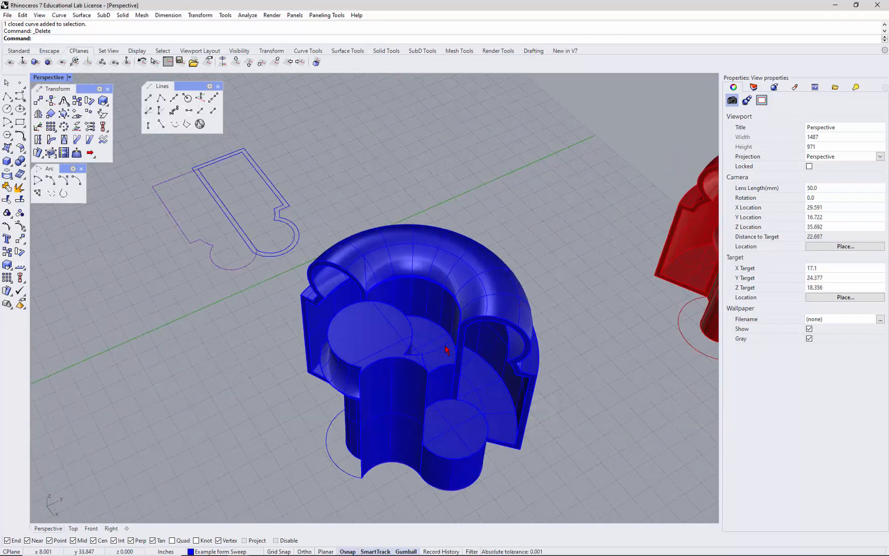
- Undo the last curve deletion and extrude the open arc and the lobed base curve downward at the form's foot
click(335, 461)
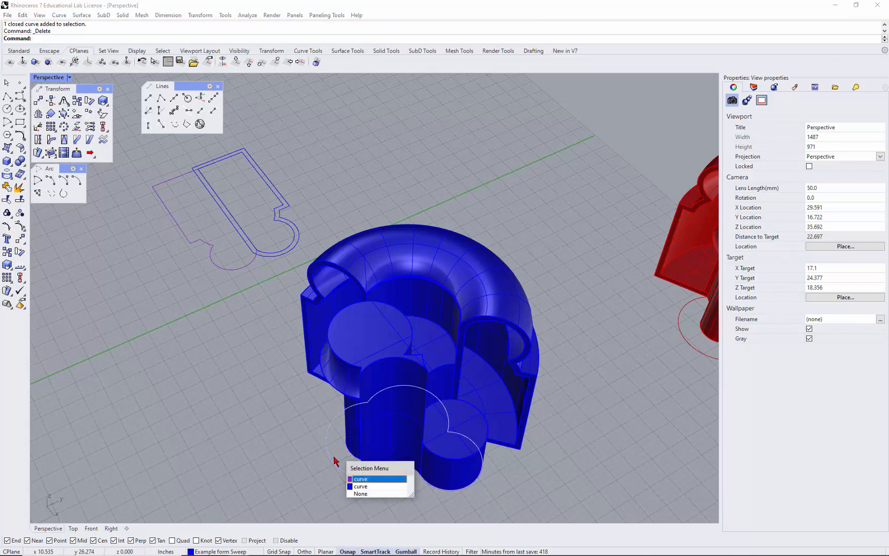
key(Escape)
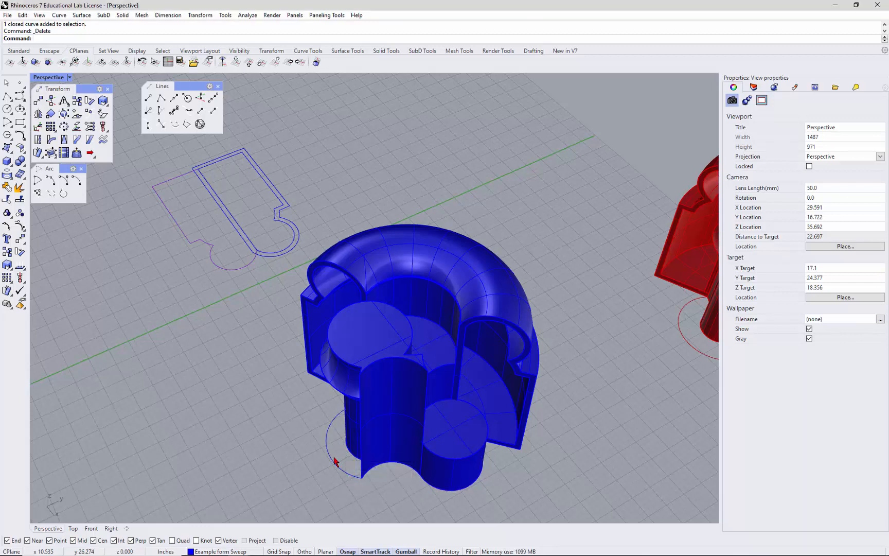
click(335, 460)
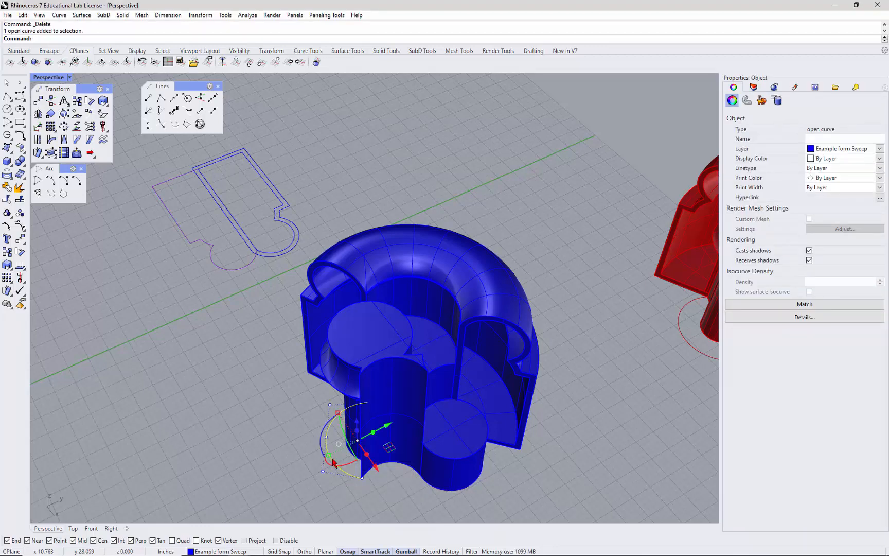
key(ctrl+z)
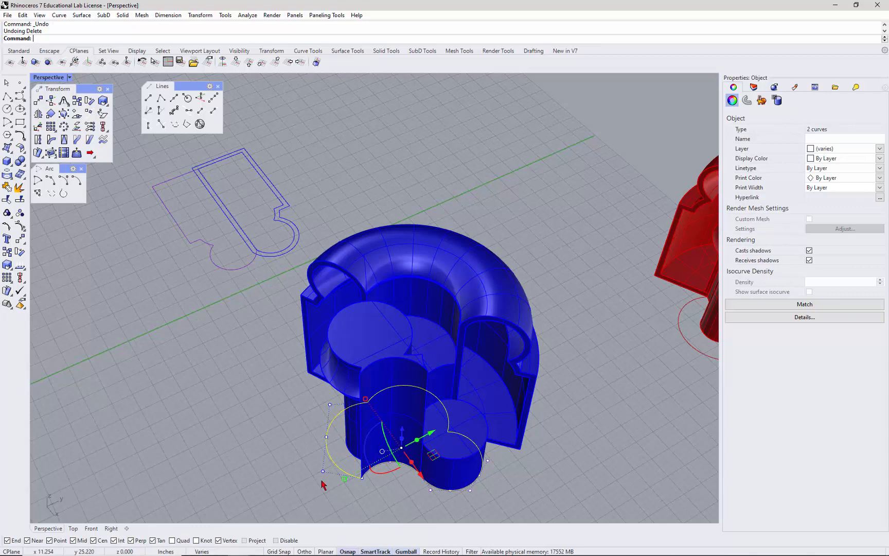
text(ext)
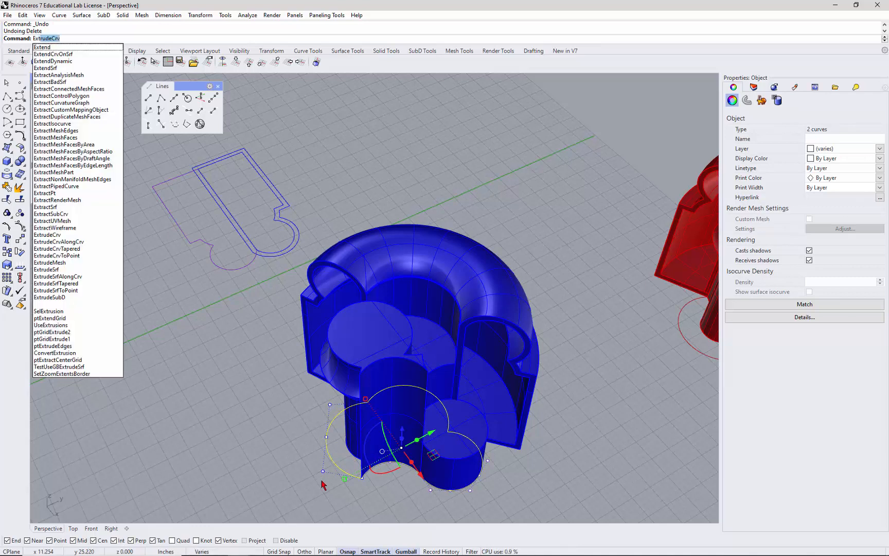
key(Return)
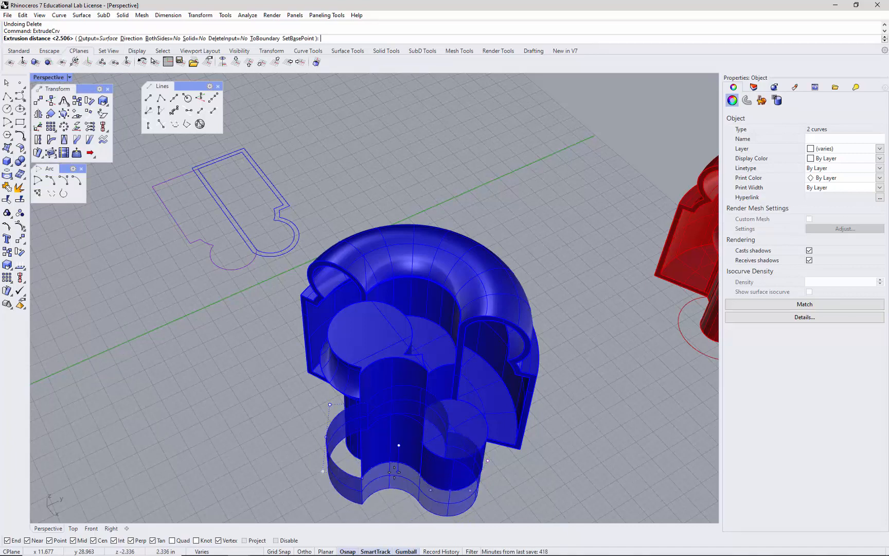
click(395, 469)
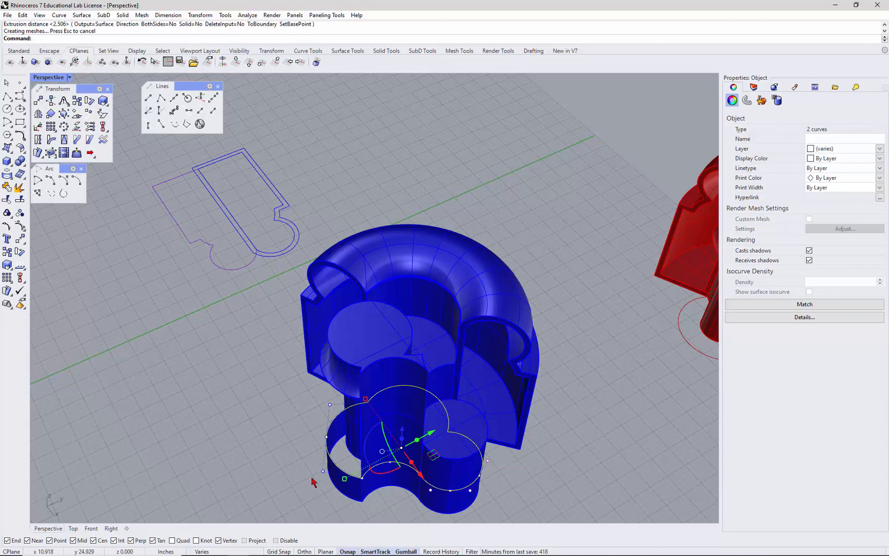
- Apply Cap to the extruded arc surface and to the lobed base extrusion
text(Cap)
key(Return)
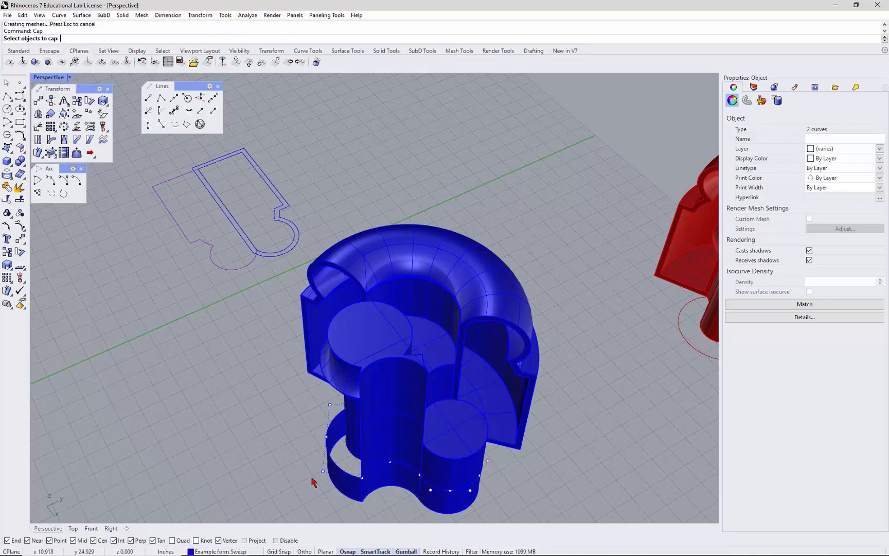
click(302, 488)
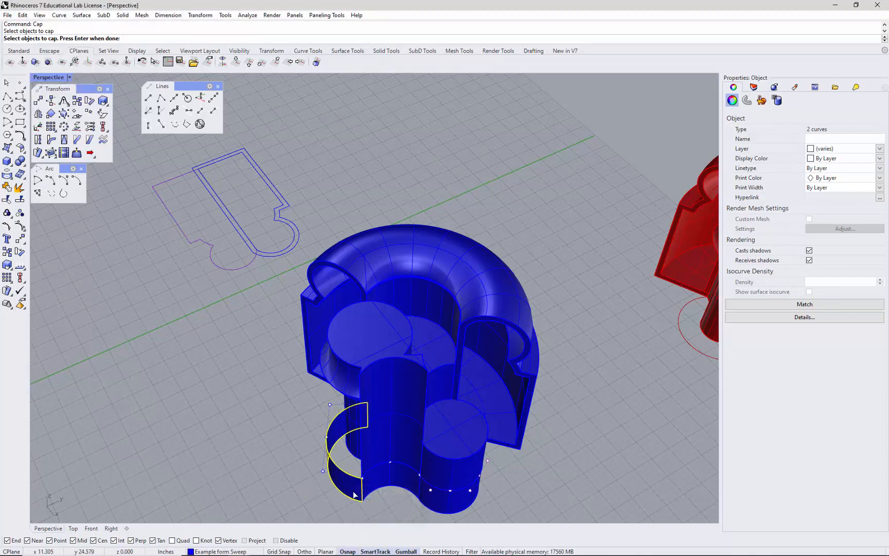
right_click(389, 493)
right_click(391, 490)
click(393, 487)
right_click(393, 488)
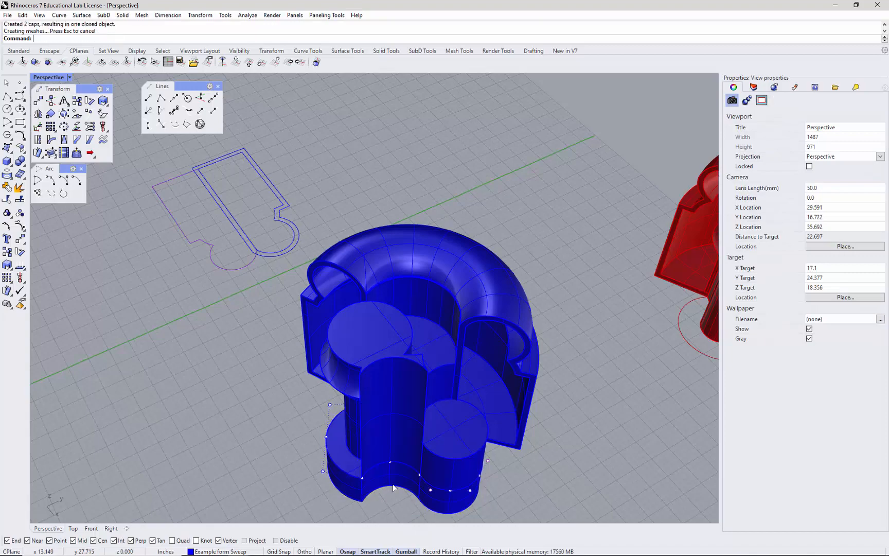
scroll(311, 456, down, 8)
right_drag(381, 495, 403, 482)
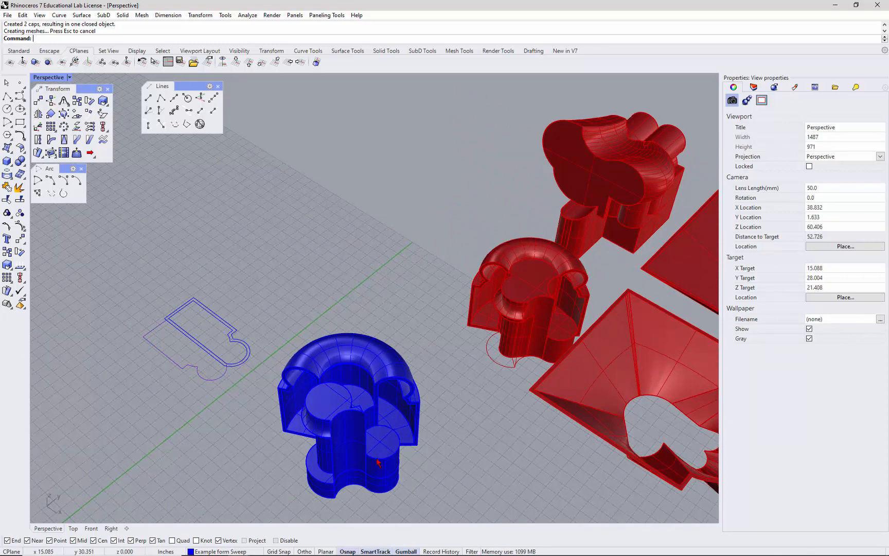
scroll(242, 323, down, 8)
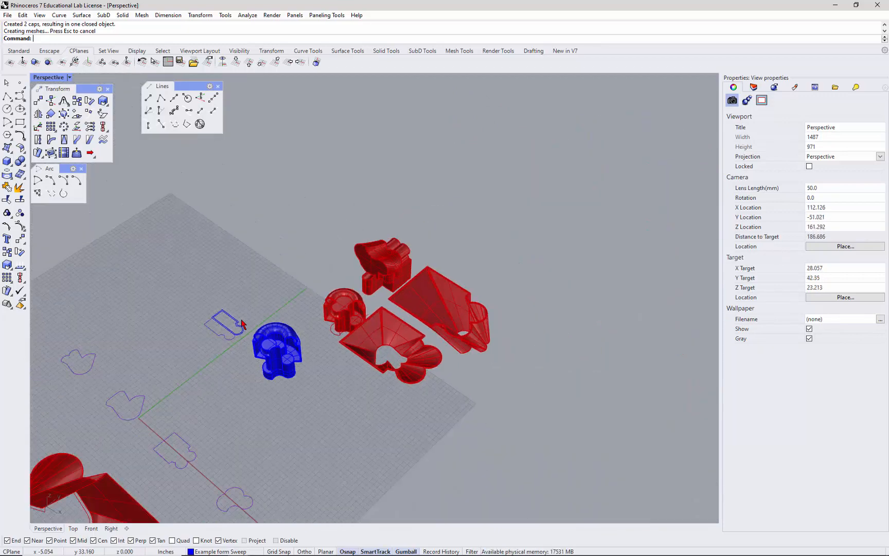